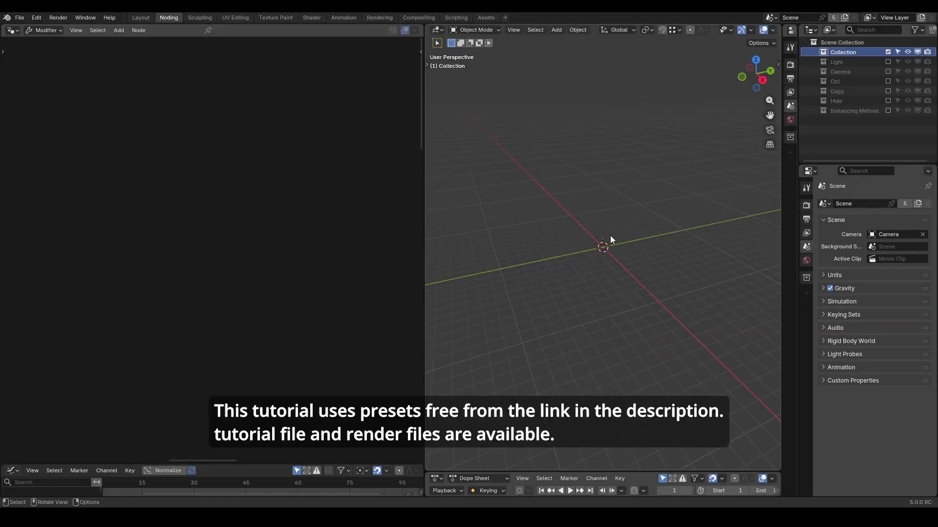
# Bring up the Add menu's Mesh submenu in the empty viewport with Shift+A.
pyautogui.hotkey('shift', 'a')
pyautogui.moveTo(577, 221)
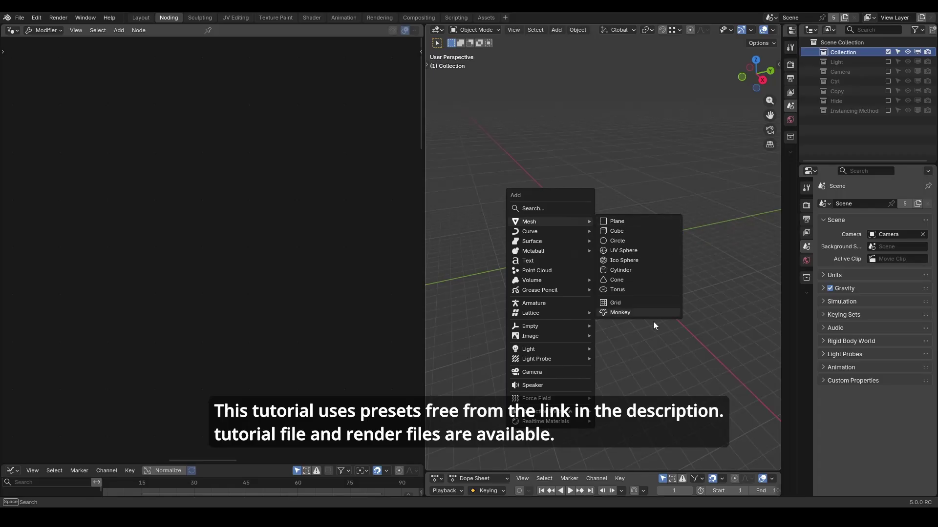
# Add a Suzanne monkey, then add empty hair Curves on its surface.
pyautogui.click(620, 312)
pyautogui.scroll(3, 611, 253)
pyautogui.moveTo(611, 253); pyautogui.dragTo(618, 233, button='middle')
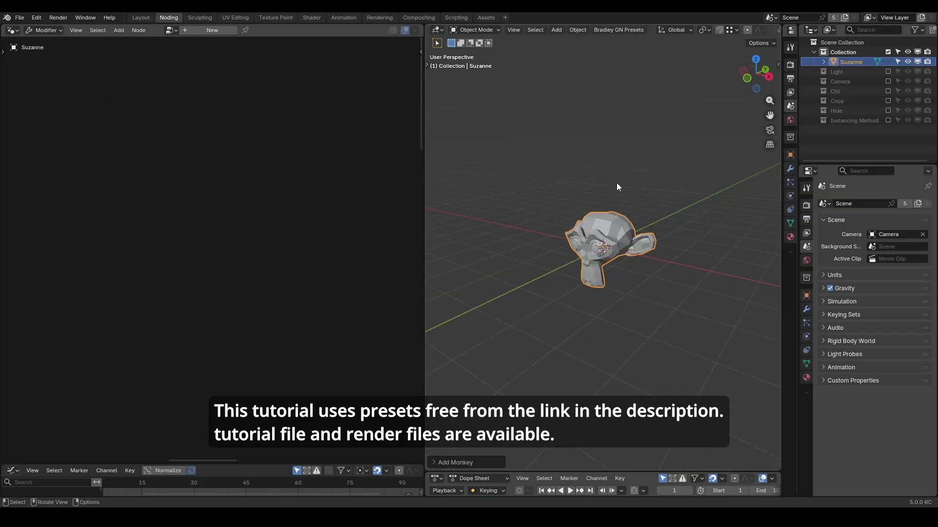
pyautogui.hotkey('shift', 'a')
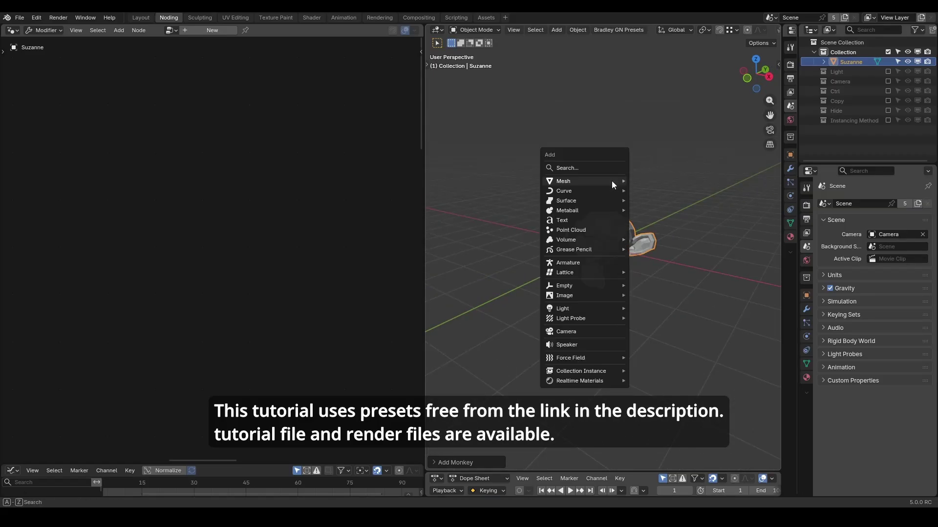
pyautogui.moveTo(628, 188)
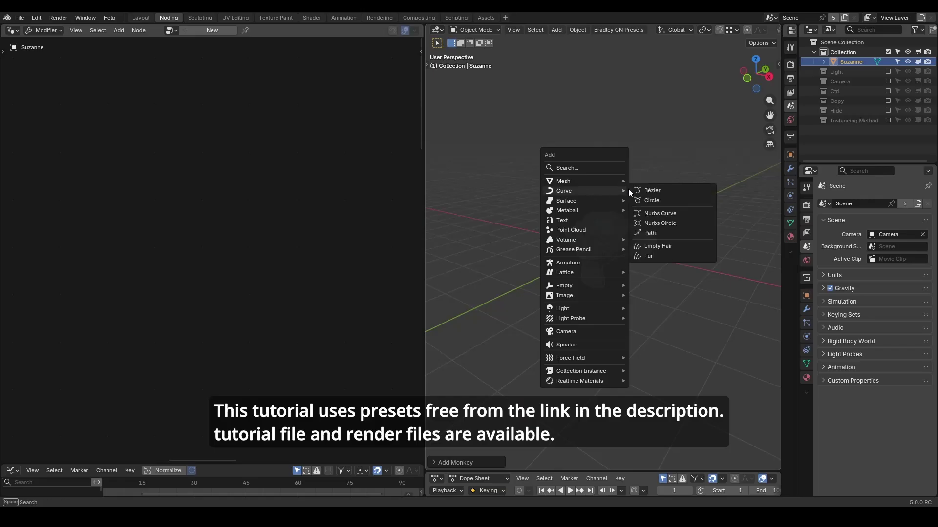
pyautogui.click(664, 247)
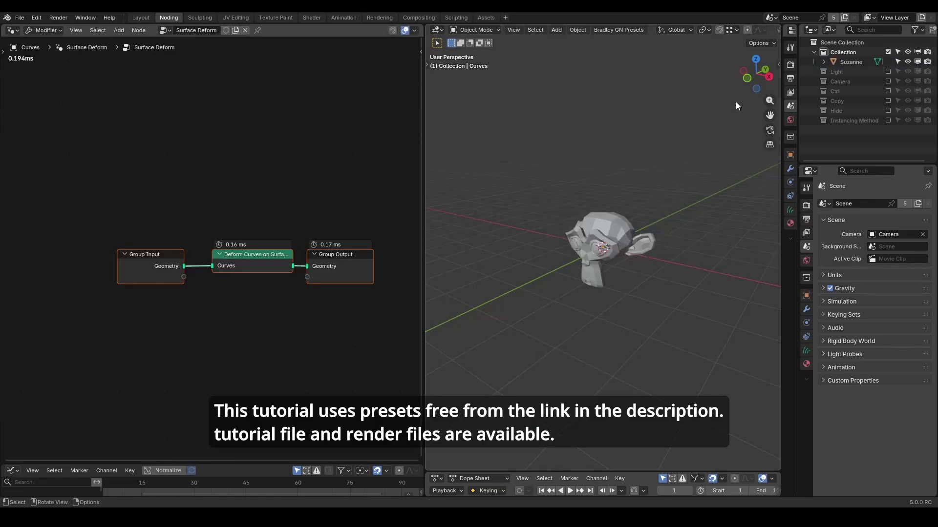
# Clear the Curves object's parent so it is no longer a child of Suzanne.
pyautogui.click(823, 62)
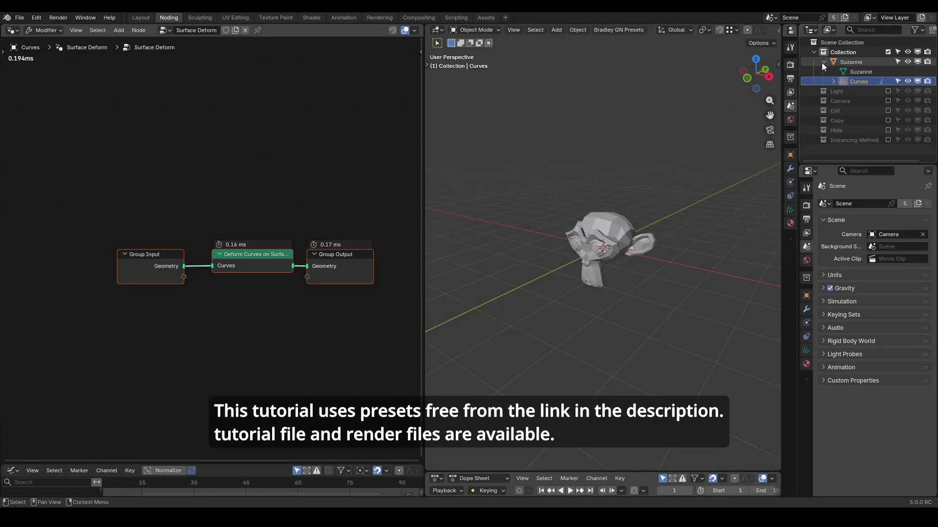
pyautogui.hotkey('alt', 'p')
pyautogui.click(671, 165)
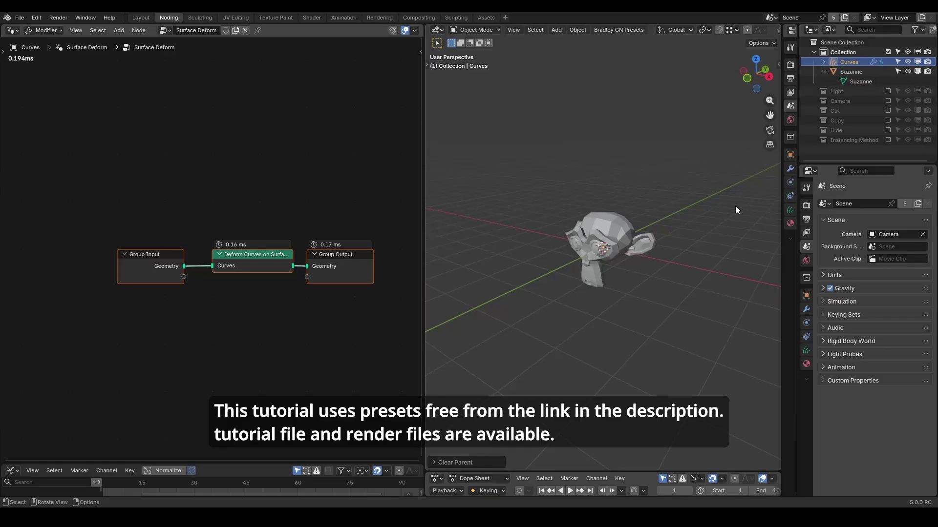
# Give the Surface Deform tree a fake user, pin it, and delete its Group Input and deform nodes.
pyautogui.click(806, 309)
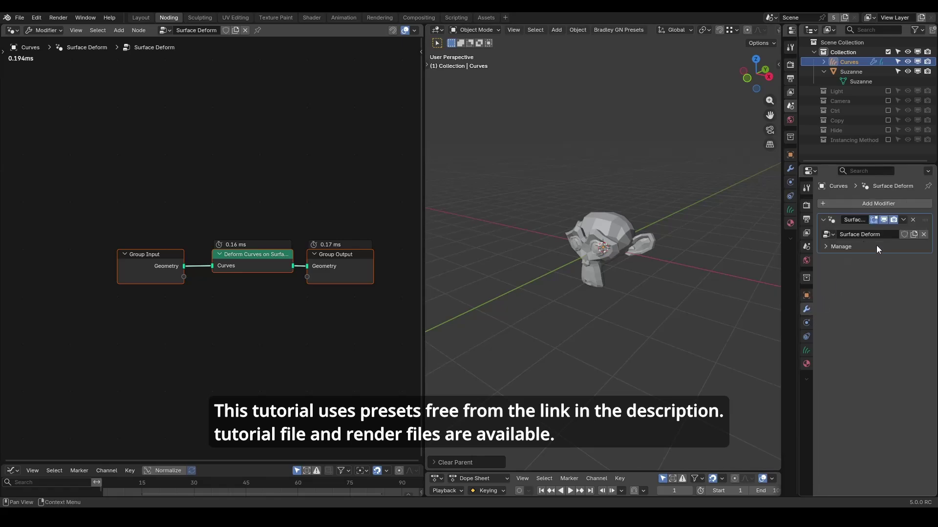
pyautogui.click(226, 30)
pyautogui.click(257, 30)
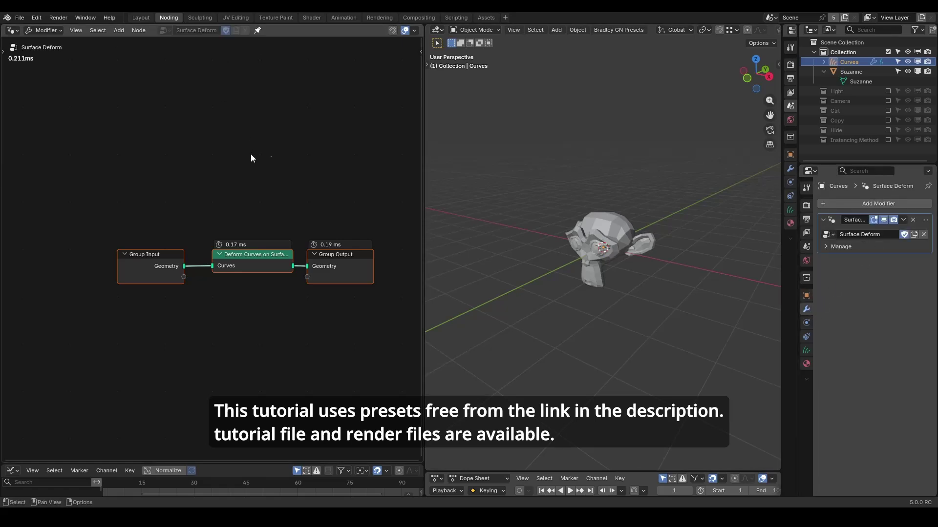
pyautogui.moveTo(269, 137); pyautogui.dragTo(101, 369)
pyautogui.press('x')
# Link an Object Info node for Suzanne to the Group Output, then delete Suzanne.
pyautogui.moveTo(850, 71); pyautogui.dragTo(112, 221)
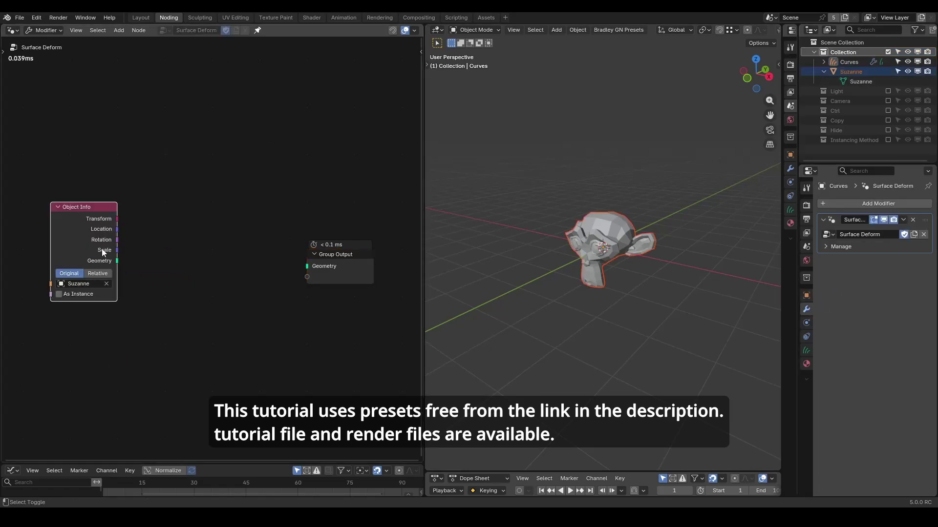
pyautogui.moveTo(117, 261); pyautogui.dragTo(306, 267)
pyautogui.press('x')
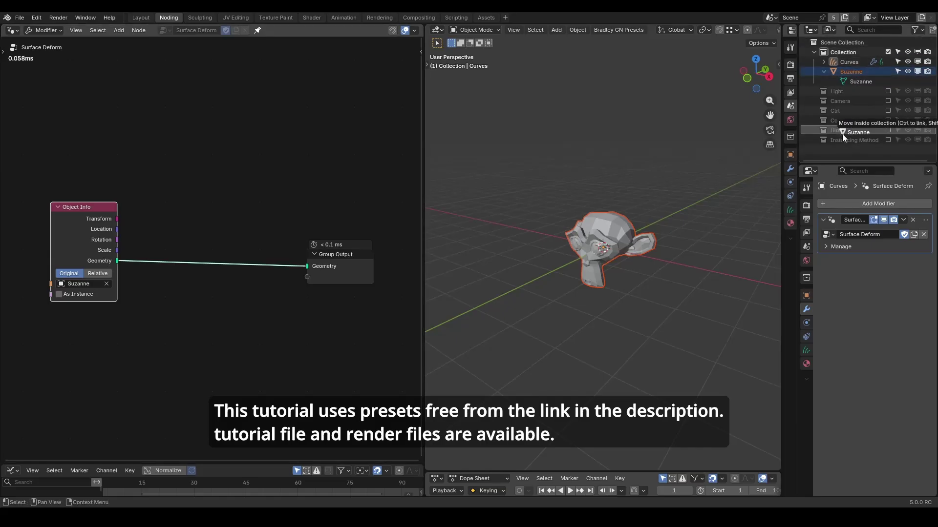
pyautogui.click(292, 232)
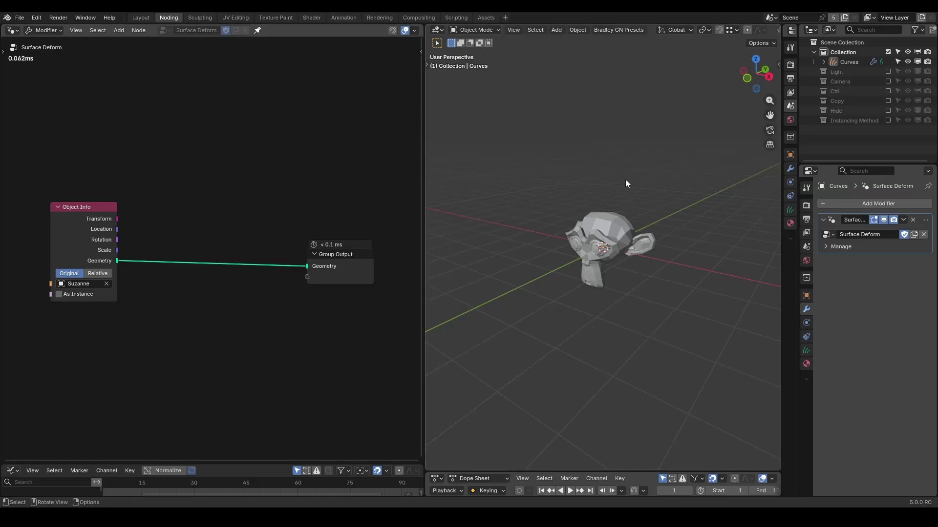
# Change the Curves Shape from Strand to Cylinder in the EEVEE render settings.
pyautogui.click(805, 205)
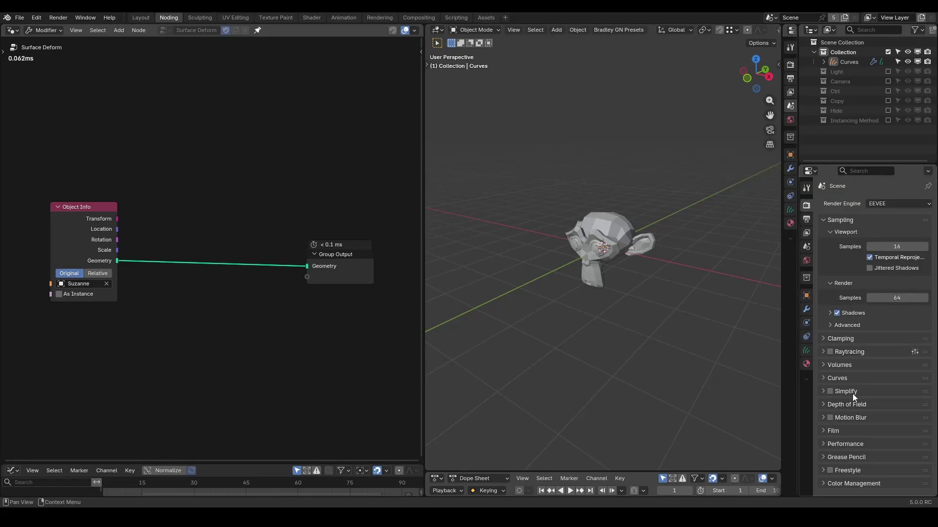
pyautogui.click(849, 379)
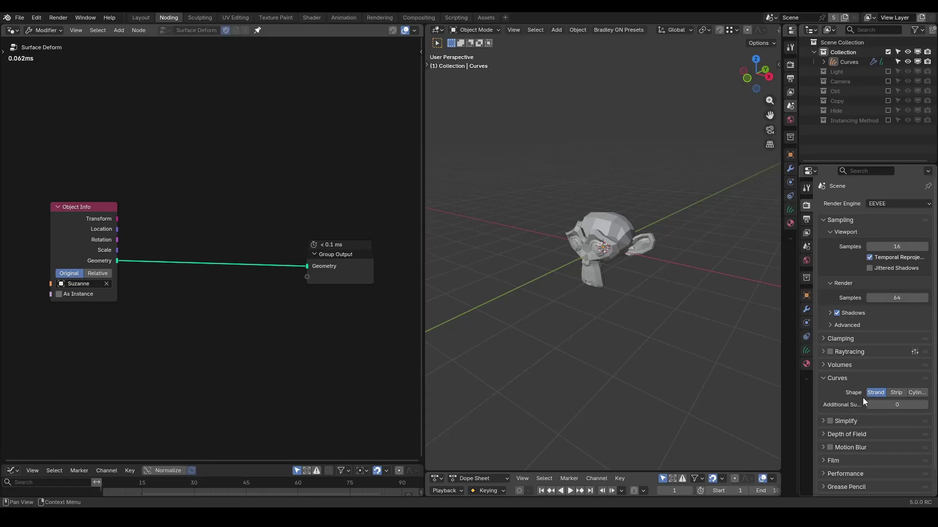
pyautogui.click(922, 394)
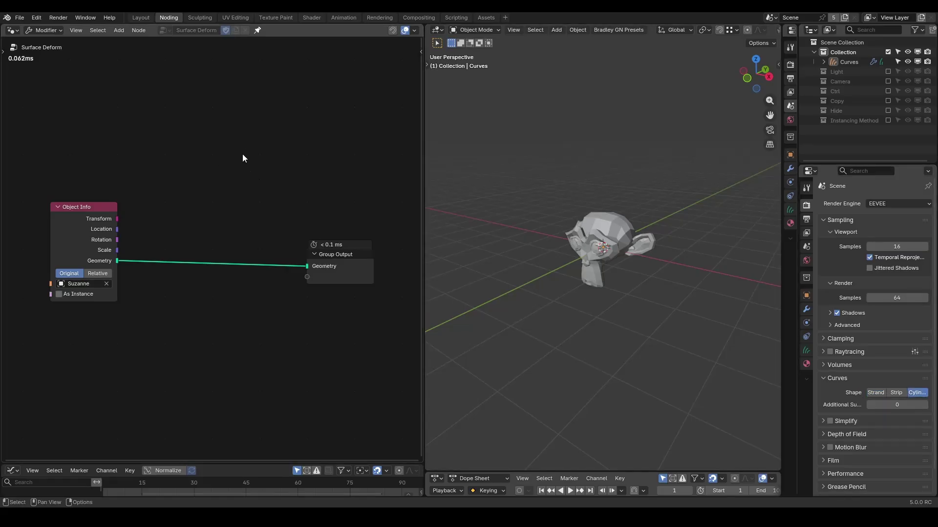
# Add an Instance on Points node by searching 'instanc'.
pyautogui.hotkey('shift', 'a')
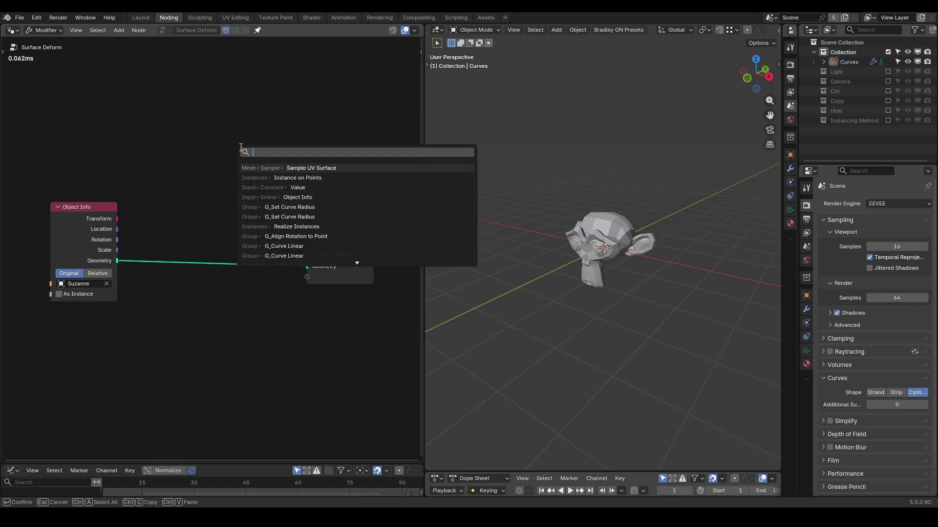
pyautogui.write('instance on')
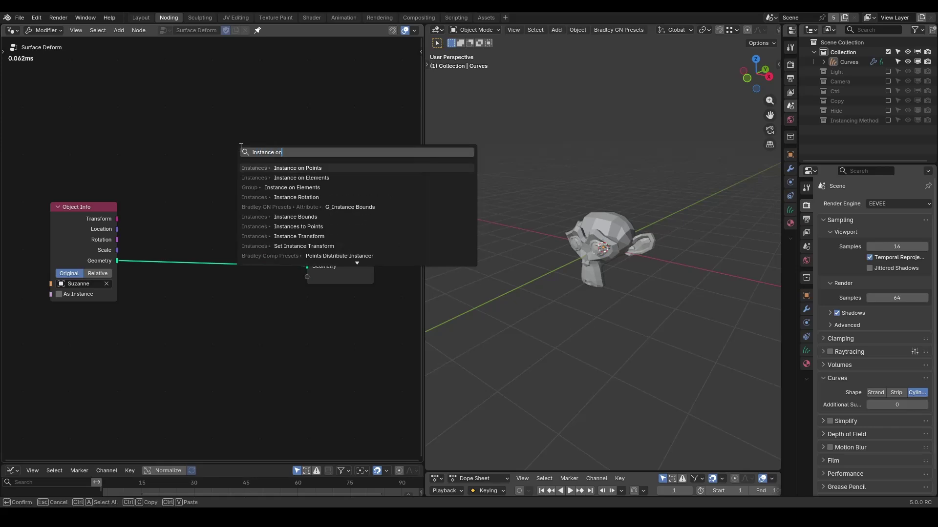
pyautogui.press('Return')
pyautogui.click(212, 99)
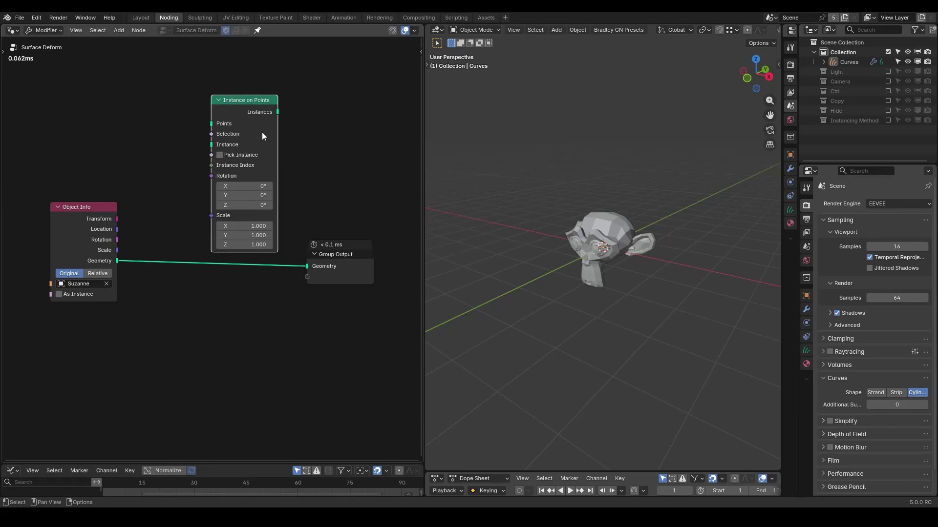
# Add a Sample UV Surface node below the output node.
pyautogui.hotkey('shift', 'a')
pyautogui.write('sample uv')
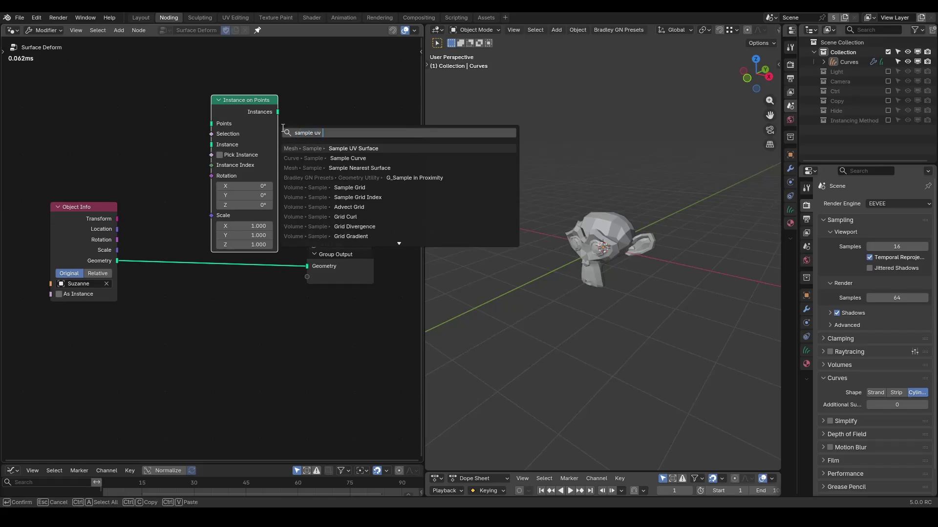
pyautogui.press('Return')
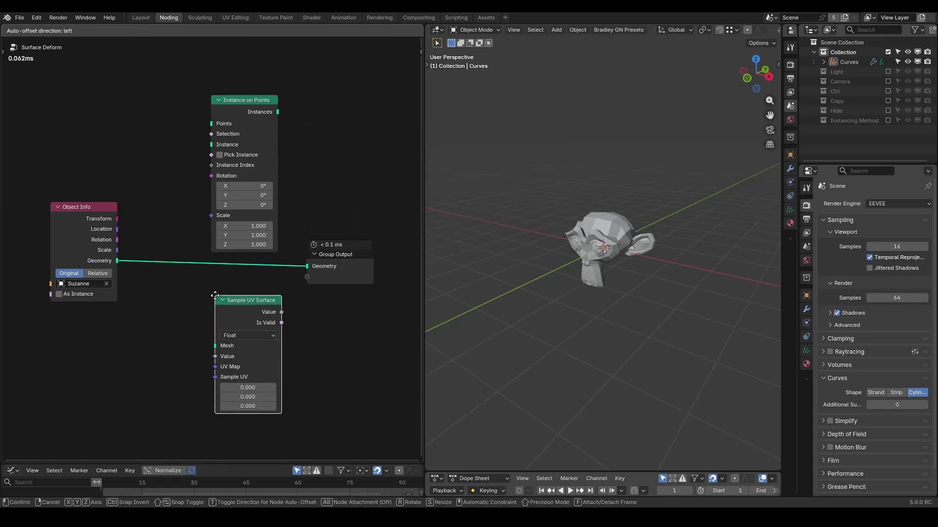
pyautogui.click(257, 307)
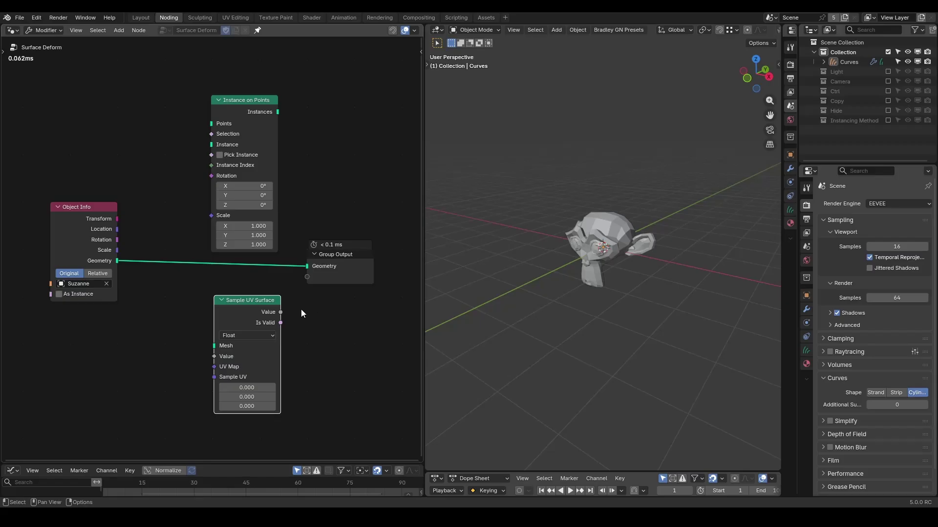
# Sketch annotation strokes beside the new nodes, then erase them all.
pyautogui.moveTo(288, 112); pyautogui.dragTo(311, 102)
pyautogui.keyDown('ctrl'); pyautogui.moveTo(288, 306); pyautogui.dragTo(310, 301, button='right'); pyautogui.keyUp('ctrl')
pyautogui.keyDown('ctrl'); pyautogui.moveTo(284, 239); pyautogui.dragTo(294, 292, button='right'); pyautogui.keyUp('ctrl')
pyautogui.moveTo(342, 74)
pyautogui.mouseDown(button='right')
pyautogui.moveTo(321, 91)
pyautogui.moveTo(295, 318)
pyautogui.moveTo(301, 205)
pyautogui.mouseUp(button='right')
# Switch to the Instancing Method collection and set its modifier's object to Suzanne.
pyautogui.click(887, 54)
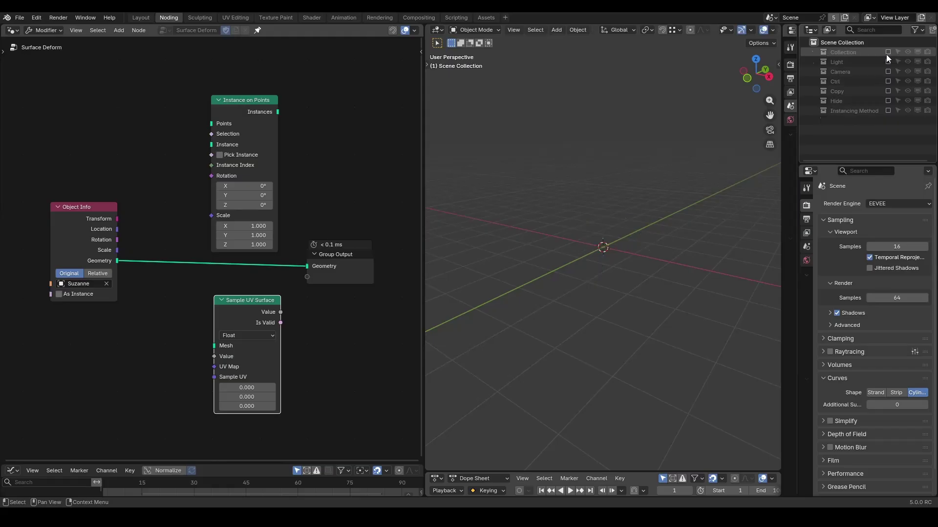
pyautogui.click(888, 110)
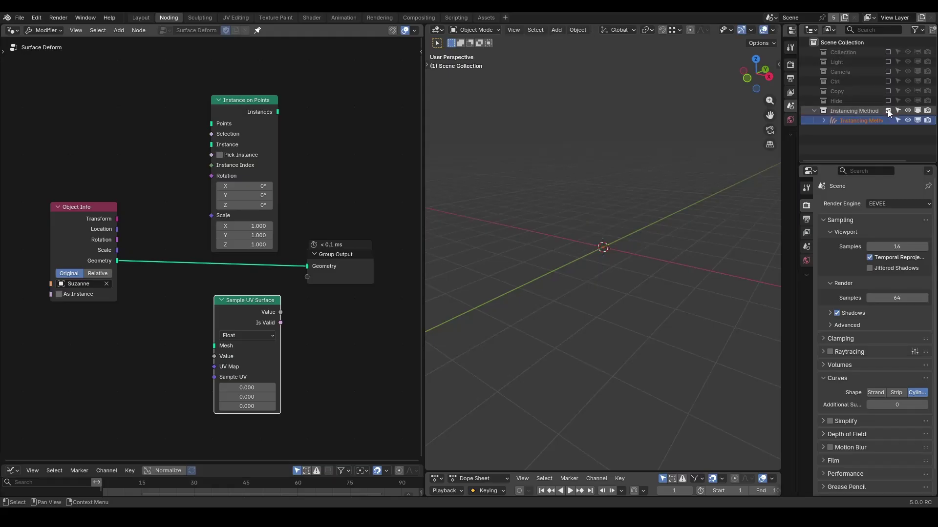
pyautogui.click(857, 120)
pyautogui.click(806, 292)
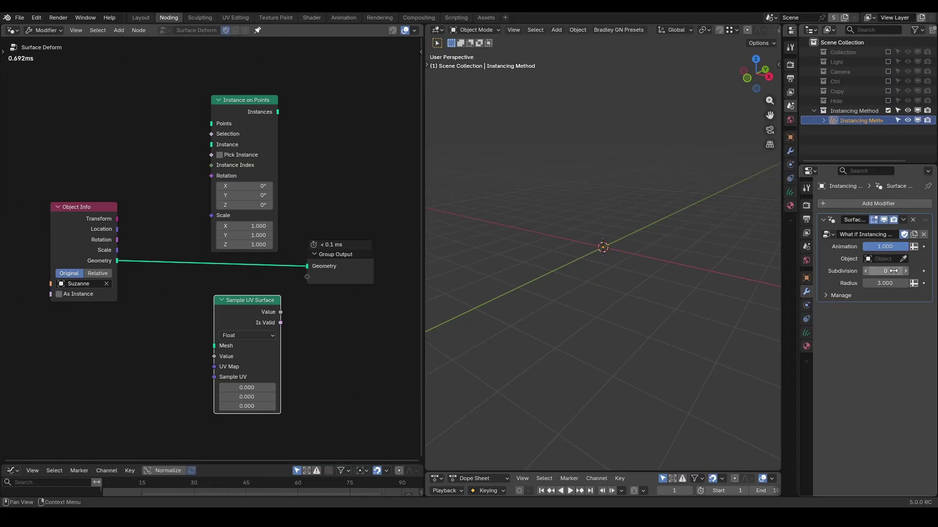
pyautogui.click(884, 259)
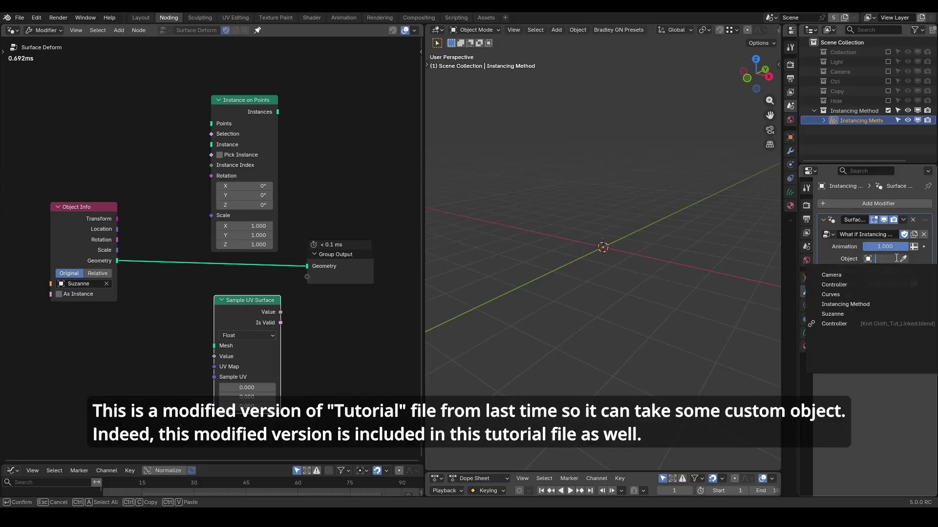
pyautogui.click(854, 314)
# Thicken the yarn radius and annotate the yarn-covered monkey with arrows.
pyautogui.scroll(4, 584, 268)
pyautogui.moveTo(584, 268); pyautogui.dragTo(684, 214, button='middle')
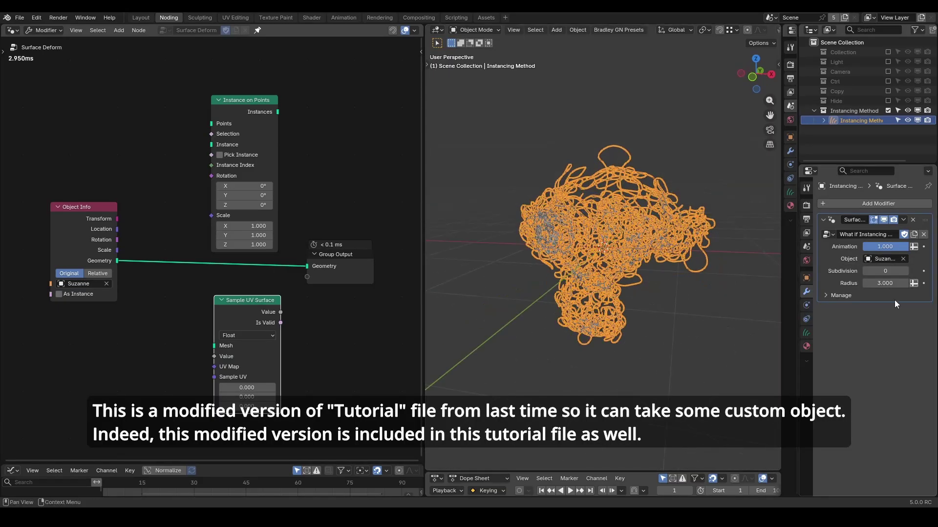
pyautogui.moveTo(885, 284); pyautogui.dragTo(933, 283)
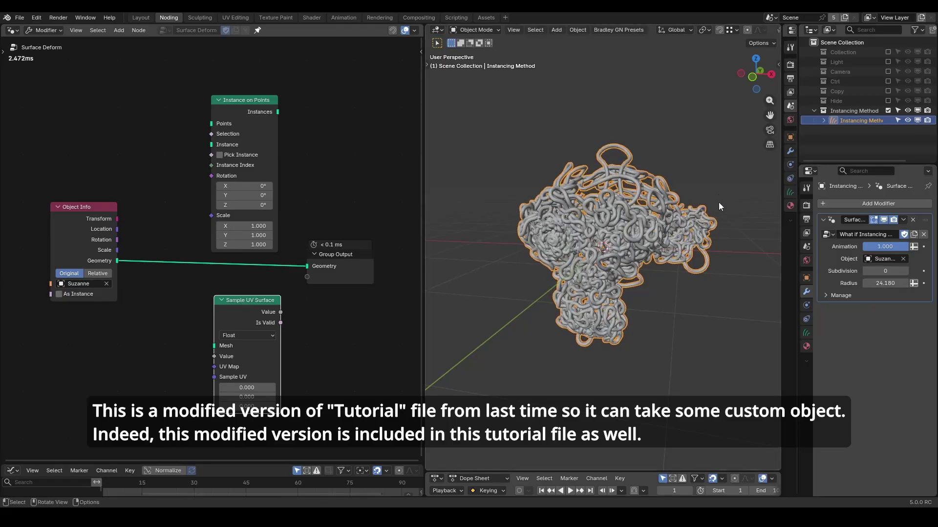
pyautogui.hotkey('alt', 'a')
pyautogui.moveTo(678, 224)
pyautogui.mouseDown(button='middle')
pyautogui.moveTo(630, 223)
pyautogui.moveTo(655, 234)
pyautogui.moveTo(611, 227)
pyautogui.moveTo(605, 205)
pyautogui.mouseUp(button='middle')
pyautogui.moveTo(608, 147)
pyautogui.mouseDown()
pyautogui.moveTo(626, 122)
pyautogui.moveTo(638, 128)
pyautogui.moveTo(632, 138)
pyautogui.mouseUp()
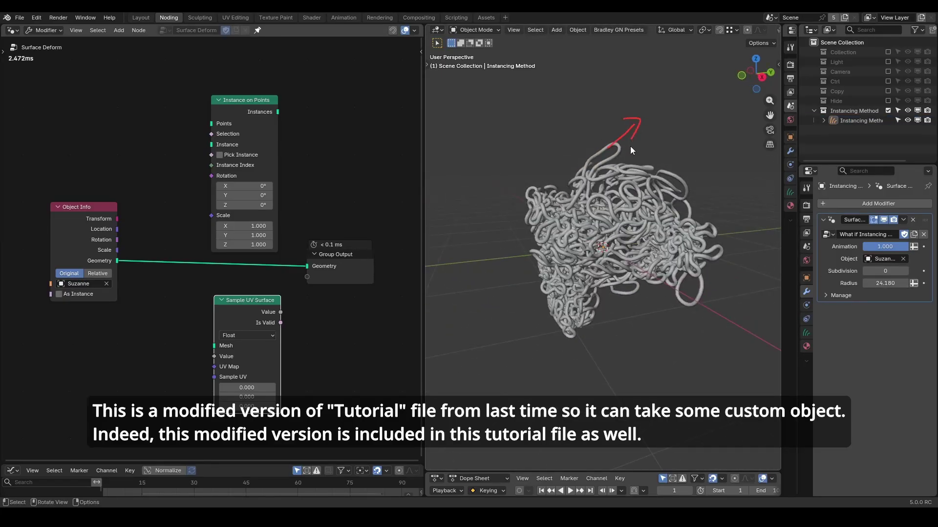
pyautogui.moveTo(696, 283); pyautogui.dragTo(698, 328)
pyautogui.moveTo(689, 308); pyautogui.dragTo(724, 316)
# Raise Subdivision to 2, then mark the knitted Suzanne with annotations and undo them.
pyautogui.click(904, 273)
pyautogui.click(904, 274)
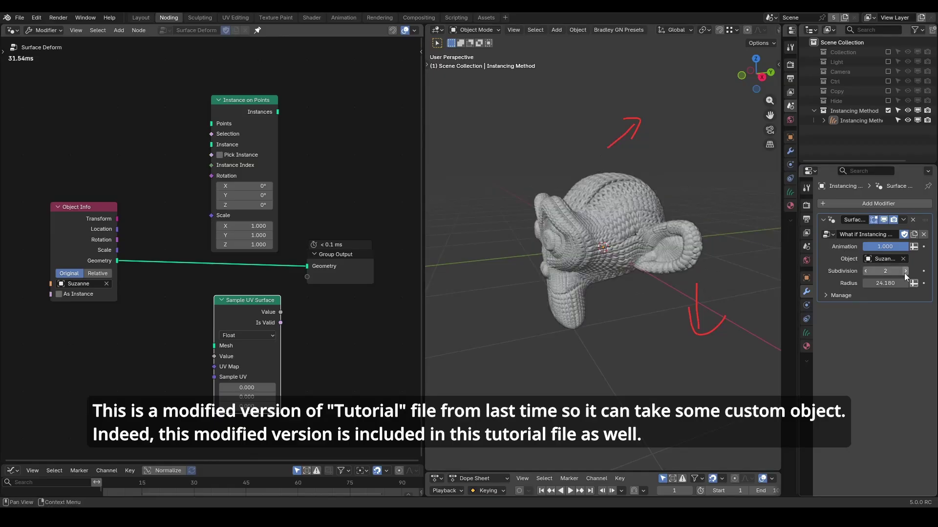
pyautogui.moveTo(554, 226); pyautogui.dragTo(628, 218, button='middle')
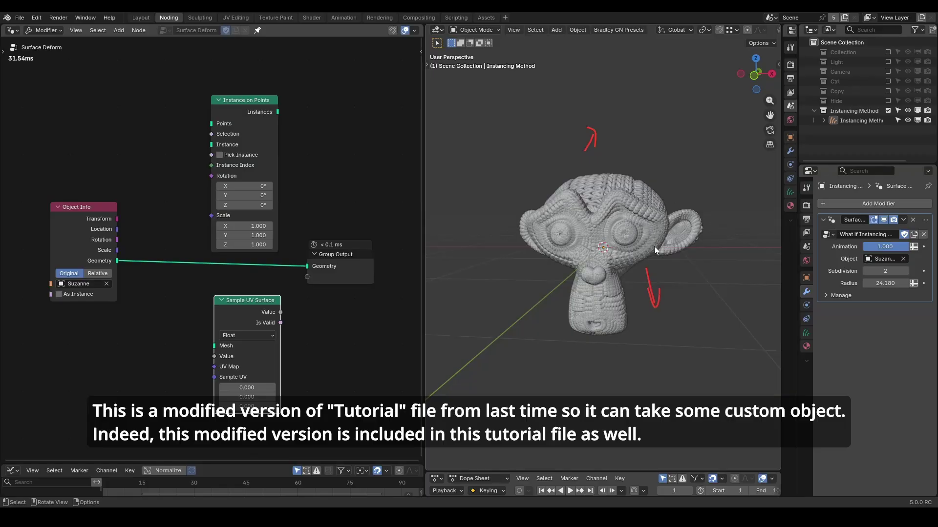
pyautogui.scroll(5, 654, 246)
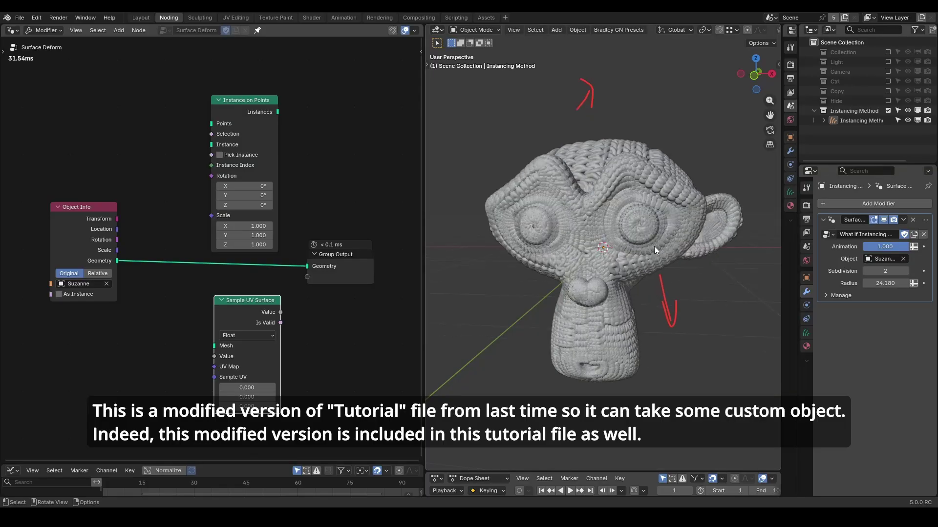
pyautogui.moveTo(620, 326); pyautogui.dragTo(611, 354)
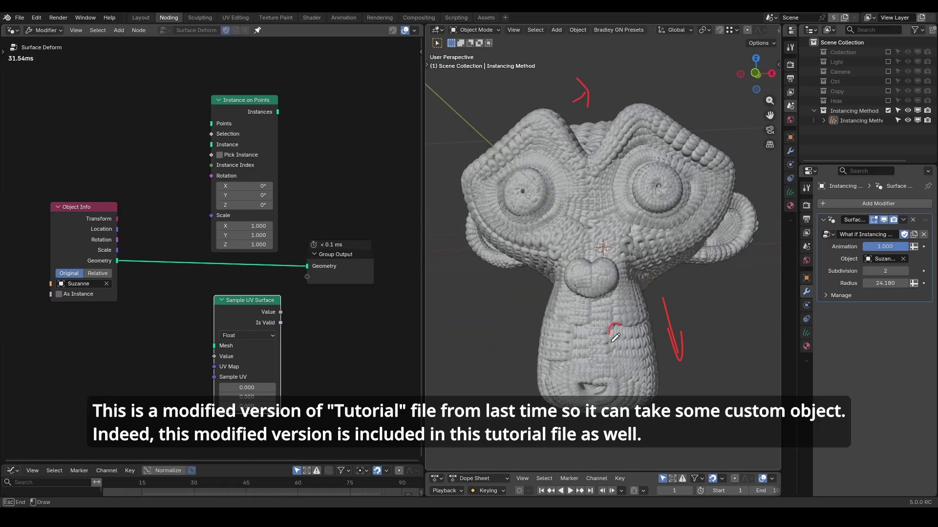
pyautogui.moveTo(562, 320)
pyautogui.mouseDown()
pyautogui.moveTo(578, 342)
pyautogui.moveTo(555, 362)
pyautogui.mouseUp()
pyautogui.hotkey('ctrl', 'z')
pyautogui.hotkey('ctrl', 'z')
pyautogui.scroll(-4, 599, 325)
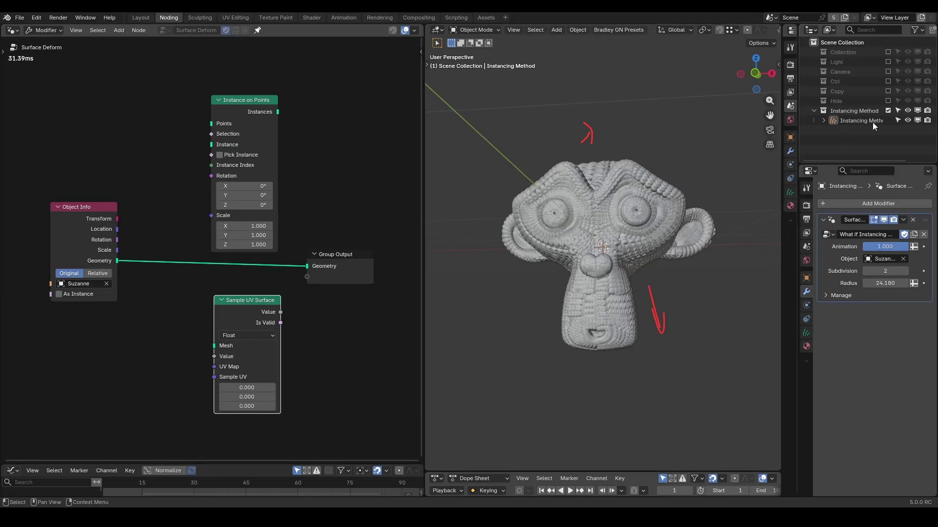
# Swap Instancing Method for the plain Suzanne Collection and delete Instance on Points and Sample UV Surface.
pyautogui.click(887, 110)
pyautogui.click(888, 52)
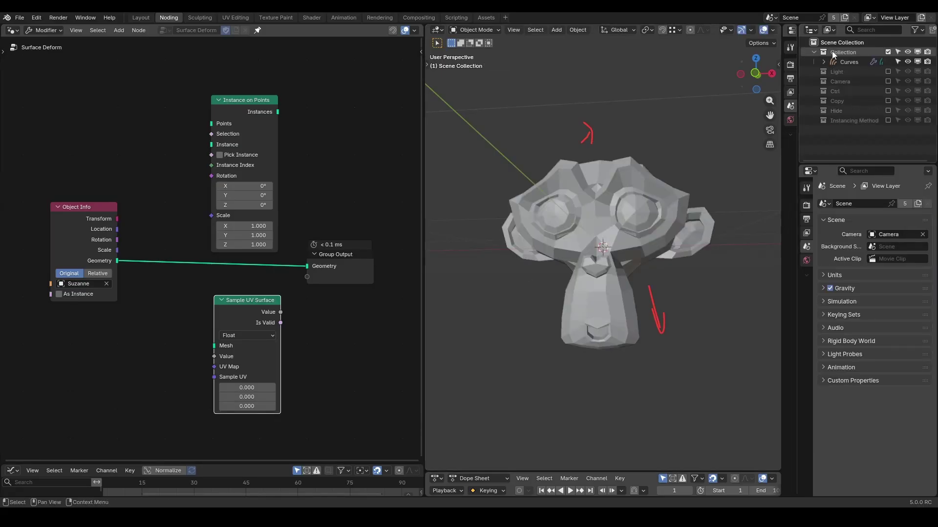
pyautogui.moveTo(320, 90); pyautogui.dragTo(207, 182)
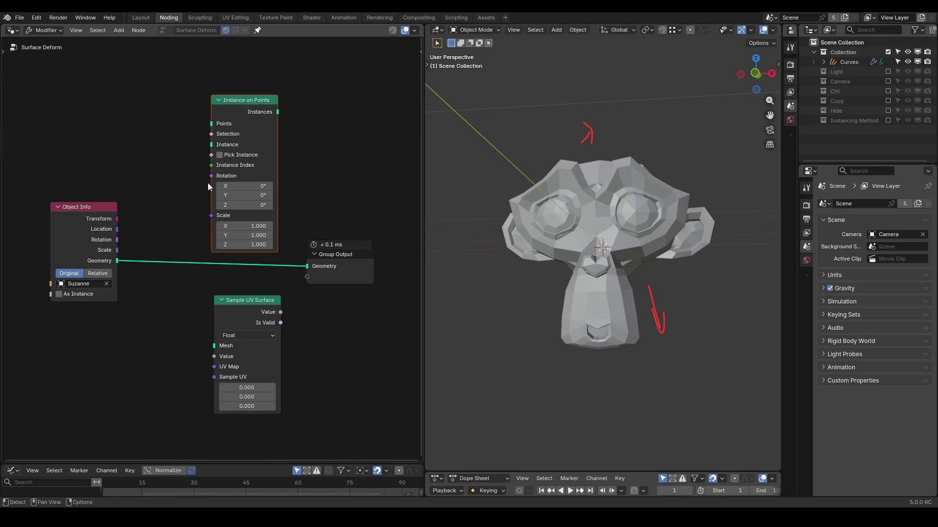
pyautogui.press('x')
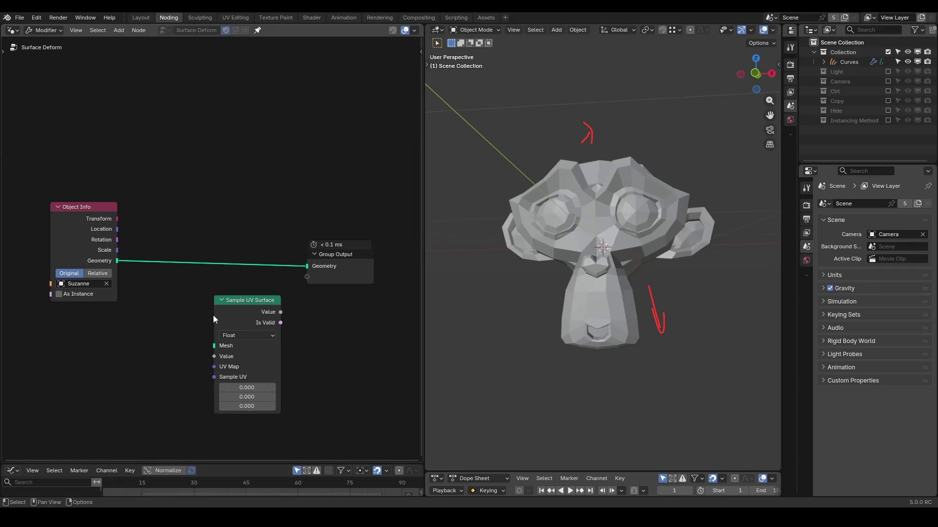
pyautogui.keyDown('ctrl'); pyautogui.moveTo(207, 309); pyautogui.dragTo(336, 303, button='right'); pyautogui.keyUp('ctrl')
pyautogui.moveTo(338, 308); pyautogui.dragTo(215, 309, button='right')
pyautogui.click(234, 323)
pyautogui.press('x')
# Add a G_UV Deformer node and move the Object Info node down-left.
pyautogui.hotkey('shift', 'a')
pyautogui.write('uv de')
pyautogui.press('Return')
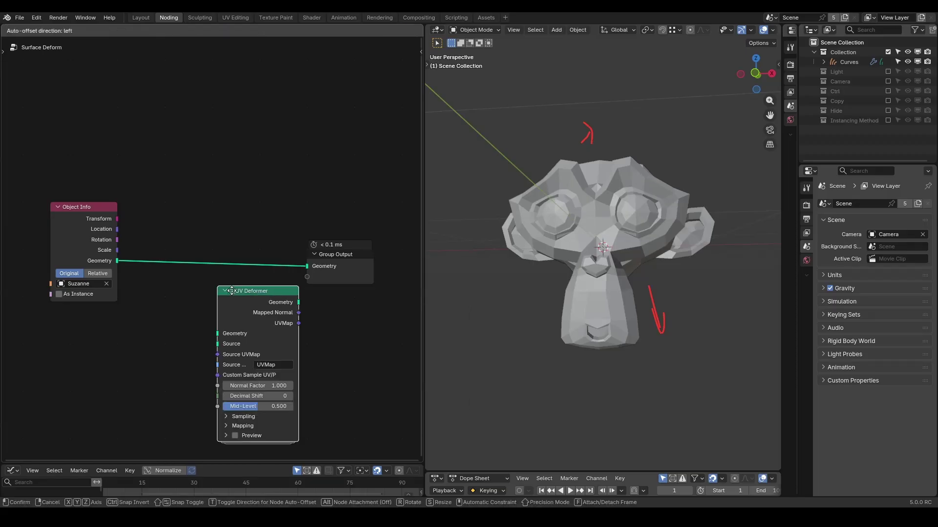
pyautogui.click(202, 285)
pyautogui.moveTo(201, 285); pyautogui.dragTo(229, 231, button='middle')
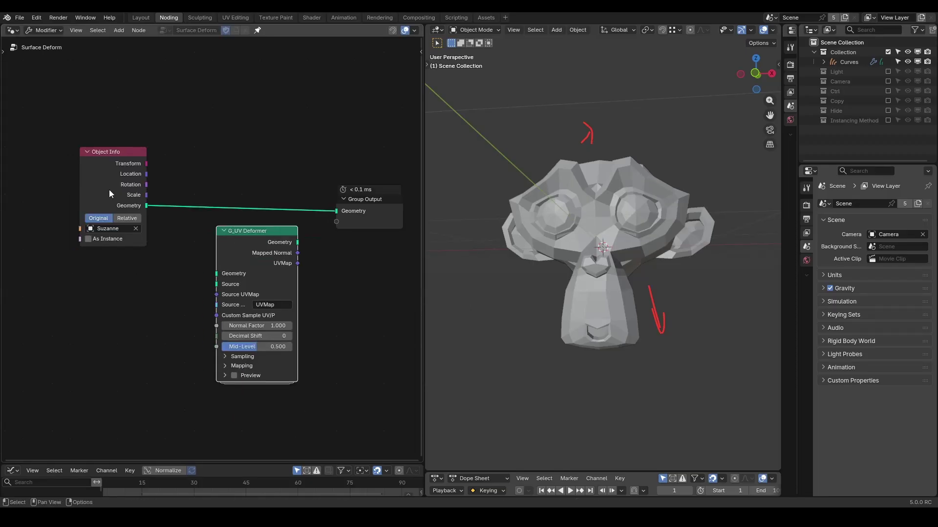
pyautogui.moveTo(107, 186); pyautogui.dragTo(43, 291)
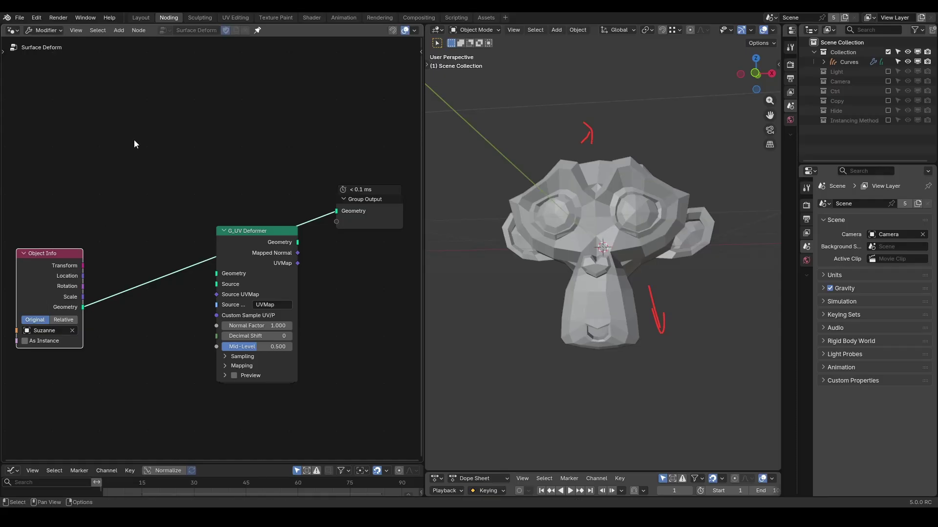
# Add a G_Knit Surface node by searching 'knit'.
pyautogui.press('ctrl')
pyautogui.hotkey('ctrl', 'a')
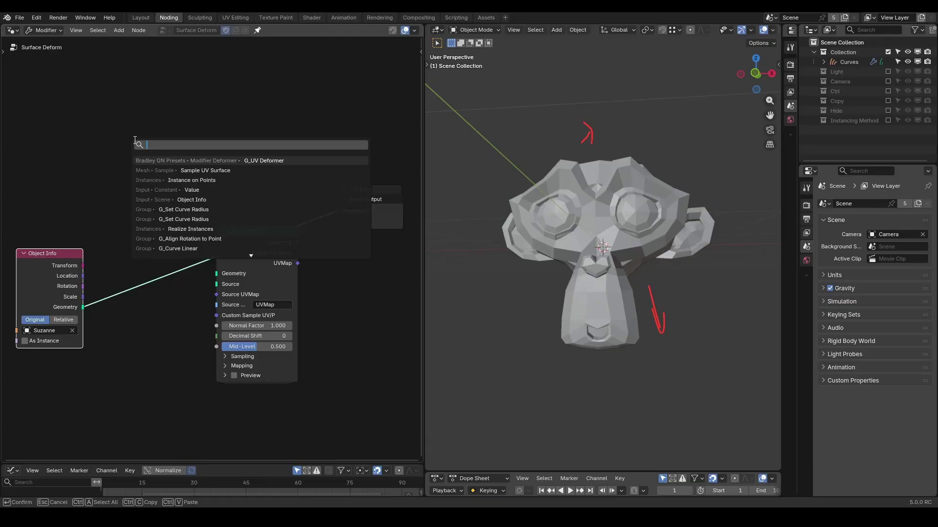
pyautogui.write('knit sur')
pyautogui.press('Return')
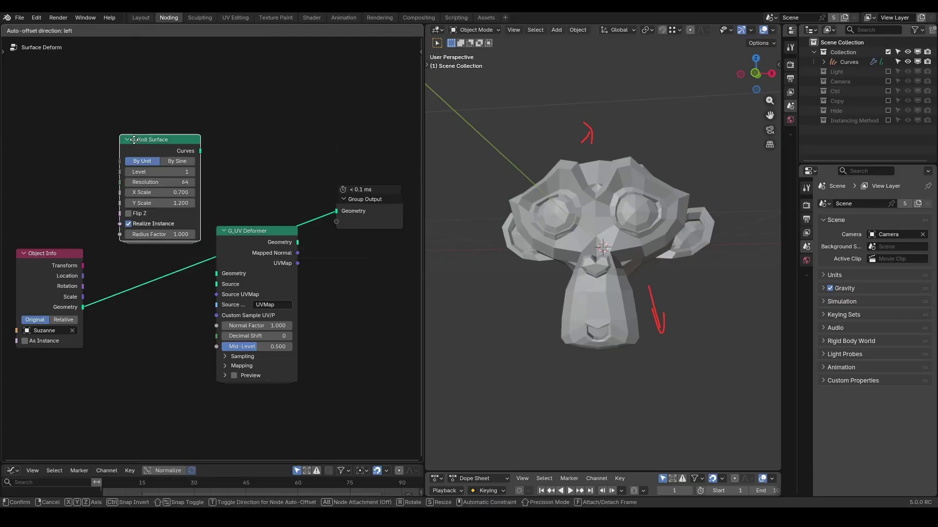
# Place G_Knit Surface, connect it to the Group Output, and view the knit from above.
pyautogui.click(111, 104)
pyautogui.keyDown('alt'); pyautogui.keyDown('shift'); pyautogui.click(140, 108); pyautogui.keyUp('shift'); pyautogui.keyUp('alt')
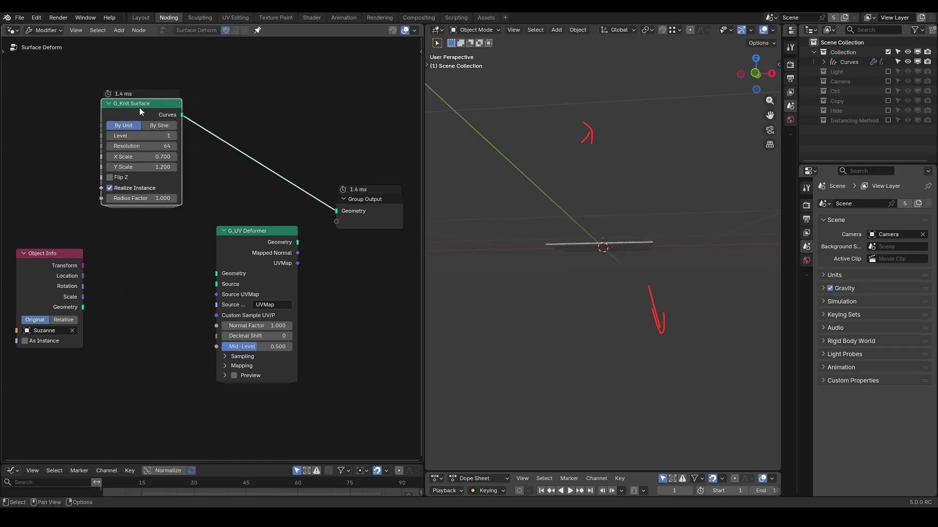
pyautogui.moveTo(470, 178); pyautogui.dragTo(517, 243, button='middle')
pyautogui.scroll(5, 518, 234)
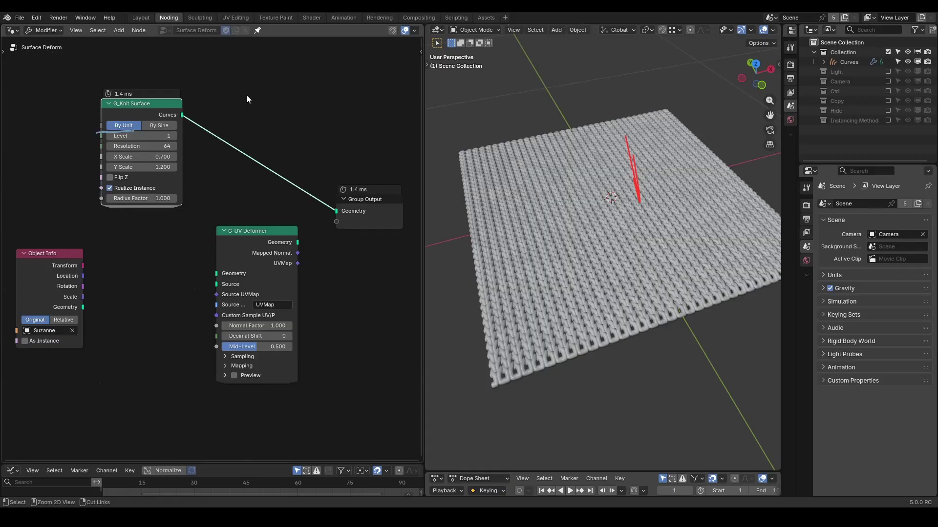
# Try a G_Knit Unit node as output, then reconnect G_Knit Surface instead.
pyautogui.hotkey('shift', 'a')
pyautogui.write('knit')
pyautogui.press('Return')
pyautogui.click(229, 69)
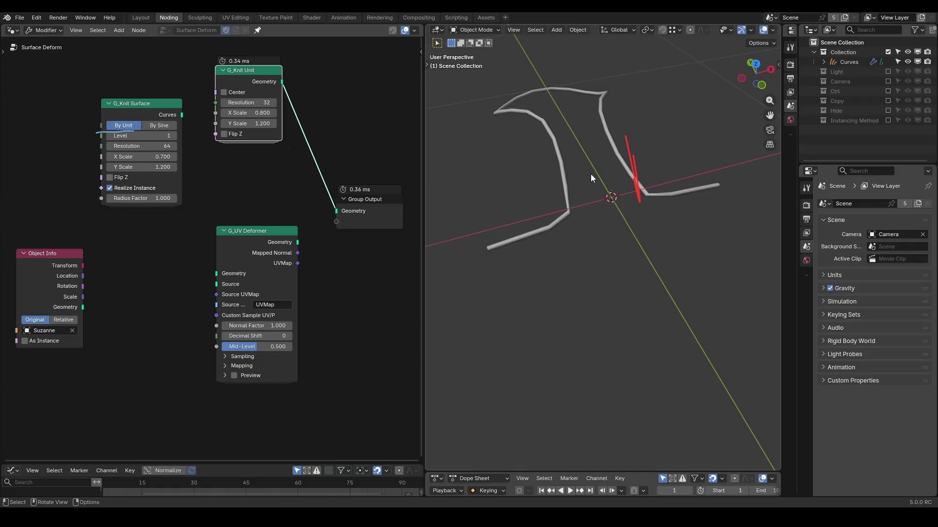
pyautogui.keyDown('ctrl'); pyautogui.keyDown('shift'); pyautogui.click(139, 113); pyautogui.keyUp('shift'); pyautogui.keyUp('ctrl')
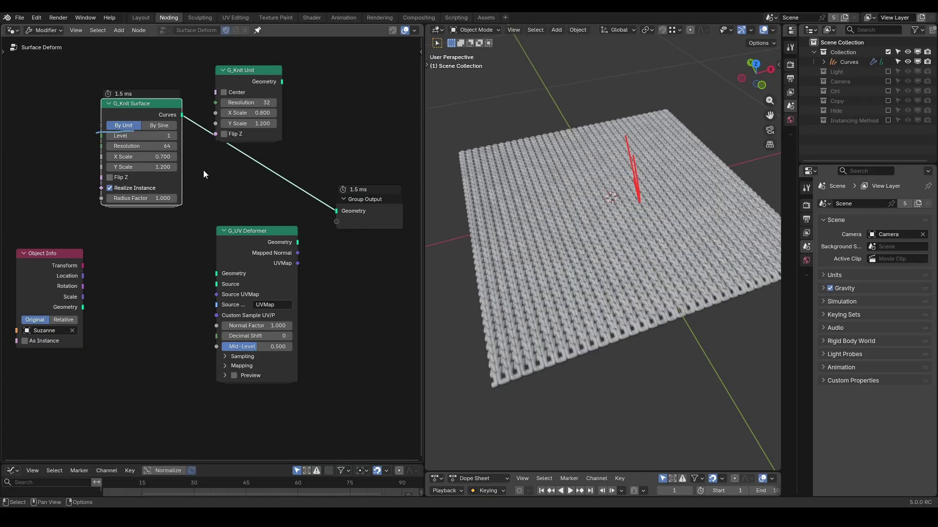
# Lower Radius Factor to 0.320 with X Scale 3.200, then annotate below the knit.
pyautogui.moveTo(557, 240); pyautogui.dragTo(508, 268, button='middle')
pyautogui.scroll(4, 535, 263)
pyautogui.scroll(-1, 535, 263)
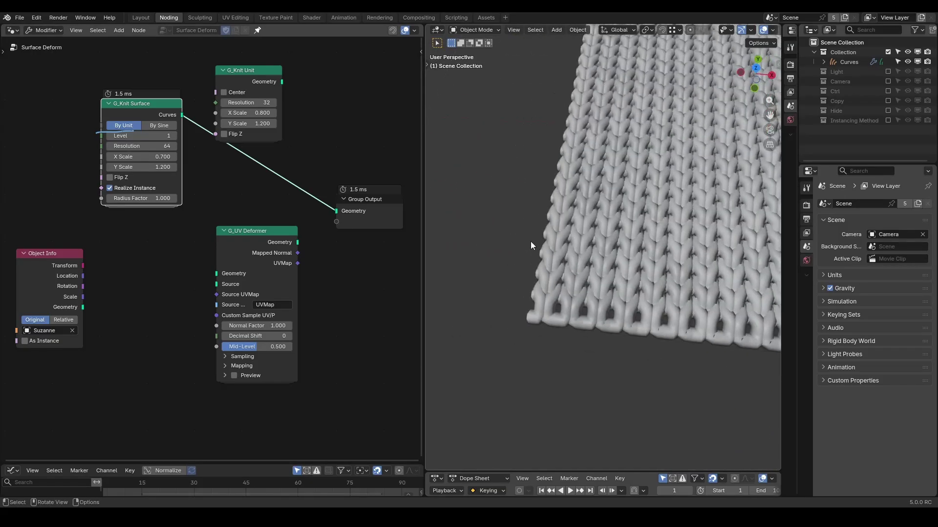
pyautogui.moveTo(144, 198); pyautogui.dragTo(112, 199)
pyautogui.moveTo(142, 157); pyautogui.dragTo(210, 157)
pyautogui.moveTo(552, 350)
pyautogui.mouseDown()
pyautogui.moveTo(550, 326)
pyautogui.moveTo(557, 332)
pyautogui.mouseUp()
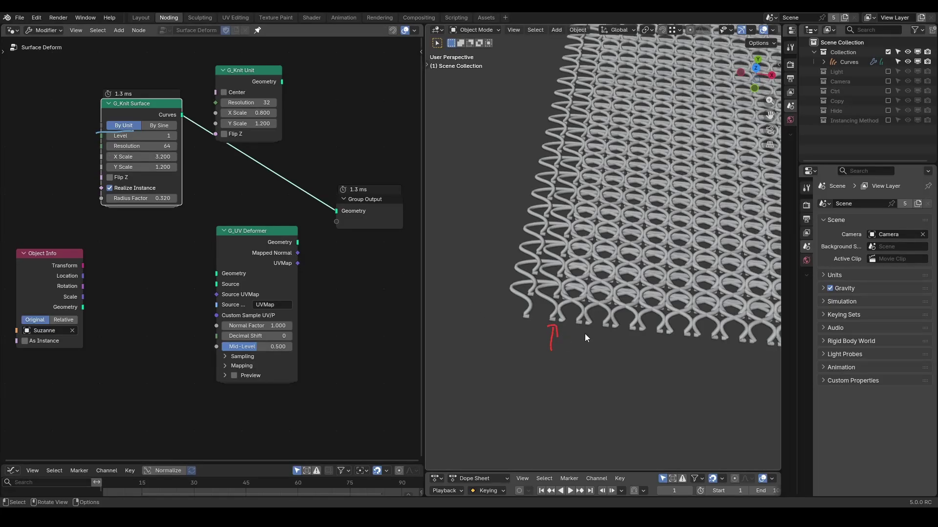
# Switch G_Knit Surface to By Sine mode and erase the red annotation arrow.
pyautogui.click(159, 126)
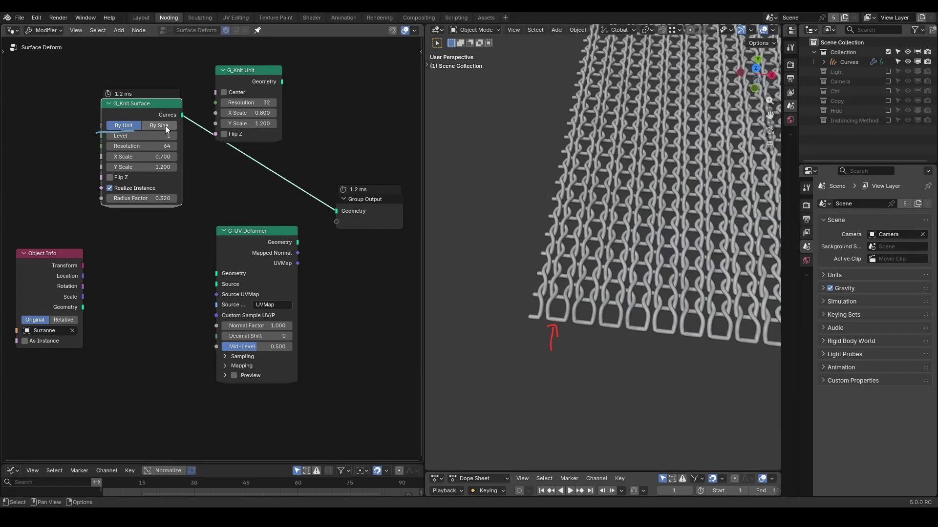
pyautogui.keyDown('shift'); pyautogui.moveTo(606, 279); pyautogui.dragTo(589, 271, button='middle'); pyautogui.keyUp('shift')
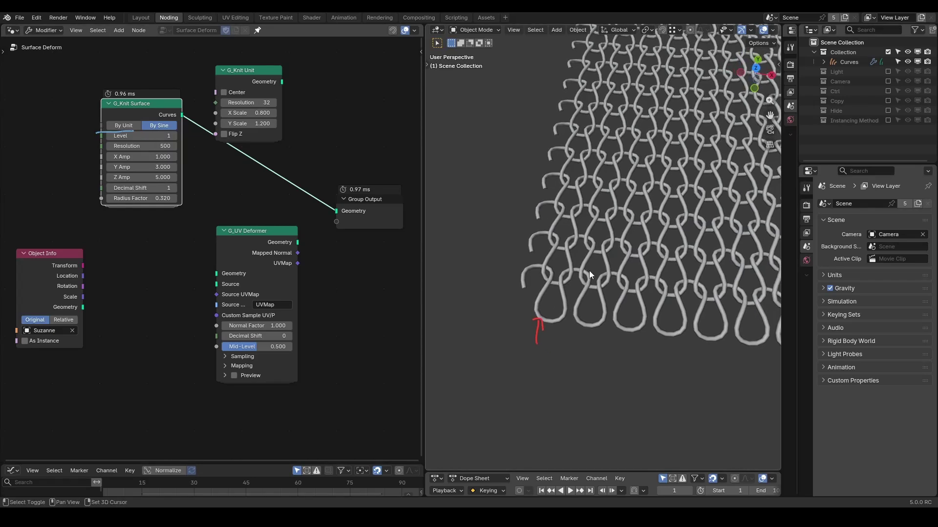
pyautogui.moveTo(536, 315); pyautogui.dragTo(540, 336, button='right')
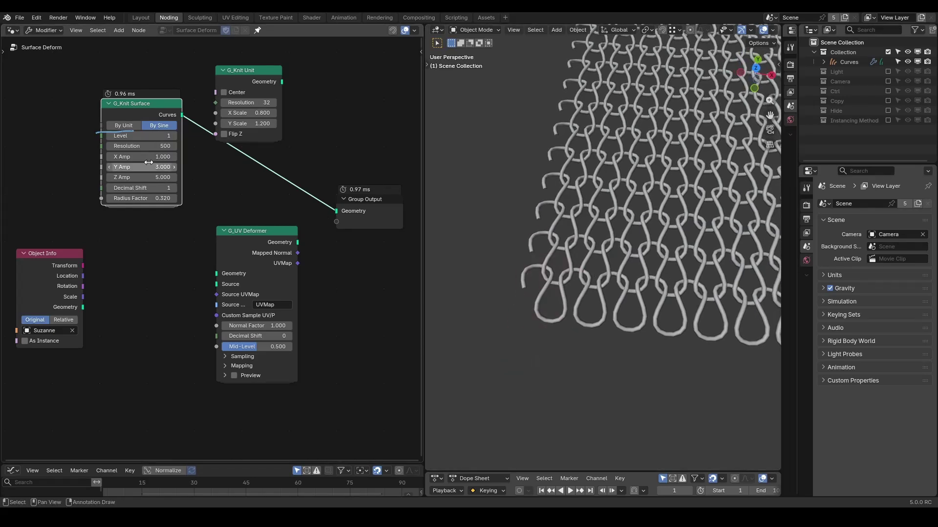
# Test setting X, Y and Z Amp to 0, then undo back to 1, 3, 5.
pyautogui.moveTo(147, 160); pyautogui.dragTo(147, 177)
pyautogui.write('0')
pyautogui.press('Return')
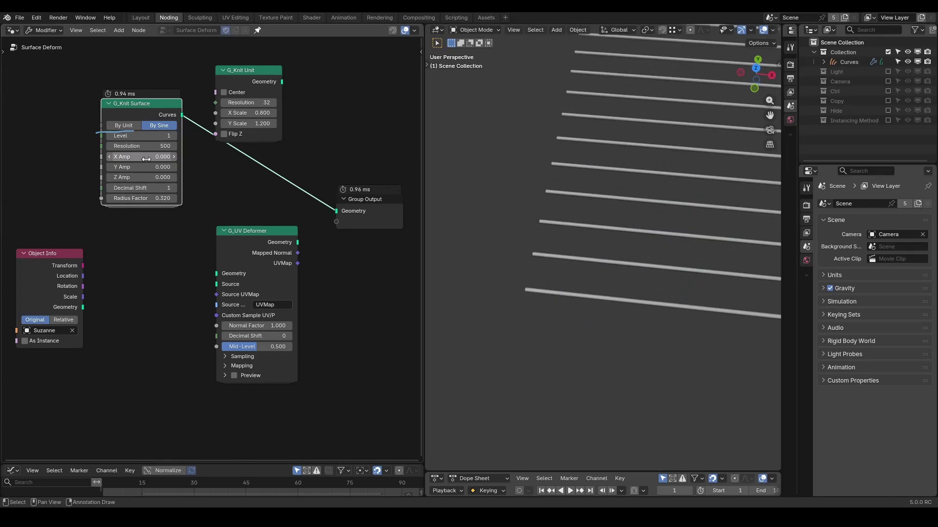
pyautogui.scroll(-4, 597, 230)
pyautogui.keyDown('shift'); pyautogui.moveTo(623, 225); pyautogui.dragTo(586, 269, button='middle'); pyautogui.keyUp('shift')
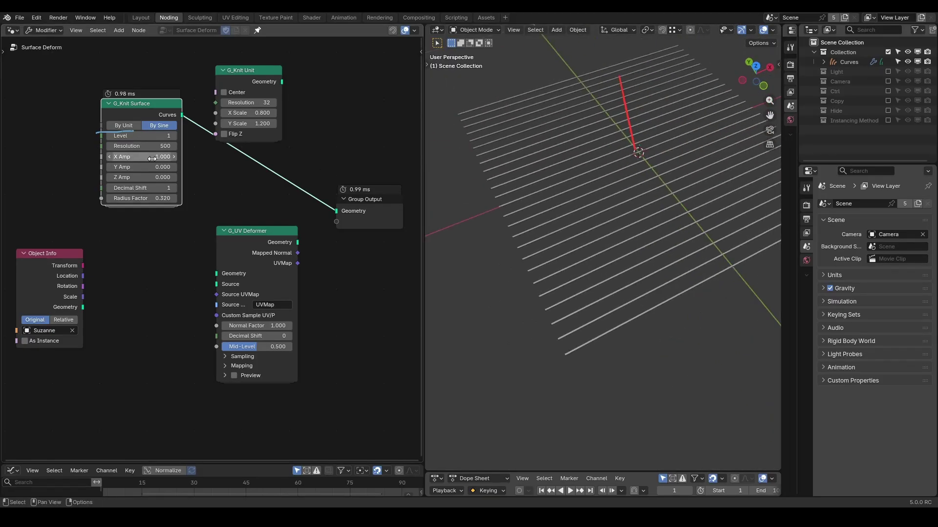
pyautogui.hotkey('ctrl', 'z')
# Add and delete a G_Sin Function node, then underline G_UV Deformer with an annotation.
pyautogui.hotkey('shift', 'a')
pyautogui.write('sinf')
pyautogui.press('Return')
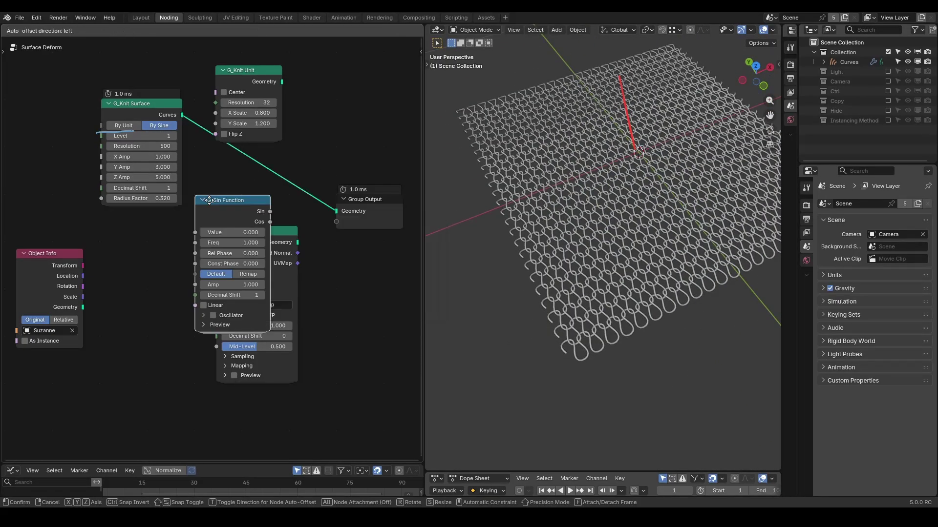
pyautogui.click(138, 246)
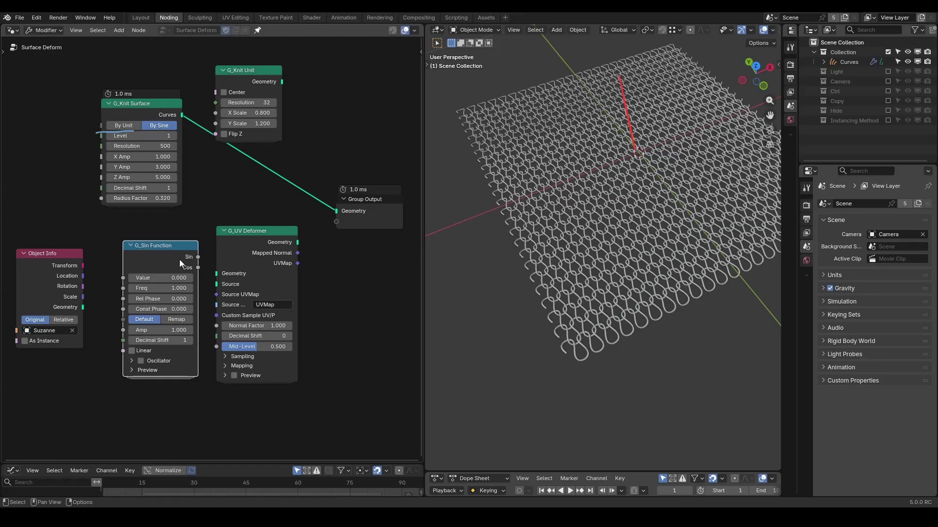
pyautogui.press('x')
pyautogui.scroll(-3, 683, 205)
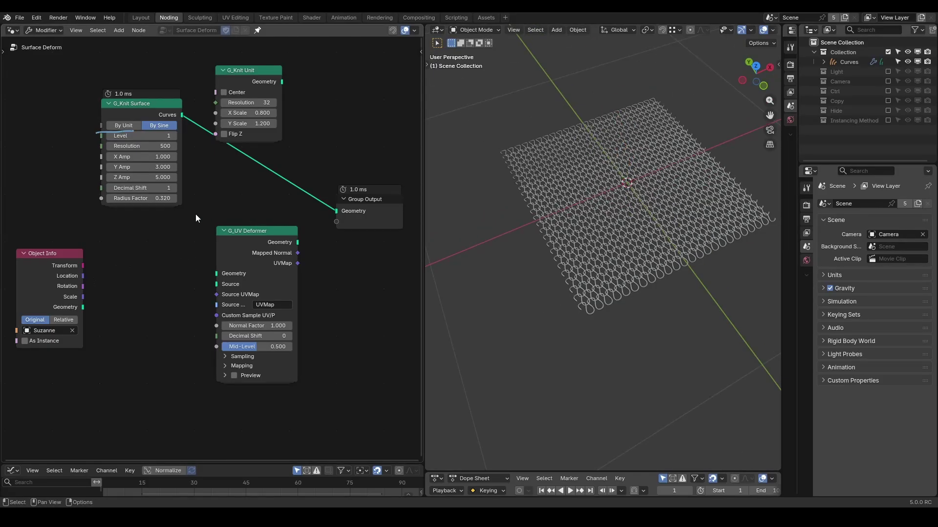
pyautogui.moveTo(214, 235); pyautogui.dragTo(254, 237)
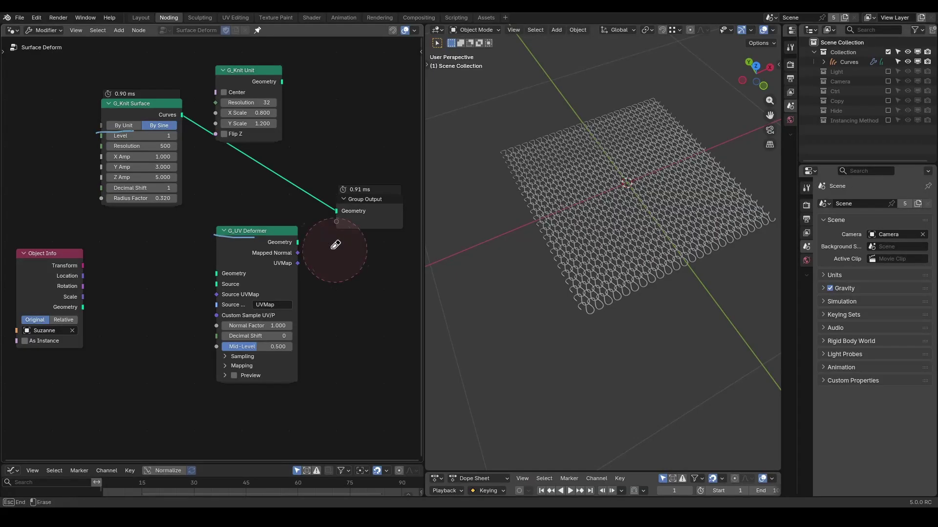
# Set the G_Knit Surface Radius Factor to 1.
pyautogui.click(139, 198)
pyautogui.write('1')
pyautogui.press('Return')
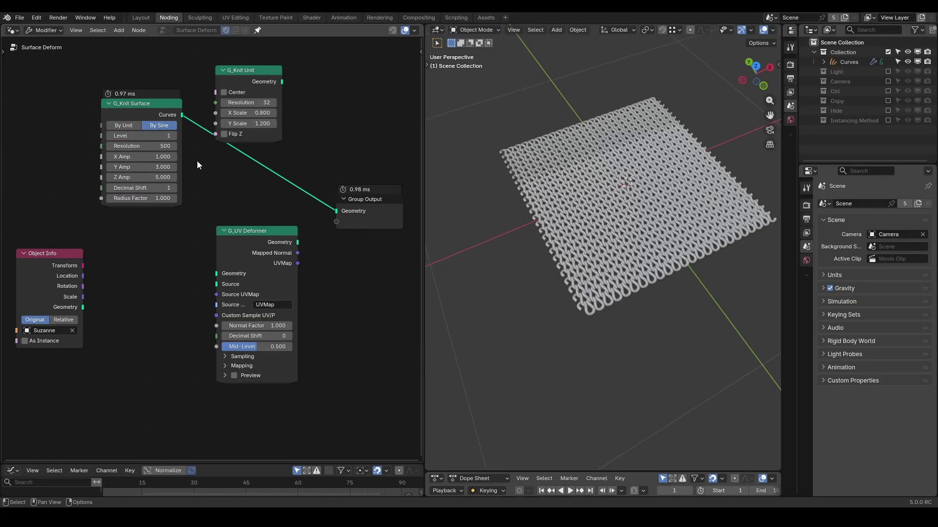
# Wire knit Curves into G_UV Deformer Geometry, Suzanne into Source, and the deformer to the output.
pyautogui.moveTo(182, 115); pyautogui.dragTo(222, 274)
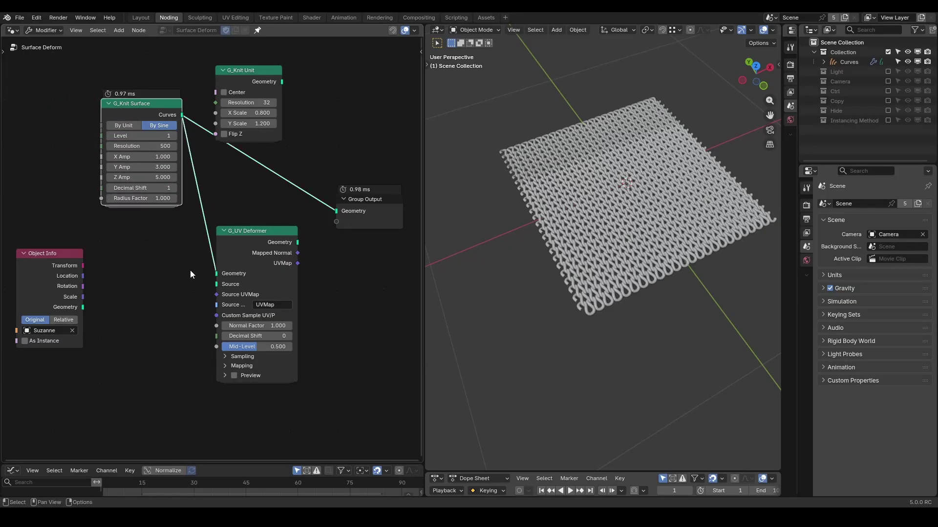
pyautogui.moveTo(83, 307); pyautogui.dragTo(217, 284)
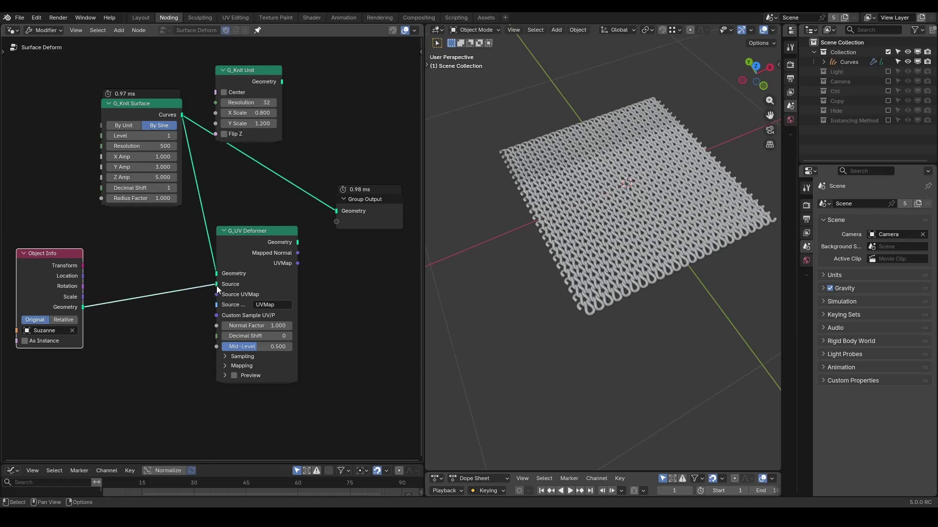
pyautogui.keyDown('alt'); pyautogui.keyDown('shift'); pyautogui.click(265, 236); pyautogui.keyUp('shift'); pyautogui.keyUp('alt')
pyautogui.scroll(-6, 581, 212)
pyautogui.moveTo(581, 212); pyautogui.dragTo(583, 193, button='middle')
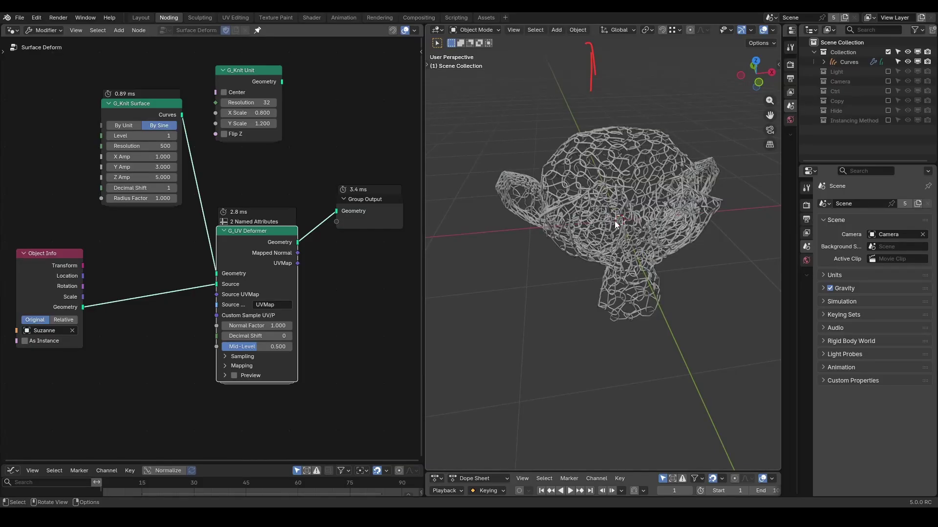
# Temporarily reveal Suzanne to check its UVMap in mesh data, then hide it again.
pyautogui.click(888, 110)
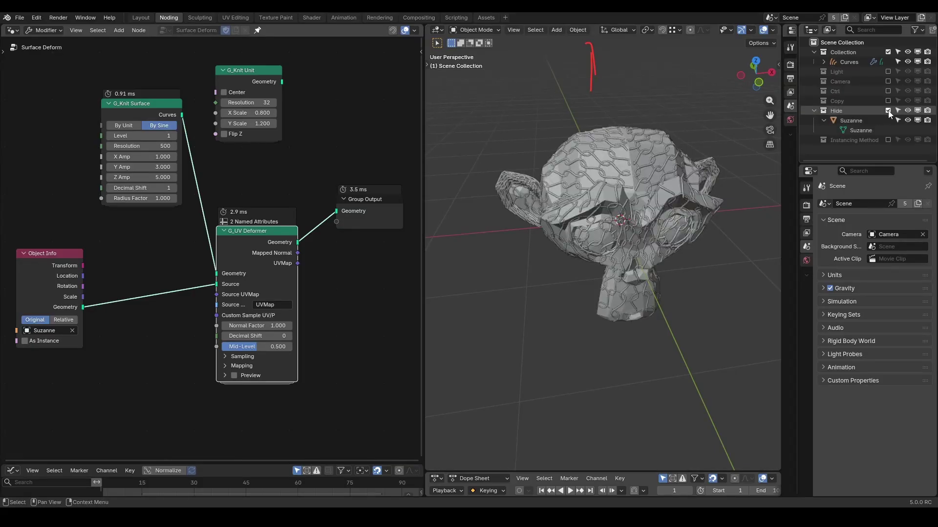
pyautogui.click(842, 127)
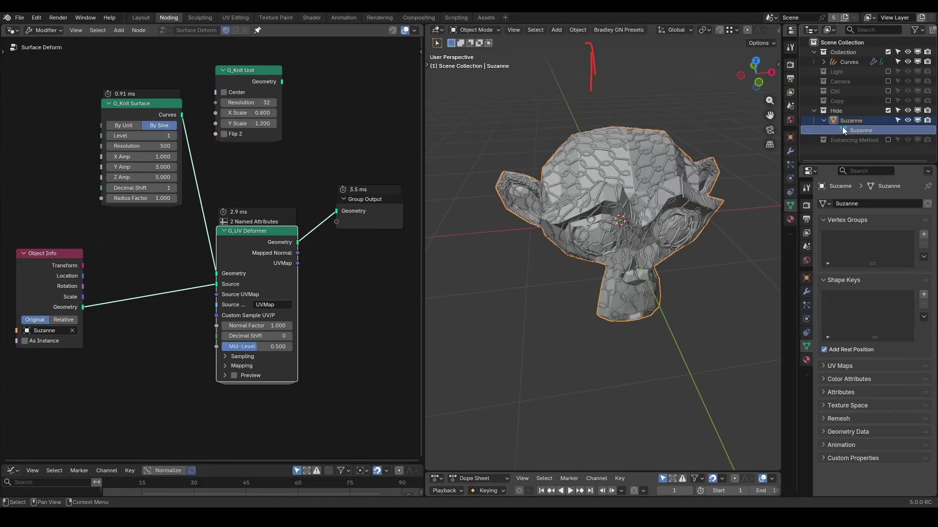
pyautogui.click(853, 367)
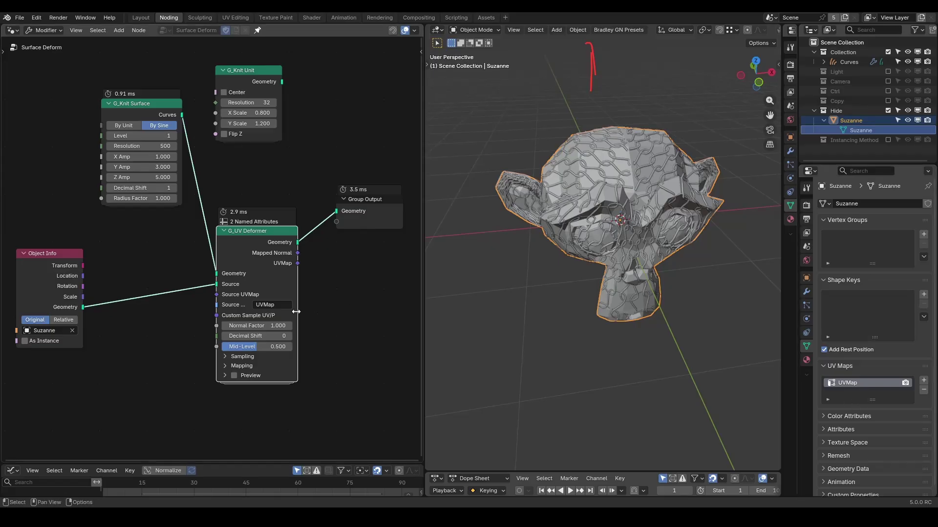
pyautogui.moveTo(296, 308); pyautogui.dragTo(314, 306)
pyautogui.click(888, 111)
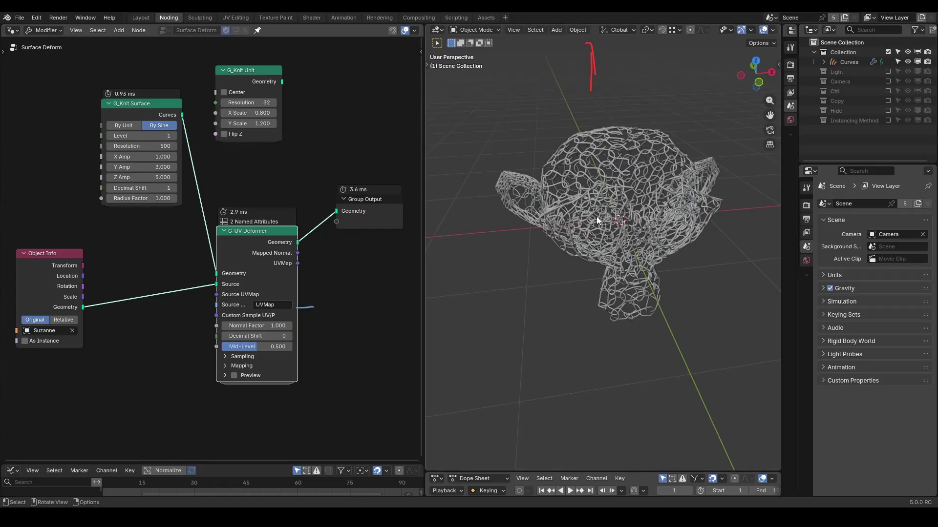
pyautogui.moveTo(594, 212); pyautogui.dragTo(590, 193, button='middle')
pyautogui.scroll(-2, 594, 200)
pyautogui.click(888, 121)
pyautogui.scroll(-2, 632, 203)
pyautogui.click(632, 202)
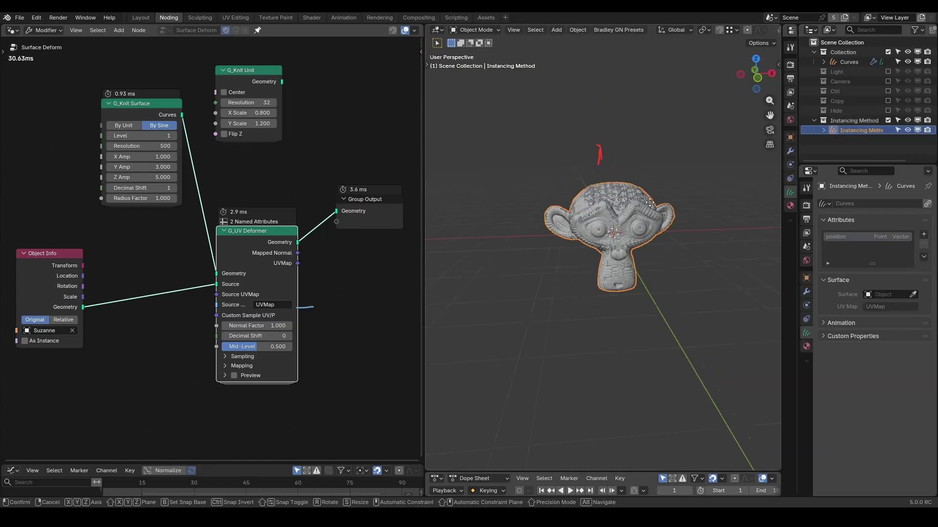
pyautogui.press('g')
pyautogui.press('x')
pyautogui.click(517, 202)
pyautogui.click(806, 292)
pyautogui.moveTo(866, 271); pyautogui.dragTo(855, 272)
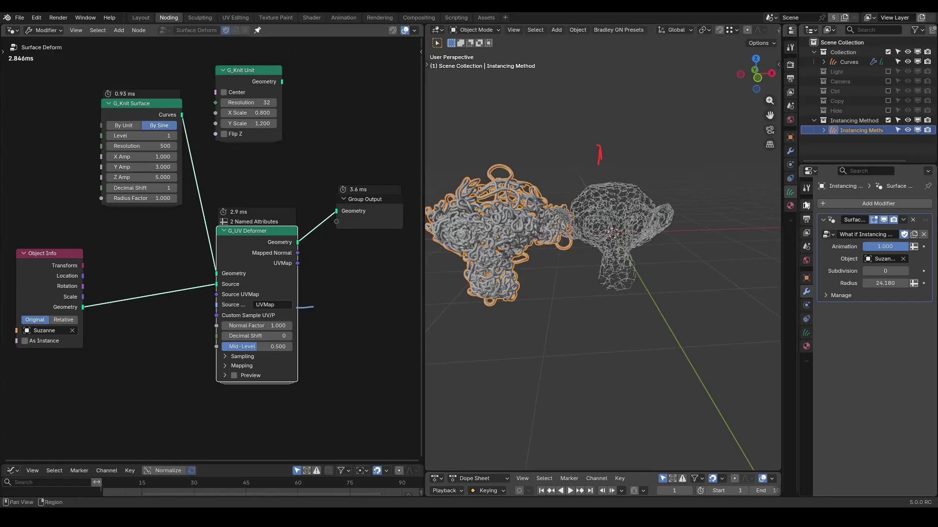
pyautogui.click(888, 120)
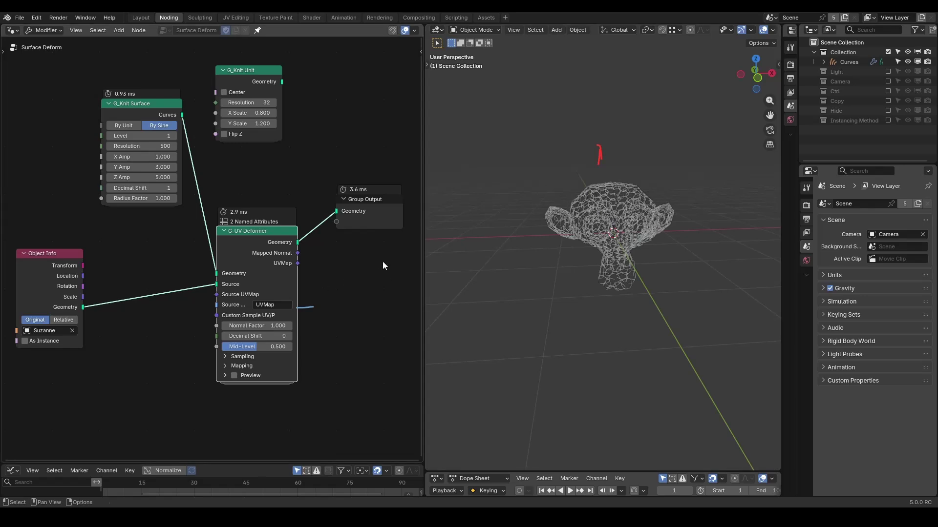
pyautogui.moveTo(540, 212)
pyautogui.mouseDown(button='right')
pyautogui.moveTo(537, 202)
pyautogui.moveTo(665, 117)
pyautogui.moveTo(694, 123)
pyautogui.mouseUp(button='right')
pyautogui.click(232, 377)
# Frame the knit plane from top view and preview the G_UV Deformer output in a Viewer.
pyautogui.press('KP_7')
pyautogui.scroll(5, 601, 262)
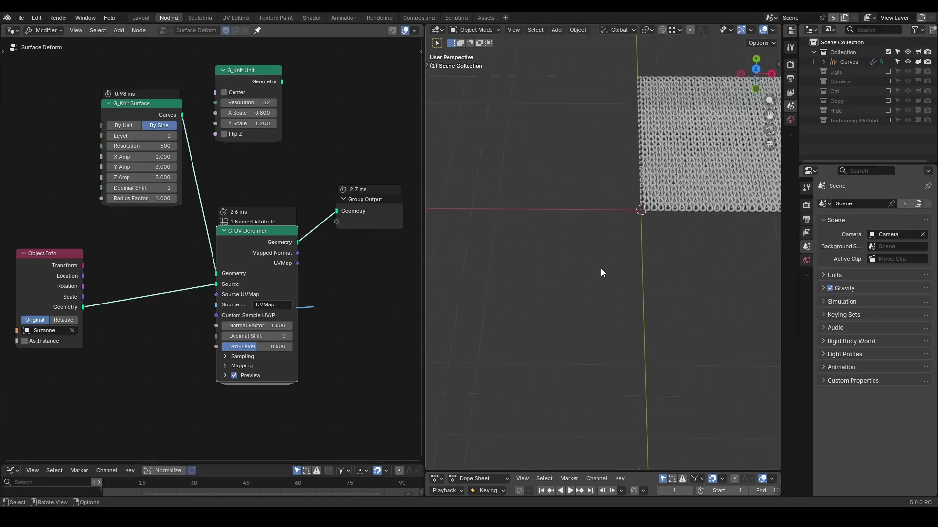
pyautogui.scroll(1, 601, 268)
pyautogui.keyDown('shift'); pyautogui.moveTo(614, 227); pyautogui.dragTo(505, 306, button='middle'); pyautogui.keyUp('shift')
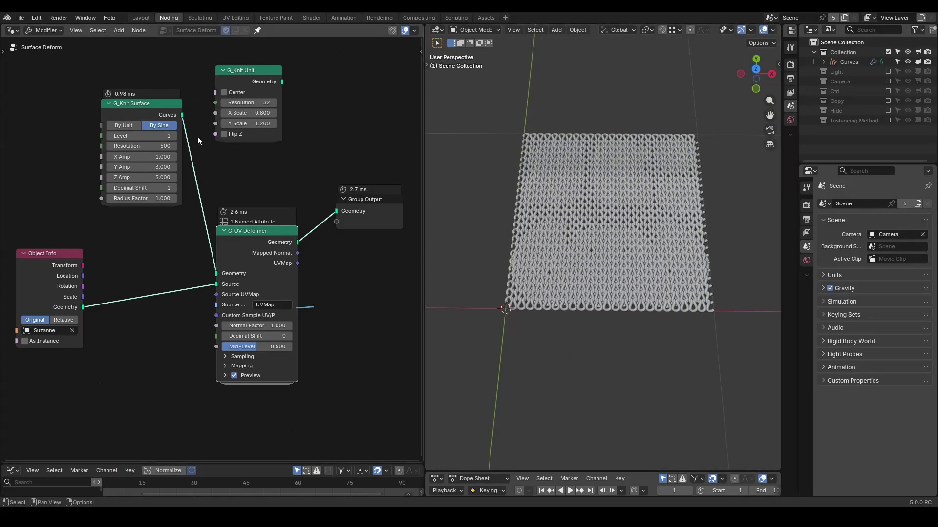
pyautogui.keyDown('ctrl'); pyautogui.keyDown('shift'); pyautogui.click(172, 110); pyautogui.keyUp('shift'); pyautogui.keyUp('ctrl')
pyautogui.keyDown('ctrl'); pyautogui.keyDown('shift'); pyautogui.click(281, 242); pyautogui.keyUp('shift'); pyautogui.keyUp('ctrl')
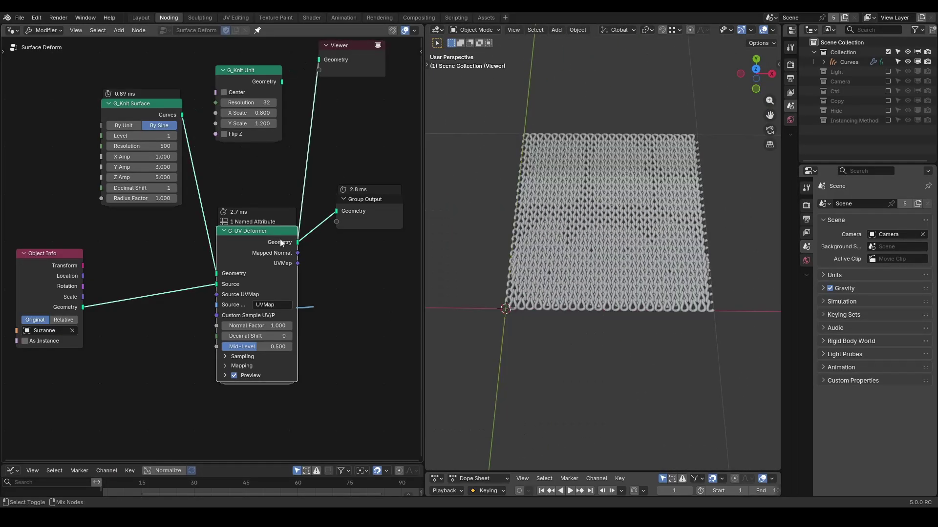
# Annotate the plane's lower-left corner as 0,0 and upper-right corner as 1,1.
pyautogui.press('d')
pyautogui.moveTo(490, 323)
pyautogui.mouseDown()
pyautogui.moveTo(500, 339)
pyautogui.moveTo(492, 323)
pyautogui.mouseUp()
pyautogui.moveTo(515, 338); pyautogui.dragTo(515, 350)
pyautogui.moveTo(529, 326)
pyautogui.mouseDown()
pyautogui.moveTo(529, 343)
pyautogui.moveTo(526, 321)
pyautogui.mouseUp()
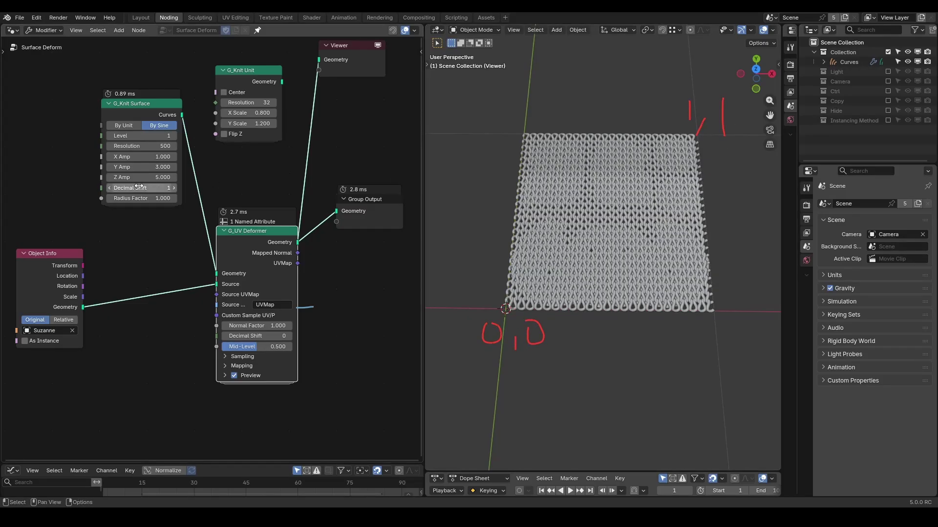
# Thin the yarn's Radius Factor and enable Show Valid only in the deformer's Preview options.
pyautogui.moveTo(147, 198); pyautogui.dragTo(116, 198)
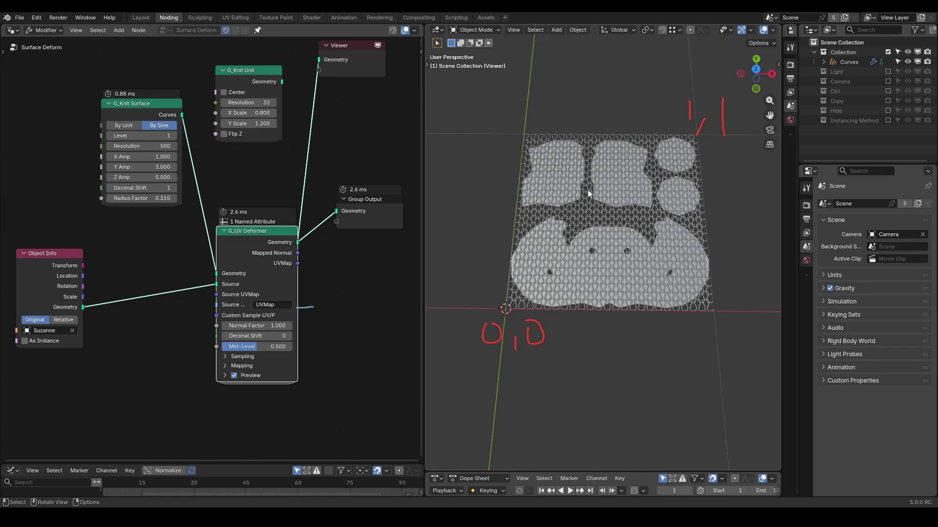
pyautogui.click(226, 376)
pyautogui.click(225, 388)
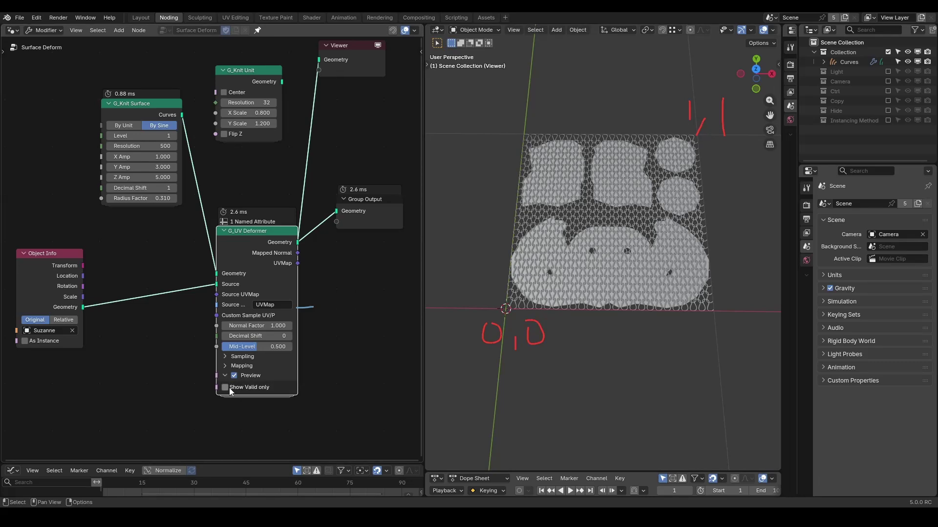
pyautogui.scroll(2, 594, 252)
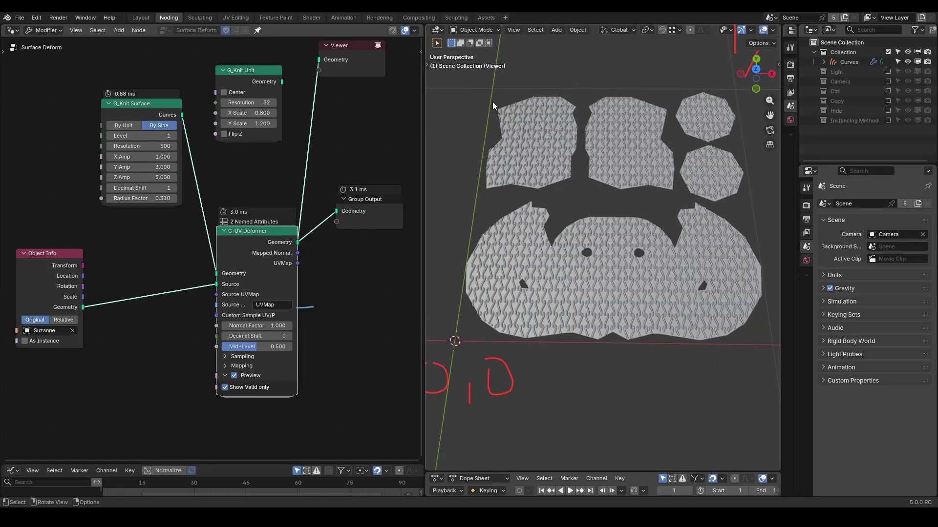
pyautogui.moveTo(558, 198); pyautogui.dragTo(569, 188)
pyautogui.scroll(-2, 562, 201)
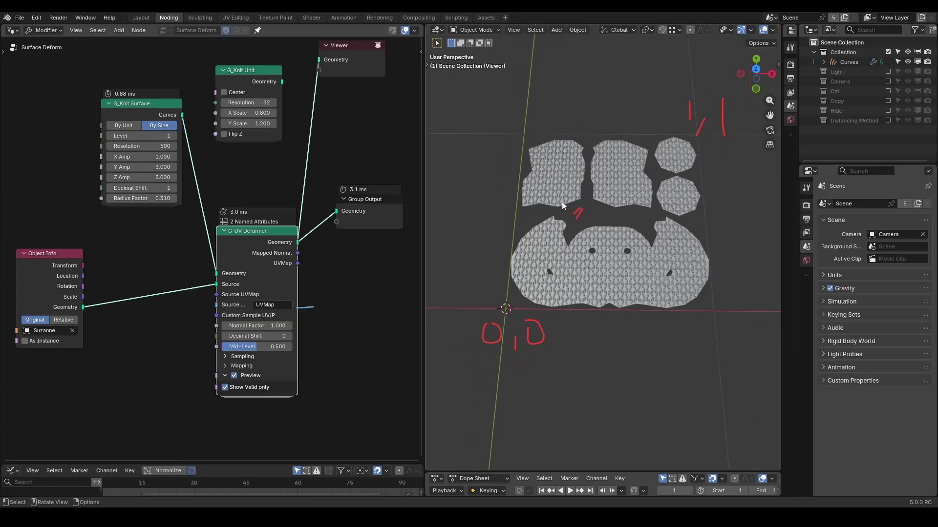
# Turn off the deformer's Preview and reset Radius Factor to 1.000.
pyautogui.click(234, 375)
pyautogui.scroll(-3, 621, 268)
pyautogui.moveTo(626, 263)
pyautogui.mouseDown(button='middle')
pyautogui.moveTo(631, 197)
pyautogui.moveTo(584, 240)
pyautogui.mouseUp(button='middle')
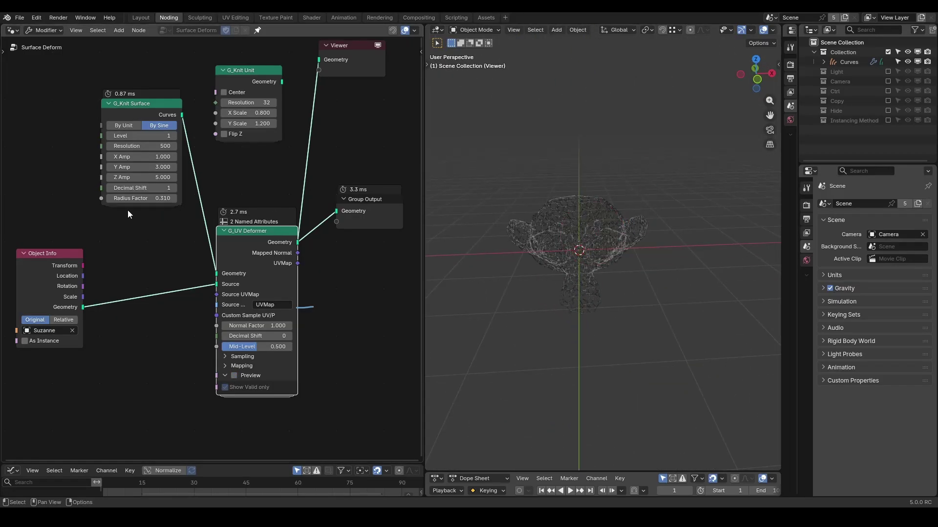
pyautogui.press('BackSpace')
# Insert a Subdivision Surface node between Object Info and the G_UV Deformer Source.
pyautogui.scroll(3, 605, 236)
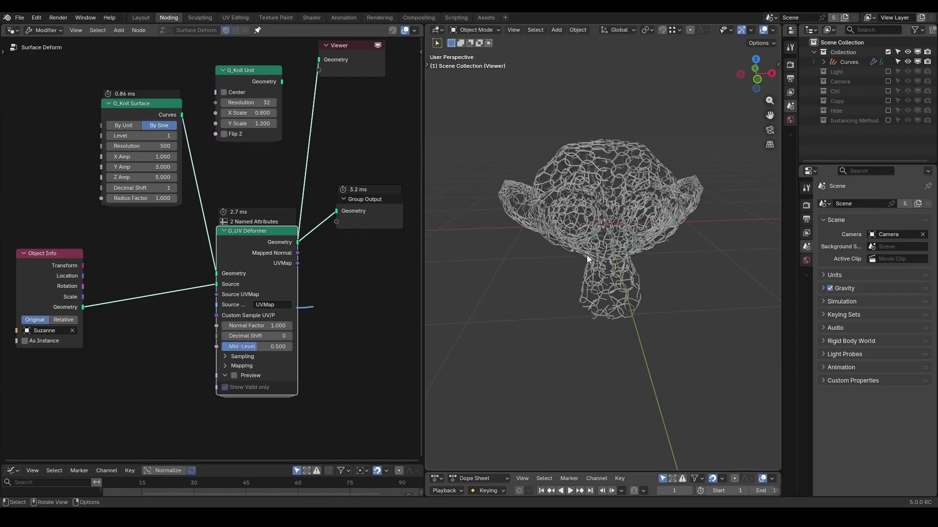
pyautogui.hotkey('shift', 'a')
pyautogui.write('subdiv')
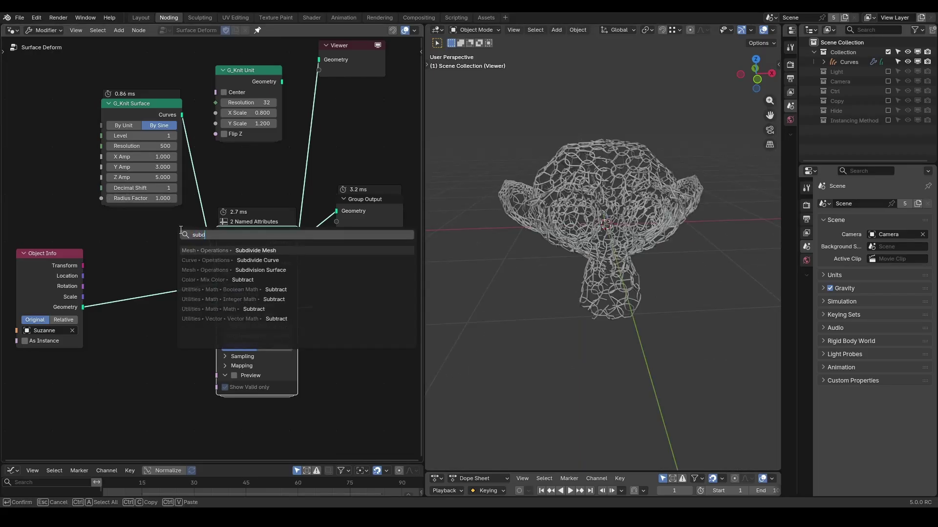
pyautogui.press('Return')
pyautogui.click(110, 269)
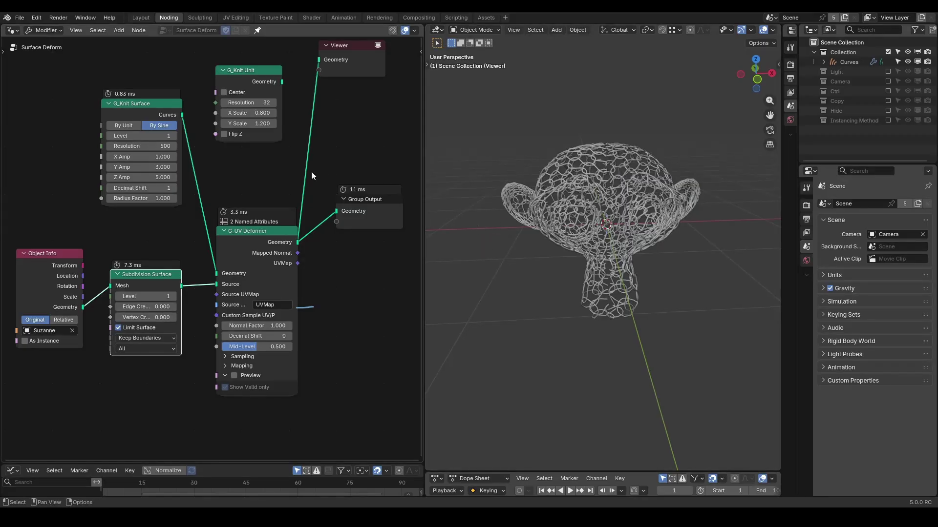
# Compare the flat knit and the wrapped Suzanne, drawing an arrow above its head.
pyautogui.keyDown('ctrl'); pyautogui.keyDown('shift'); pyautogui.click(169, 115); pyautogui.keyUp('shift'); pyautogui.keyUp('ctrl')
pyautogui.moveTo(628, 204); pyautogui.dragTo(628, 249, button='middle')
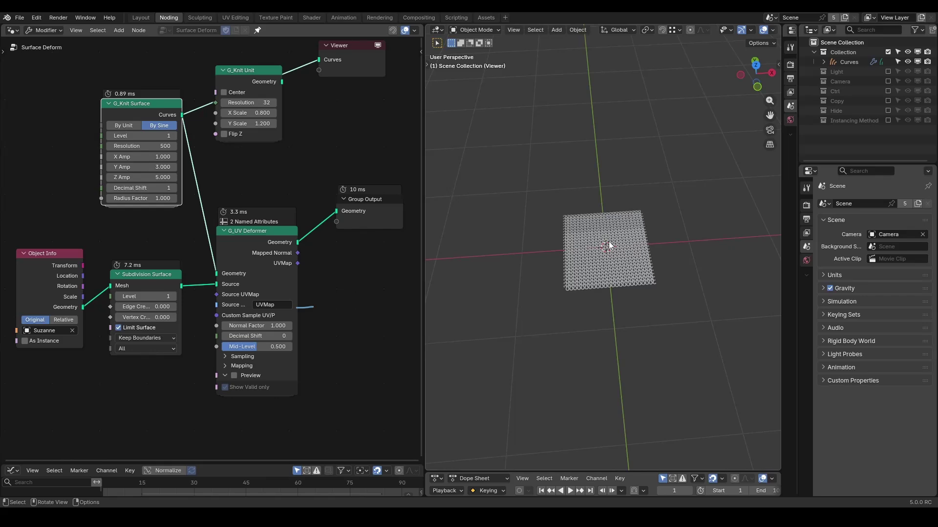
pyautogui.keyDown('ctrl'); pyautogui.keyDown('shift'); pyautogui.click(265, 237); pyautogui.keyUp('shift'); pyautogui.keyUp('ctrl')
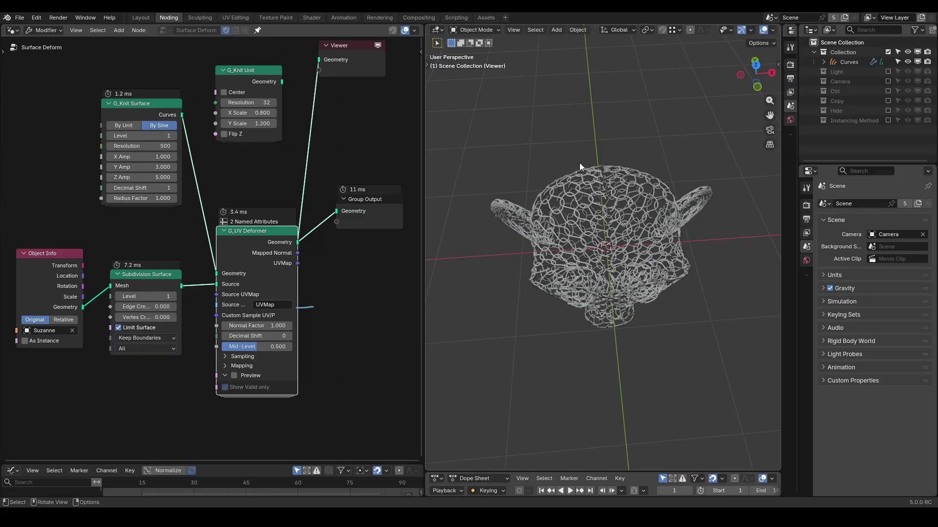
pyautogui.moveTo(579, 154); pyautogui.dragTo(544, 173)
pyautogui.moveTo(545, 155); pyautogui.dragTo(551, 176)
pyautogui.moveTo(649, 233); pyautogui.dragTo(632, 206, button='middle')
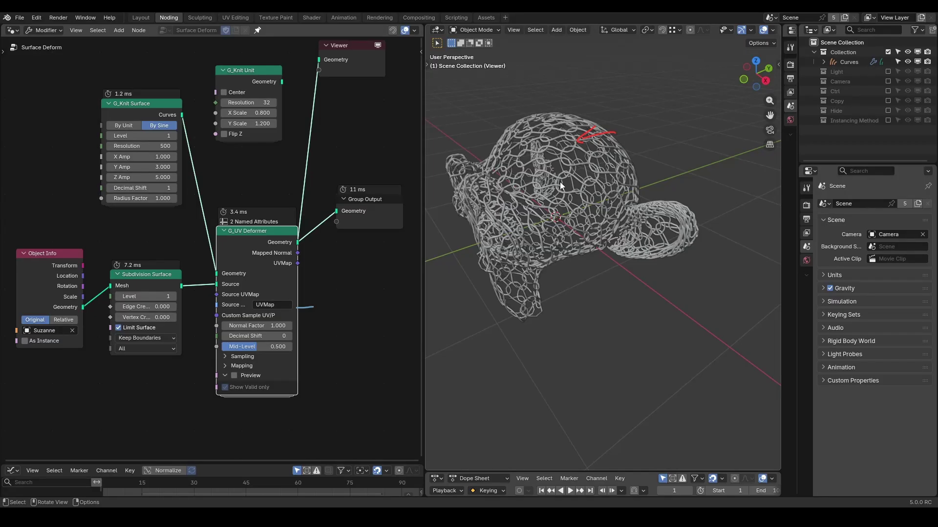
# Preview the flat G_Knit Surface patch and raise its Level from 1 to 2.
pyautogui.keyDown('ctrl'); pyautogui.keyDown('shift'); pyautogui.click(152, 106); pyautogui.keyUp('shift'); pyautogui.keyUp('ctrl')
pyautogui.moveTo(532, 192); pyautogui.dragTo(533, 249, button='middle')
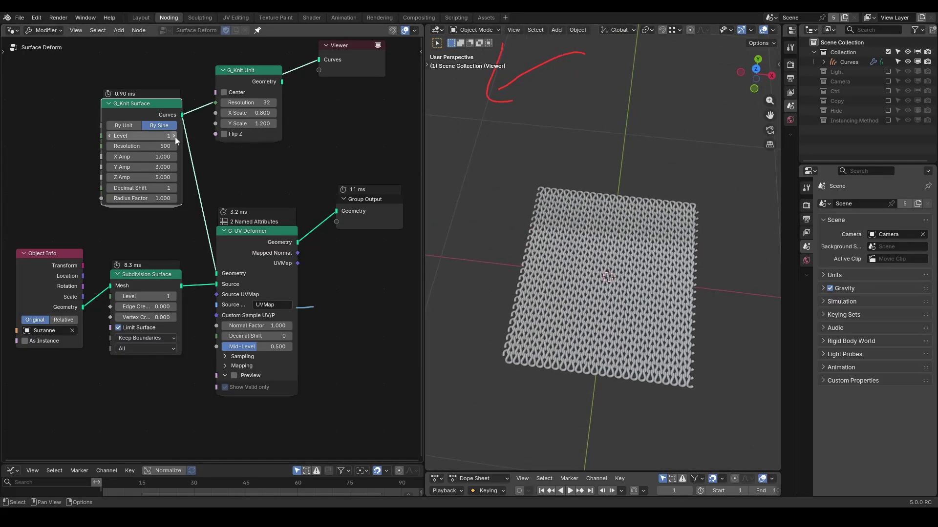
pyautogui.click(174, 135)
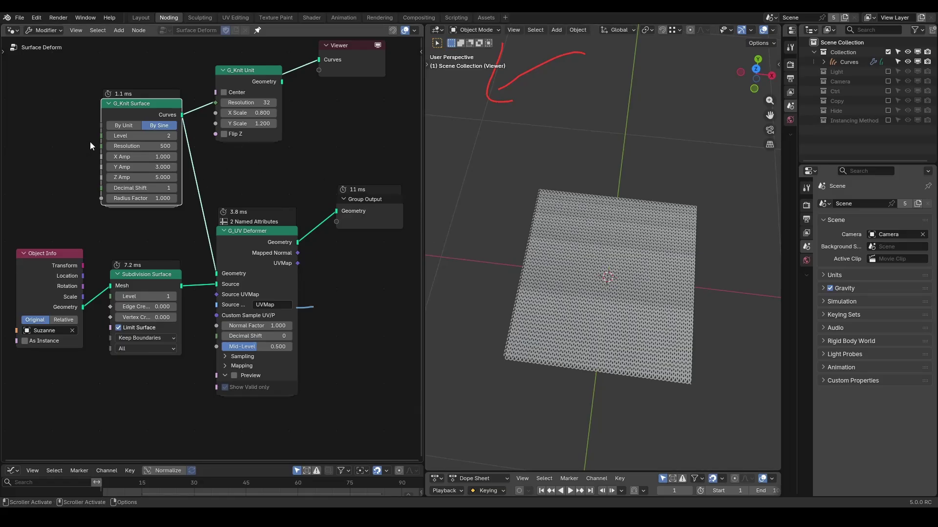
pyautogui.moveTo(90, 138); pyautogui.dragTo(96, 187)
pyautogui.keyDown('ctrl'); pyautogui.moveTo(81, 134); pyautogui.dragTo(70, 229); pyautogui.keyUp('ctrl')
# Preview the knit-wrapped Suzanne and raise the knit Radius Factor to 2.860.
pyautogui.keyDown('ctrl'); pyautogui.keyDown('shift'); pyautogui.click(273, 238); pyautogui.keyUp('shift'); pyautogui.keyUp('ctrl')
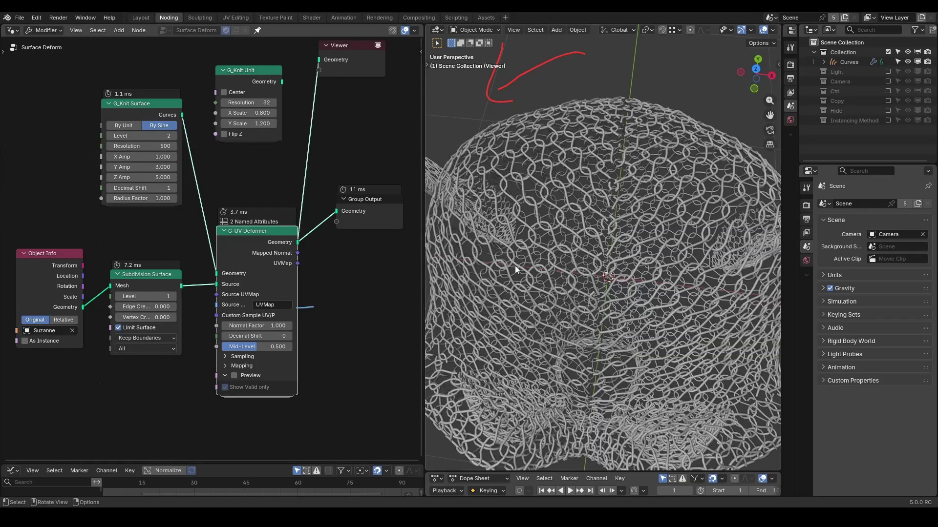
pyautogui.scroll(-3, 532, 269)
pyautogui.moveTo(533, 268); pyautogui.dragTo(539, 216, button='middle')
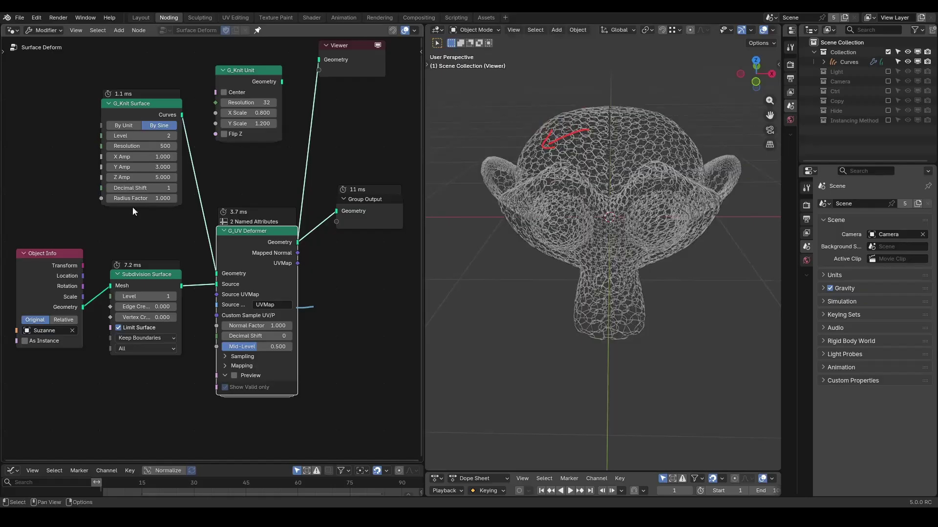
pyautogui.moveTo(142, 198); pyautogui.dragTo(178, 198)
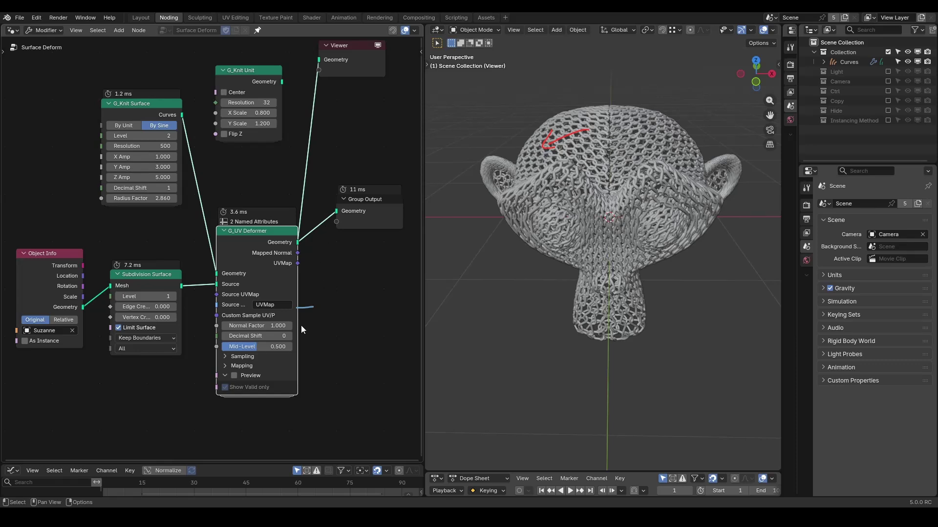
# Raise the deformer Normal Factor to 5.230 and the knit Radius Factor to 4.390.
pyautogui.press('d')
pyautogui.moveTo(307, 327); pyautogui.dragTo(313, 329)
pyautogui.moveTo(249, 326); pyautogui.dragTo(332, 326)
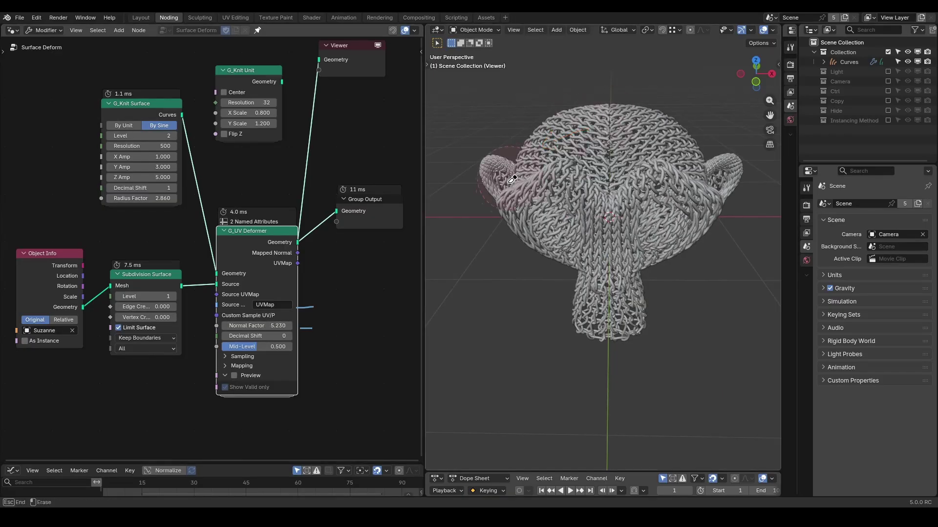
pyautogui.moveTo(596, 142); pyautogui.dragTo(578, 197, button='middle')
pyautogui.scroll(2, 579, 197)
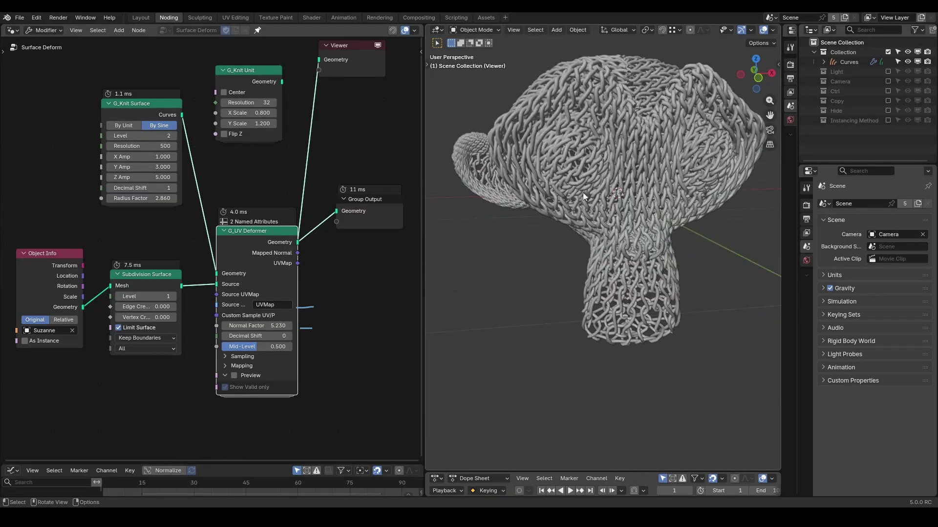
pyautogui.moveTo(152, 198); pyautogui.dragTo(185, 199)
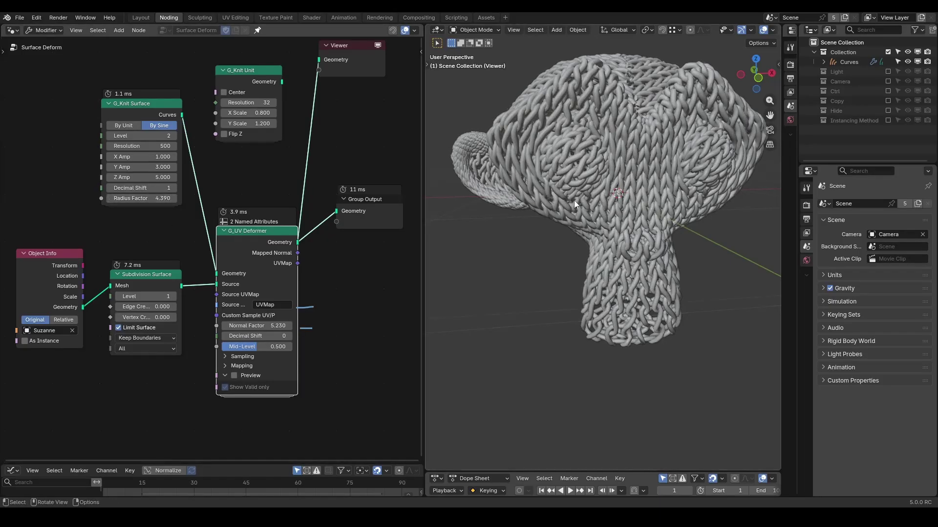
pyautogui.moveTo(574, 200)
pyautogui.mouseDown(button='middle')
pyautogui.moveTo(559, 199)
pyautogui.moveTo(567, 186)
pyautogui.mouseUp(button='middle')
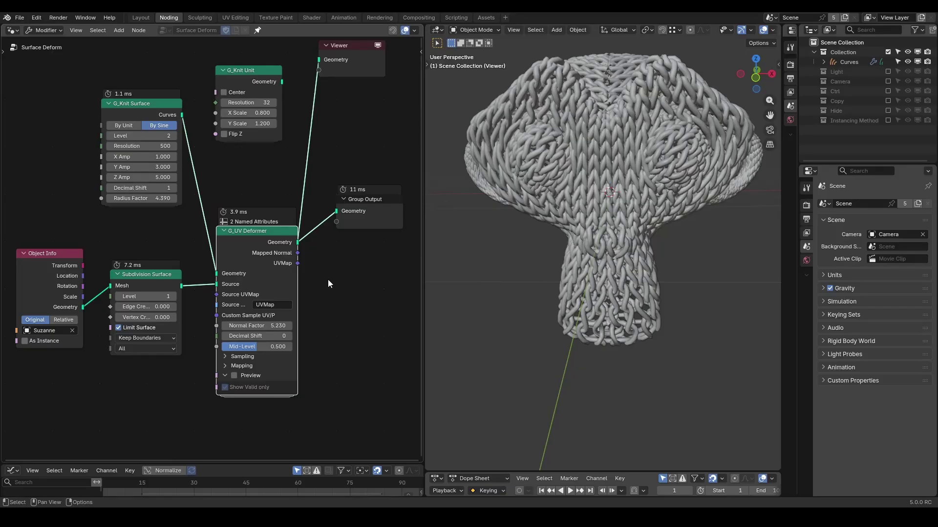
pyautogui.keyDown('ctrl'); pyautogui.keyDown('shift'); pyautogui.click(260, 82); pyautogui.keyUp('shift'); pyautogui.keyUp('ctrl')
pyautogui.moveTo(600, 185); pyautogui.dragTo(657, 201, button='middle')
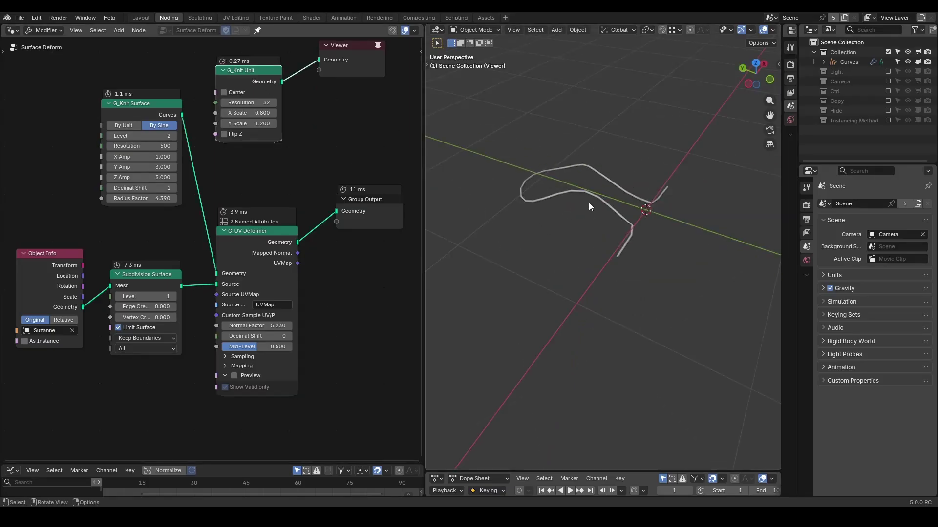
pyautogui.keyDown('ctrl'); pyautogui.keyDown('shift'); pyautogui.click(157, 110); pyautogui.keyUp('shift'); pyautogui.keyUp('ctrl')
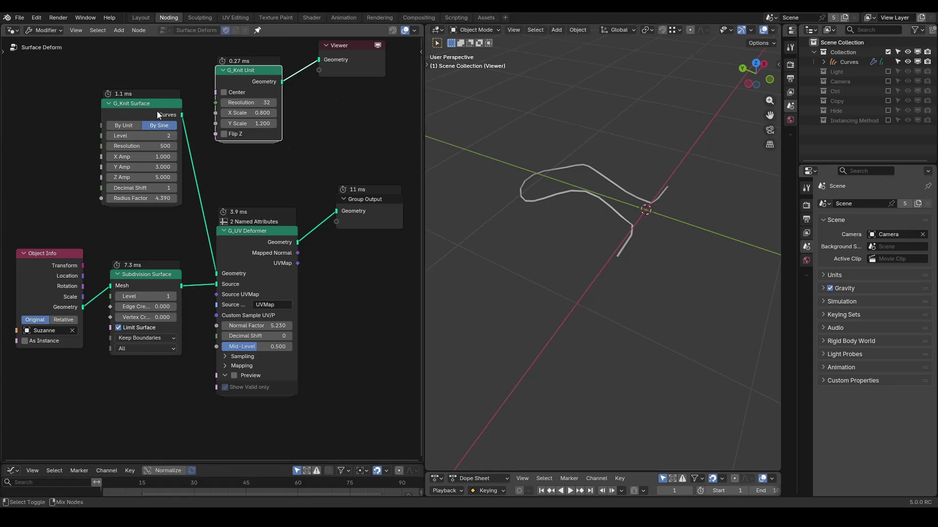
pyautogui.moveTo(670, 227); pyautogui.dragTo(525, 233, button='middle')
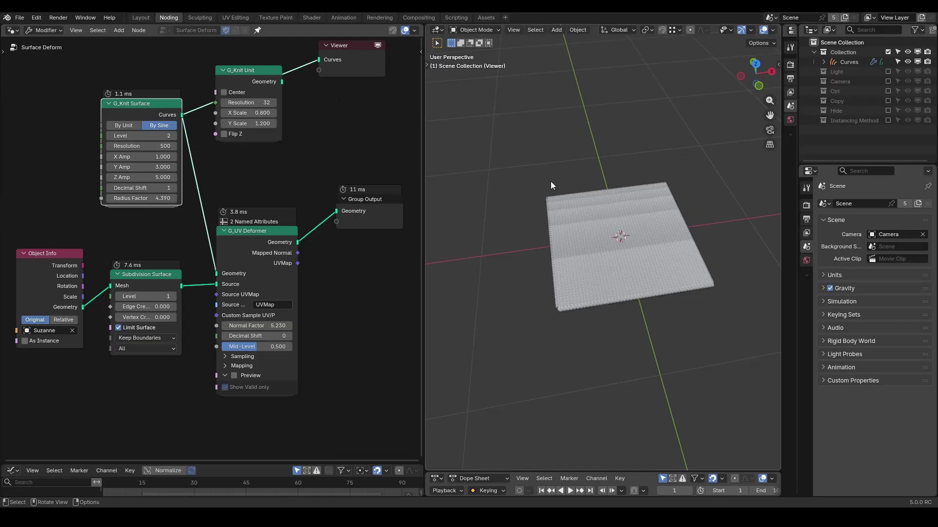
pyautogui.keyDown('ctrl'); pyautogui.keyDown('shift'); pyautogui.click(283, 236); pyautogui.keyUp('shift'); pyautogui.keyUp('ctrl')
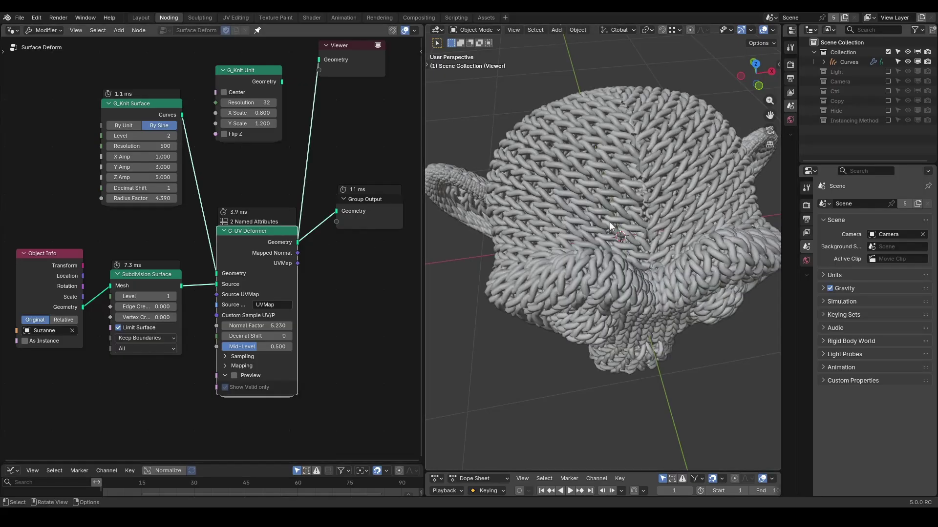
pyautogui.moveTo(575, 254)
pyautogui.mouseDown(button='middle')
pyautogui.moveTo(583, 287)
pyautogui.moveTo(573, 244)
pyautogui.mouseUp(button='middle')
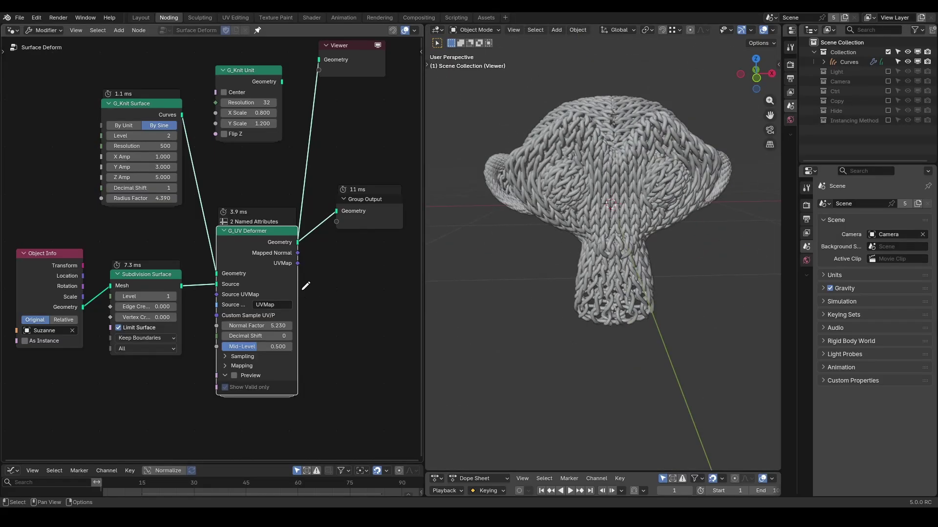
pyautogui.keyDown('ctrl'); pyautogui.moveTo(303, 289); pyautogui.dragTo(303, 315, button='right'); pyautogui.keyUp('ctrl')
pyautogui.keyDown('ctrl'); pyautogui.moveTo(197, 228); pyautogui.dragTo(214, 226, button='right'); pyautogui.keyUp('ctrl')
pyautogui.moveTo(215, 225); pyautogui.dragTo(209, 221)
pyautogui.moveTo(234, 221)
pyautogui.click(234, 375)
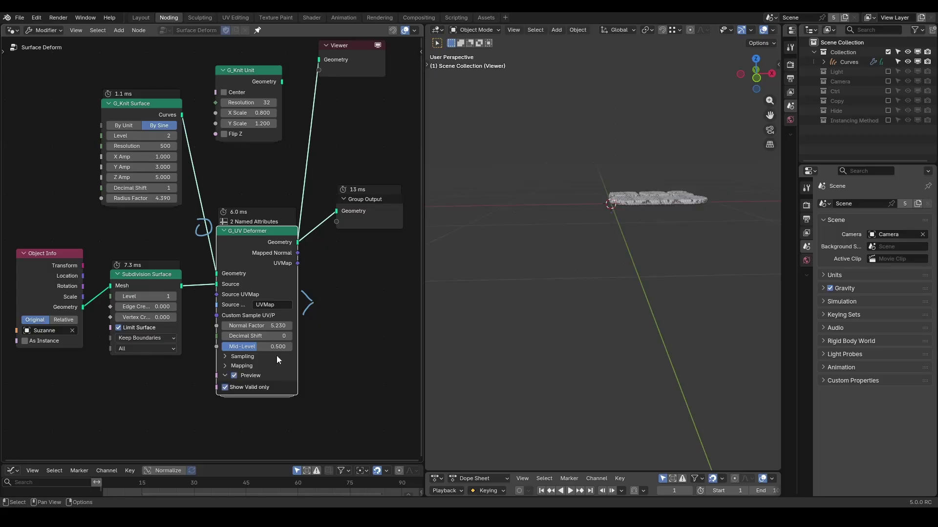
pyautogui.moveTo(606, 195); pyautogui.dragTo(622, 223, button='middle')
pyautogui.scroll(5, 622, 224)
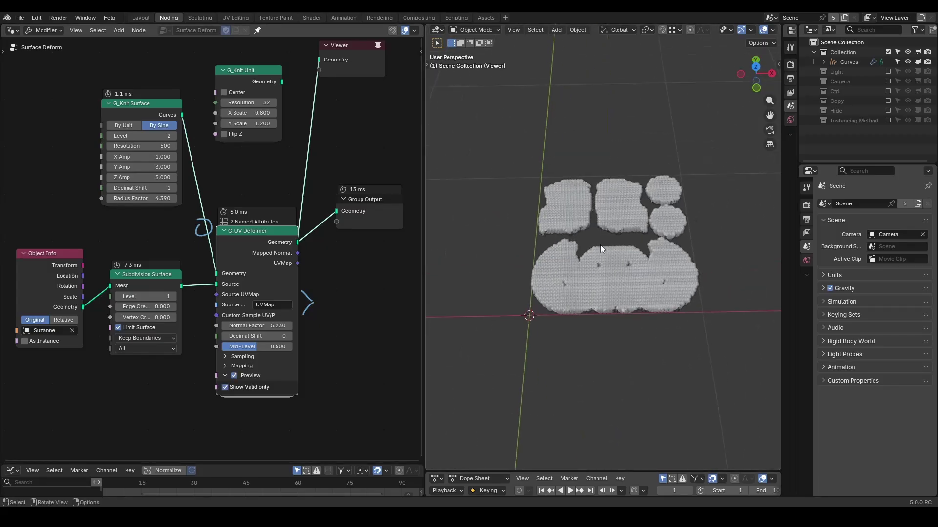
pyautogui.moveTo(542, 232); pyautogui.dragTo(575, 253)
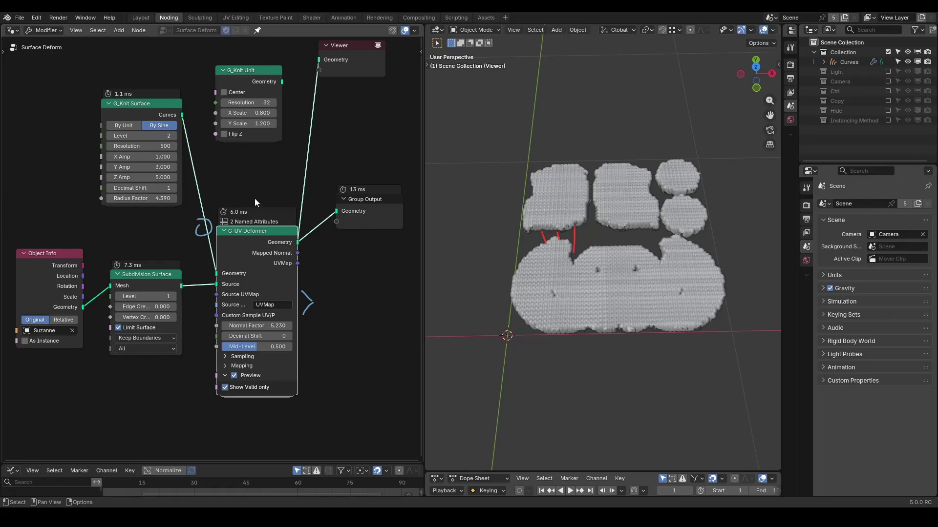
pyautogui.press('d')
pyautogui.moveTo(249, 195)
pyautogui.mouseDown()
pyautogui.moveTo(206, 194)
pyautogui.moveTo(214, 201)
pyautogui.mouseUp()
pyautogui.moveTo(276, 171)
pyautogui.mouseDown()
pyautogui.moveTo(313, 165)
pyautogui.moveTo(308, 181)
pyautogui.mouseUp()
pyautogui.click(232, 375)
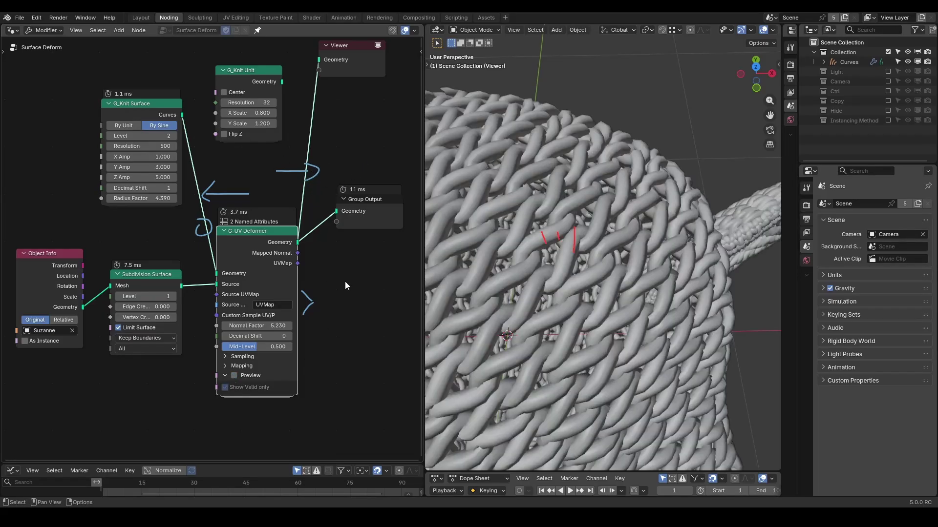
# Clear the notes, move Group Output aside and add a G_Directional Falloff node.
pyautogui.scroll(-7, 520, 239)
pyautogui.moveTo(520, 239); pyautogui.dragTo(609, 209, button='middle')
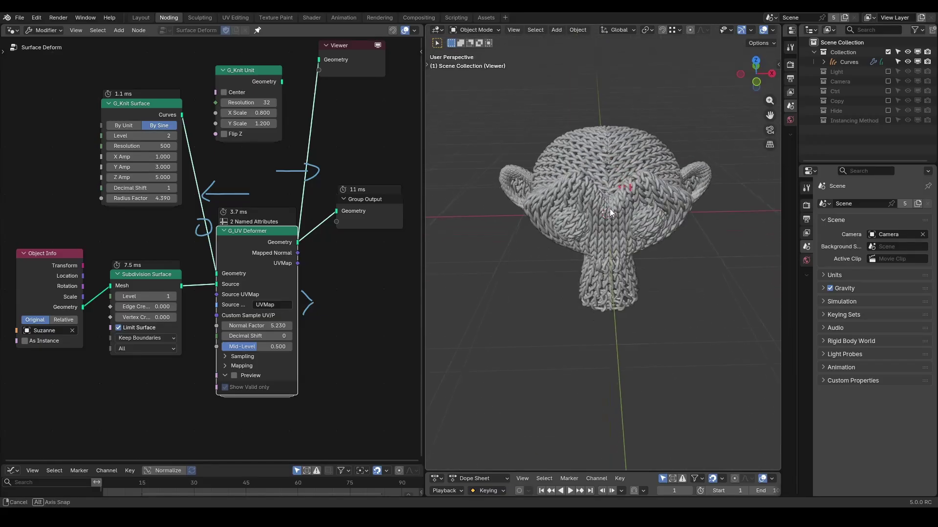
pyautogui.moveTo(609, 209); pyautogui.dragTo(588, 216, button='right')
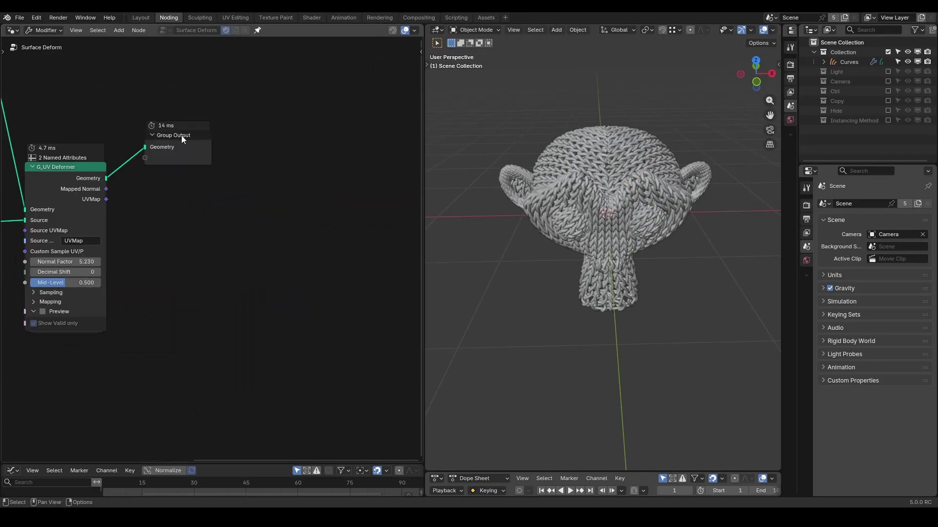
pyautogui.moveTo(181, 138); pyautogui.dragTo(366, 136)
pyautogui.hotkey('shift', 'a')
pyautogui.write('gd')
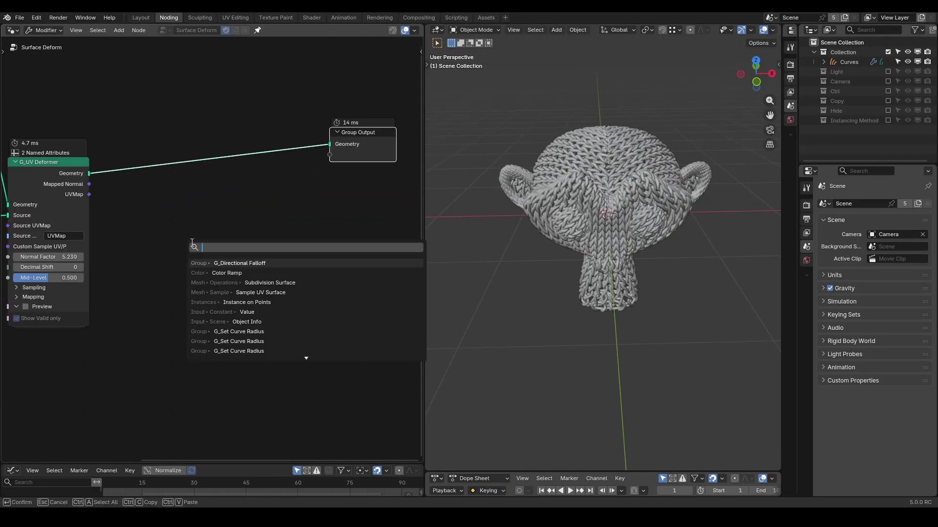
pyautogui.write('f')
pyautogui.press('Return')
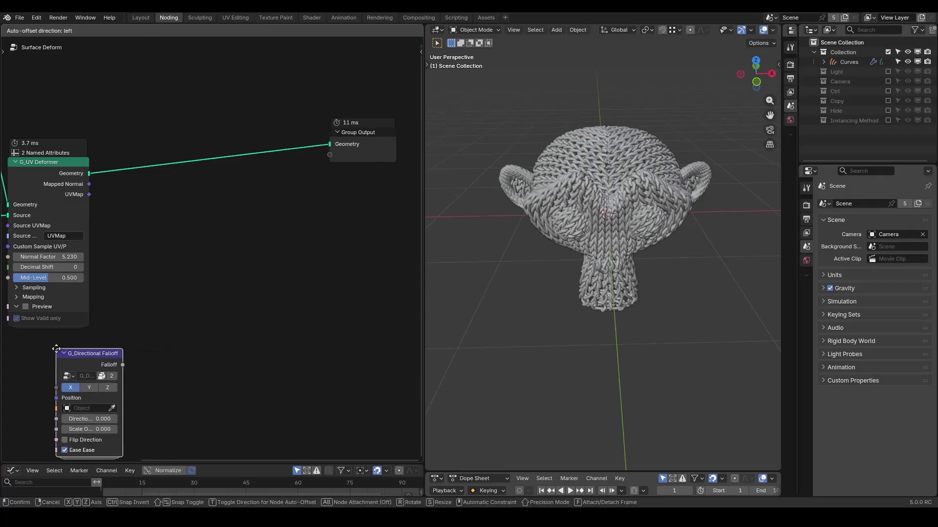
pyautogui.click(73, 329)
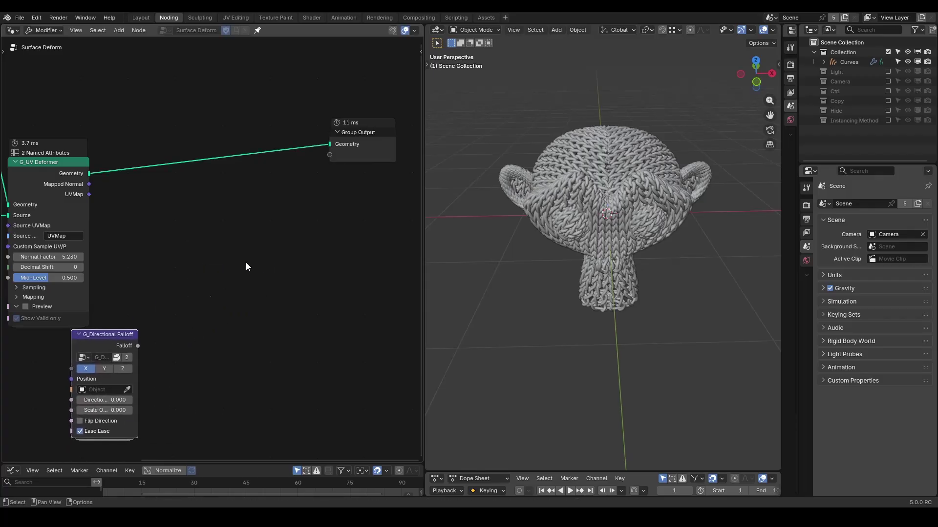
# Insert a G_Set Curve Radius node before the Group Output.
pyautogui.hotkey('shift', 'a')
pyautogui.write('gsetc')
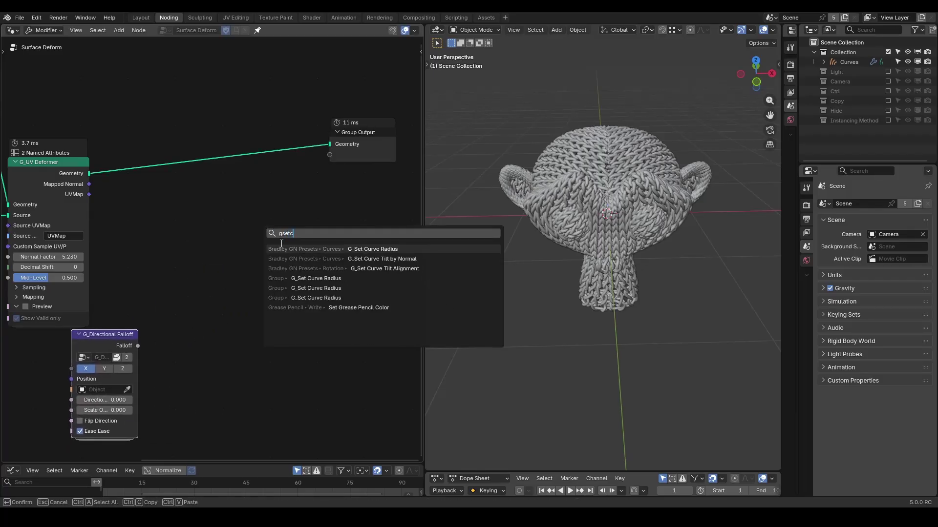
pyautogui.press('Return')
pyautogui.click(254, 151)
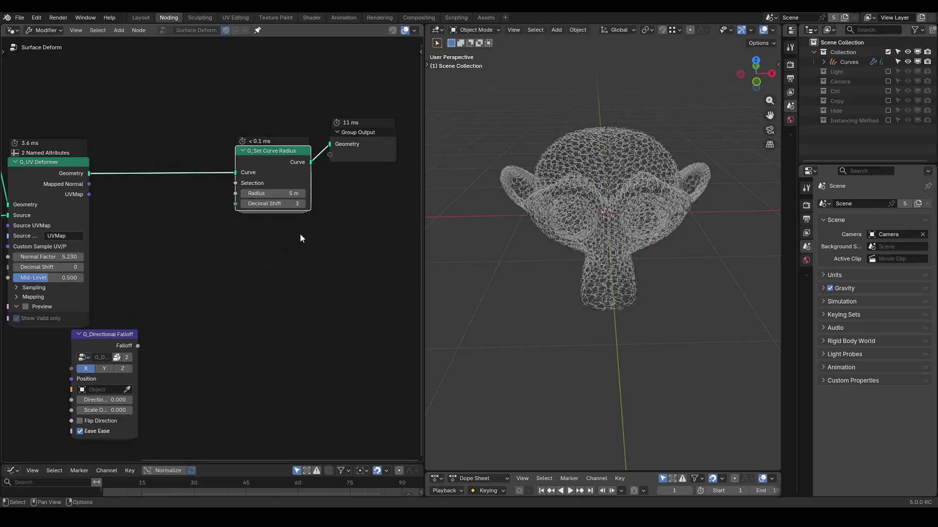
# Set the falloff object to the Controller empty, display it as Arrows, and drive the curve radius.
pyautogui.click(887, 91)
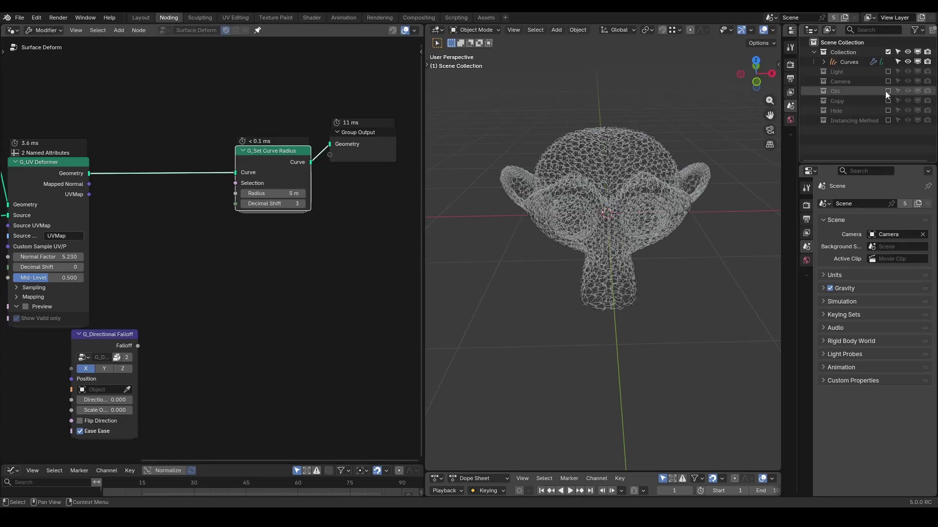
pyautogui.click(814, 91)
pyautogui.click(129, 391)
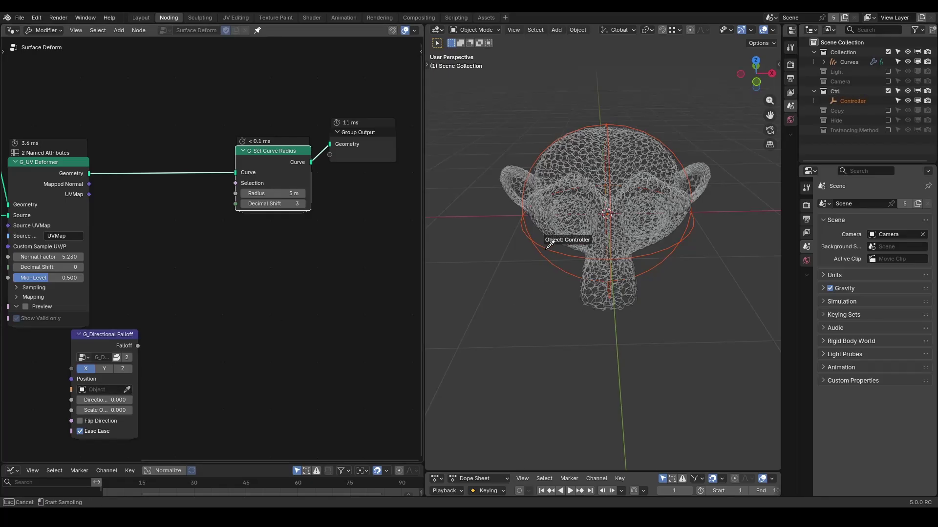
pyautogui.click(545, 248)
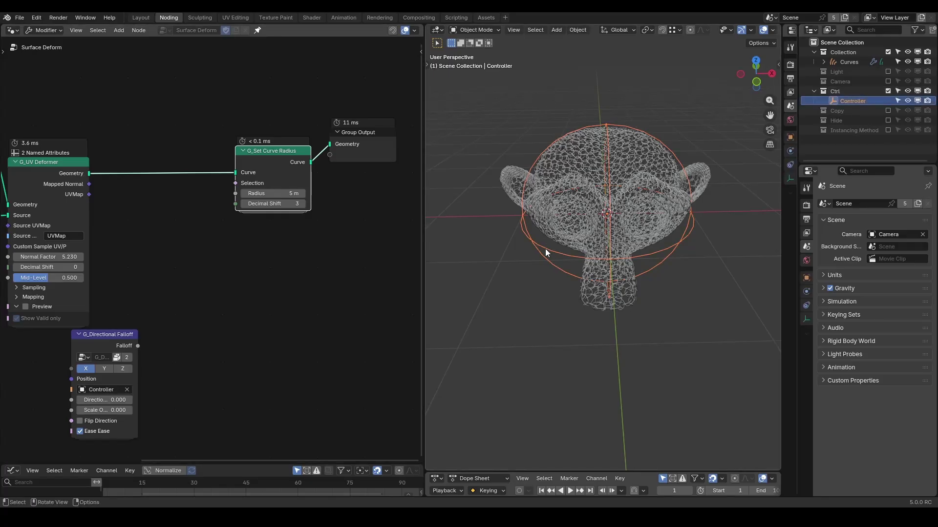
pyautogui.click(807, 319)
pyautogui.click(880, 219)
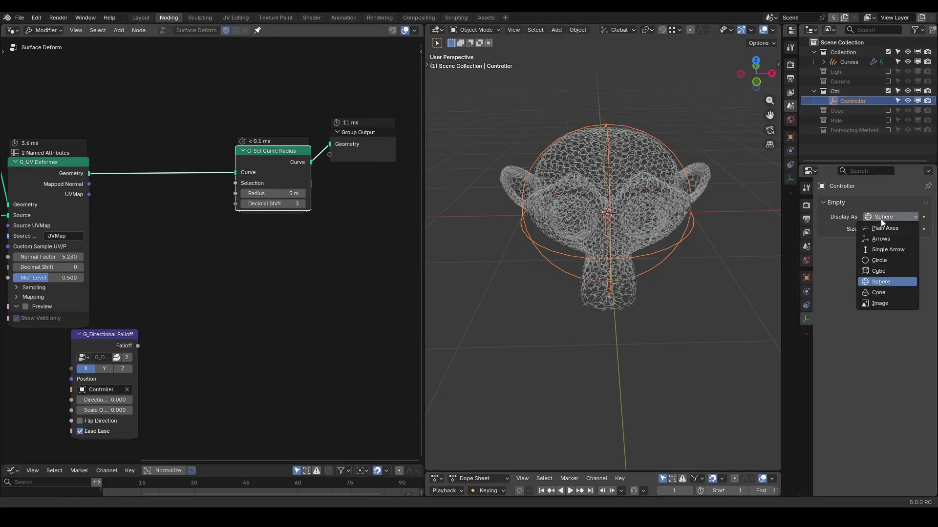
pyautogui.click(888, 238)
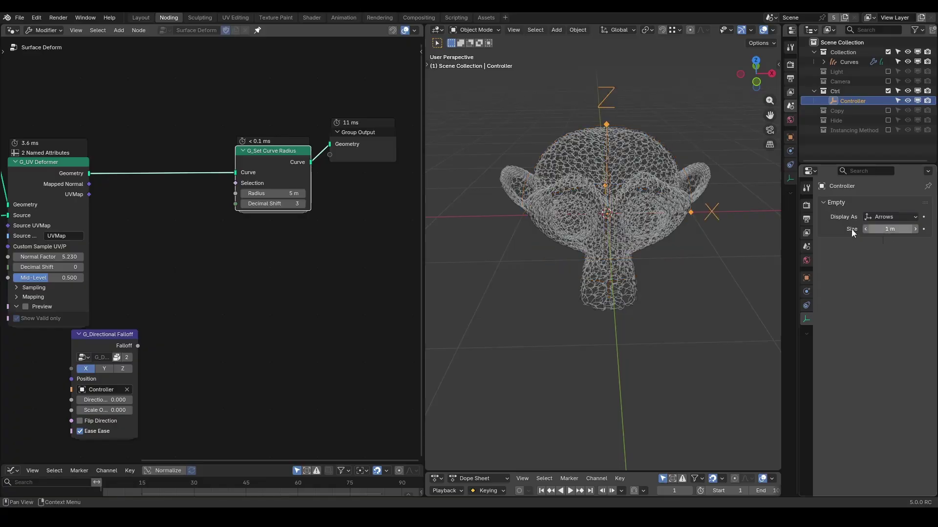
pyautogui.moveTo(138, 345); pyautogui.dragTo(235, 193)
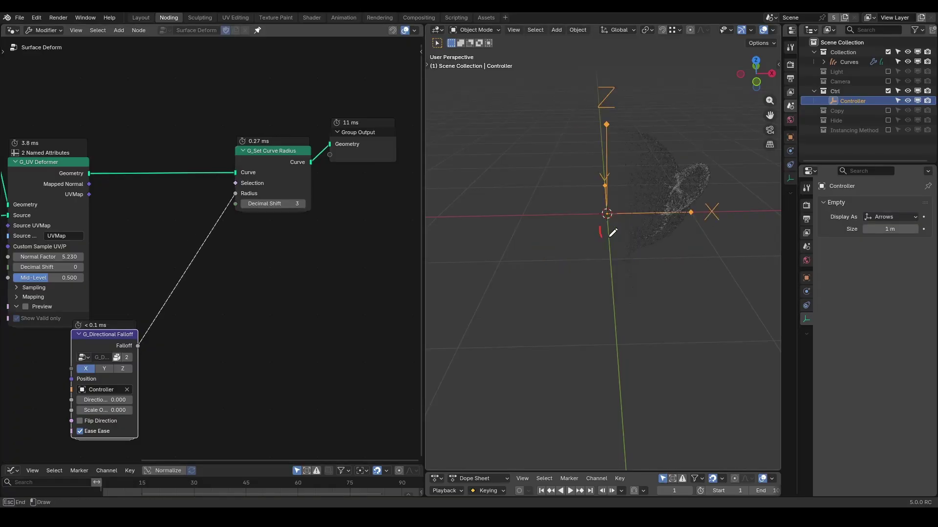
# Insert G_Remap 0-1 into the falloff-to-radius link with To Max 15.
pyautogui.moveTo(600, 226); pyautogui.dragTo(612, 226)
pyautogui.moveTo(709, 233); pyautogui.dragTo(713, 270)
pyautogui.hotkey('shift', 'a')
pyautogui.write('remap')
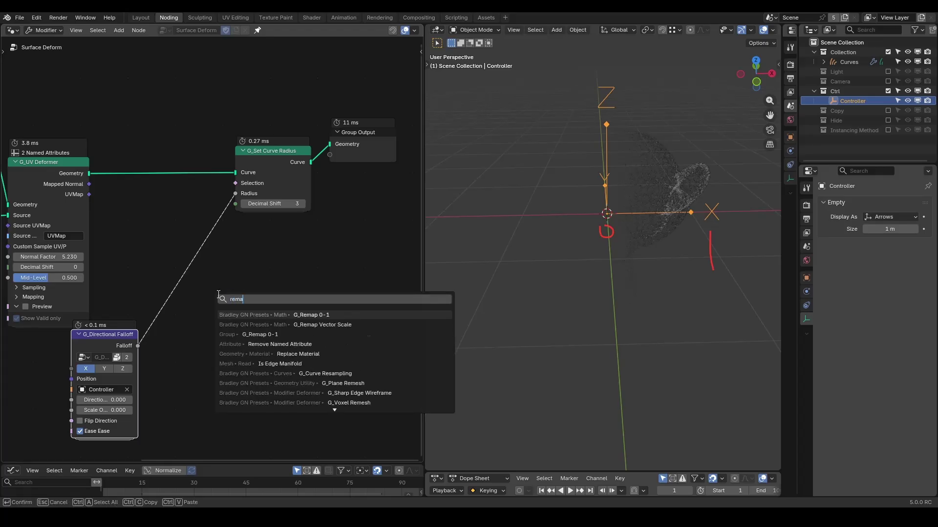
pyautogui.press('Return')
pyautogui.click(161, 247)
pyautogui.click(183, 322)
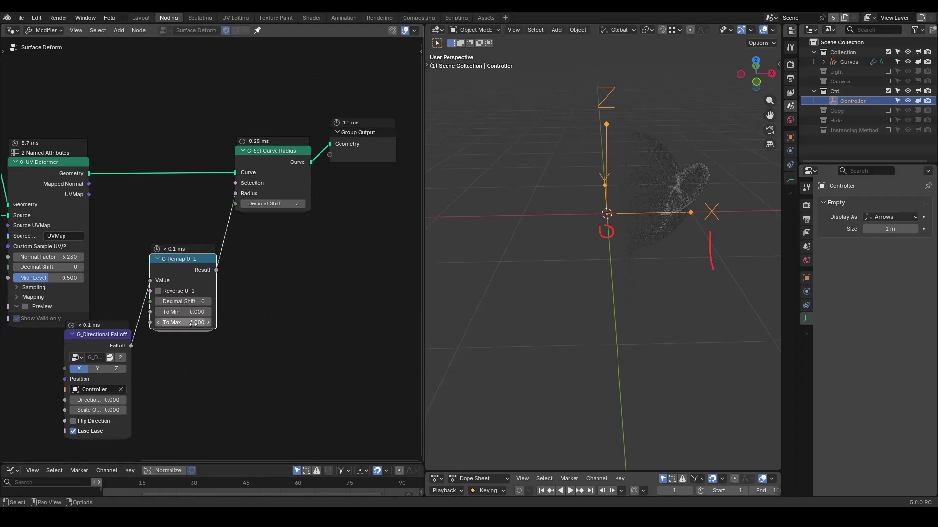
pyautogui.write('15')
pyautogui.press('Return')
# Add a Color Ramp before the remap and move its white stop near the start.
pyautogui.scroll(-4, 274, 341)
pyautogui.hscroll(-3, 273, 341)
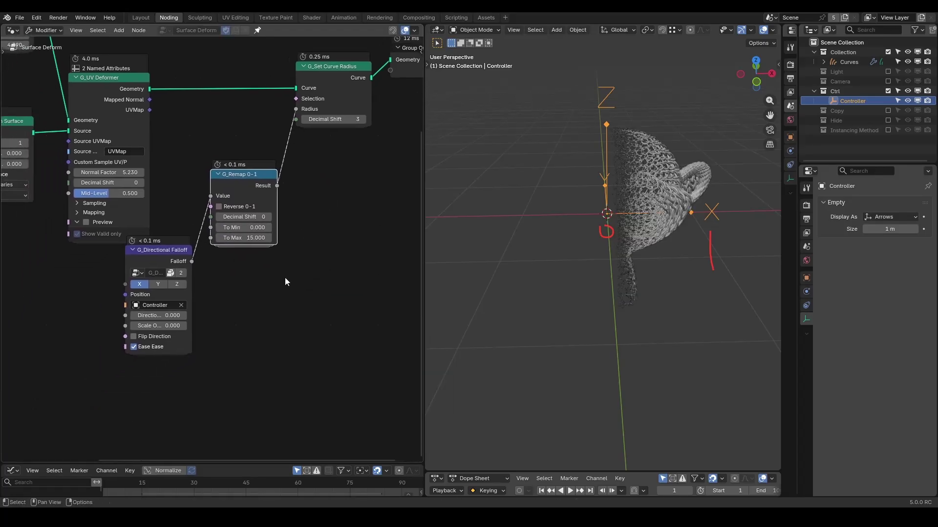
pyautogui.hotkey('shift', 'a')
pyautogui.write('color ramp')
pyautogui.press('Return')
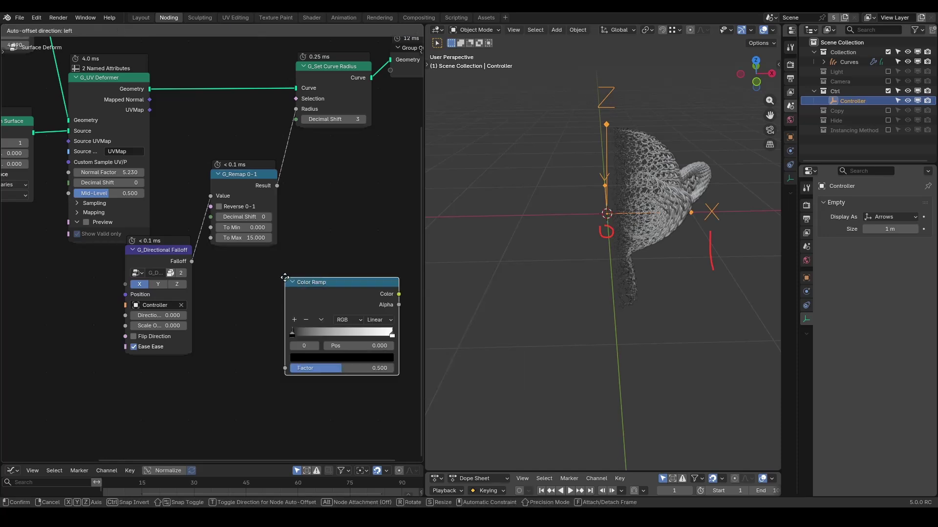
pyautogui.click(197, 254)
pyautogui.hscroll(-3, 198, 254)
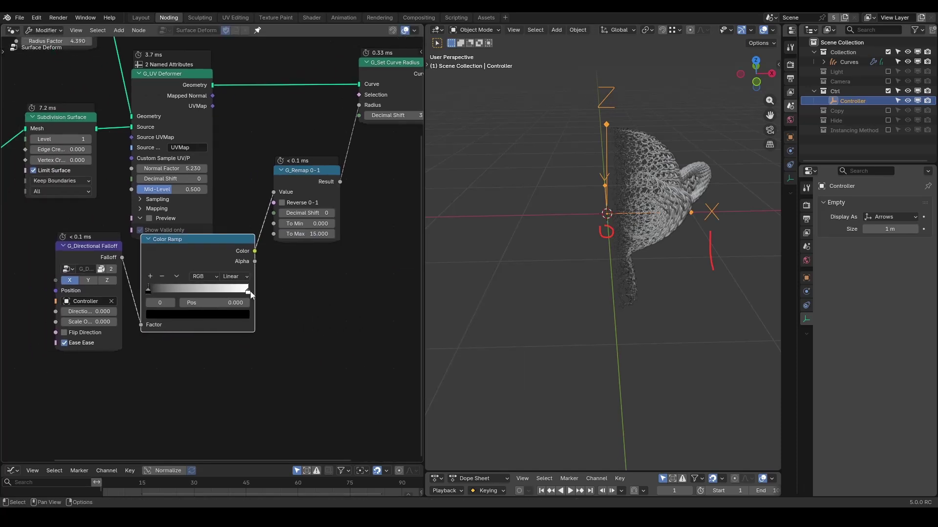
pyautogui.moveTo(249, 293); pyautogui.dragTo(151, 293)
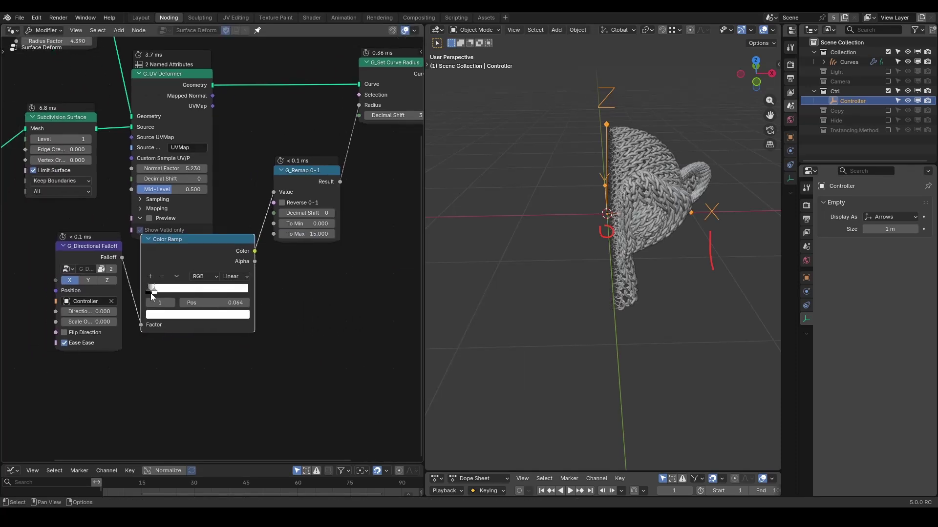
# Slide the Controller empty along X to shift the knit reveal edge.
pyautogui.moveTo(584, 227)
pyautogui.mouseDown(button='right')
pyautogui.moveTo(726, 242)
pyautogui.moveTo(728, 255)
pyautogui.mouseUp(button='right')
pyautogui.press('g')
pyautogui.press('x')
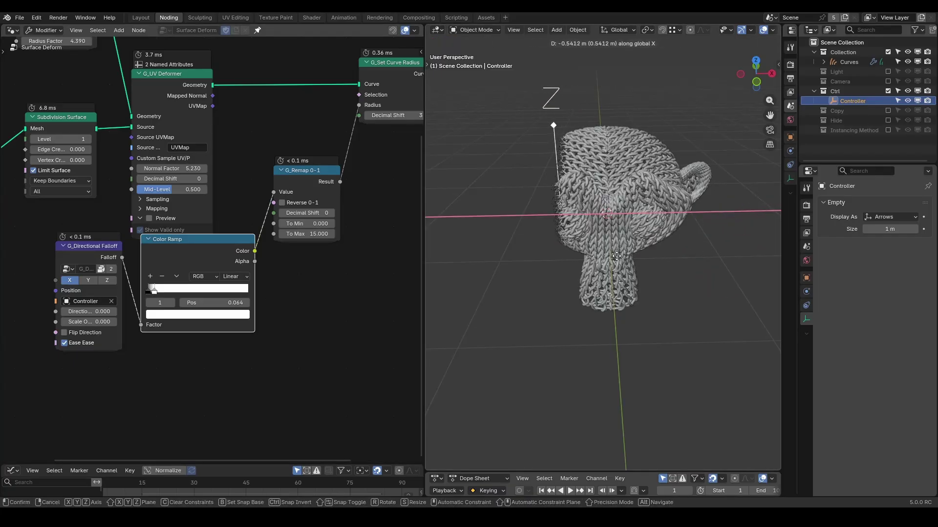
pyautogui.click(644, 252)
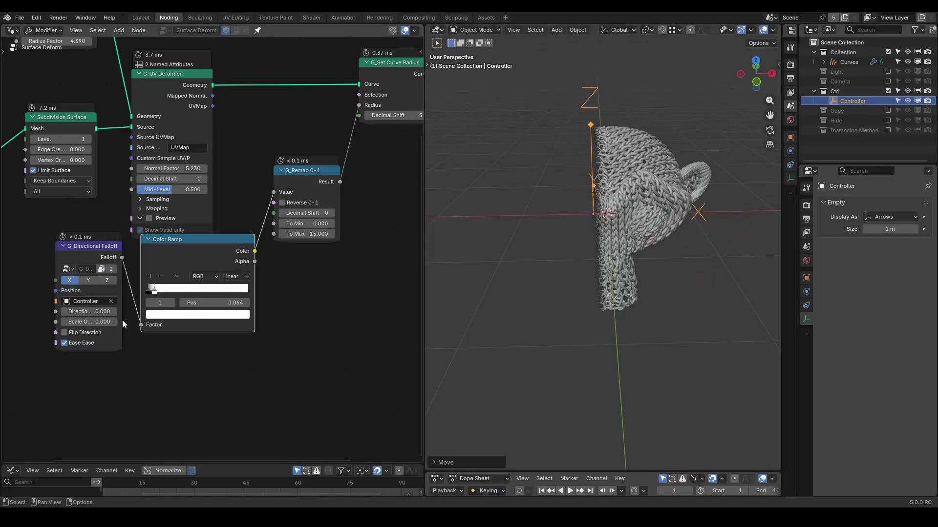
pyautogui.moveTo(137, 317); pyautogui.dragTo(259, 283, button='middle')
pyautogui.hotkey('shift', 'a')
# Feed G_Vector Noise (Freq 5, Fac about 0.417) into the falloff's Position.
pyautogui.write('vector noise')
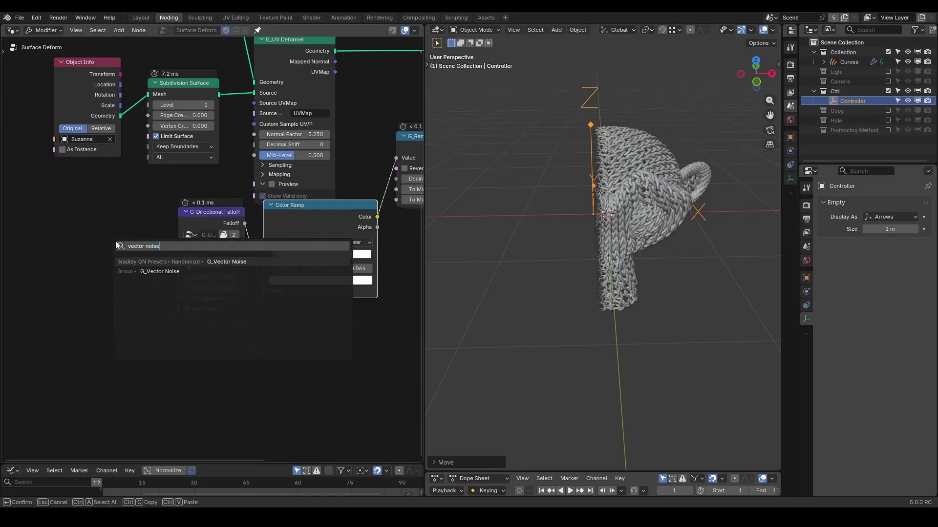
pyautogui.press('Return')
pyautogui.click(108, 207)
pyautogui.moveTo(158, 223); pyautogui.dragTo(177, 258)
pyautogui.doubleClick(129, 273)
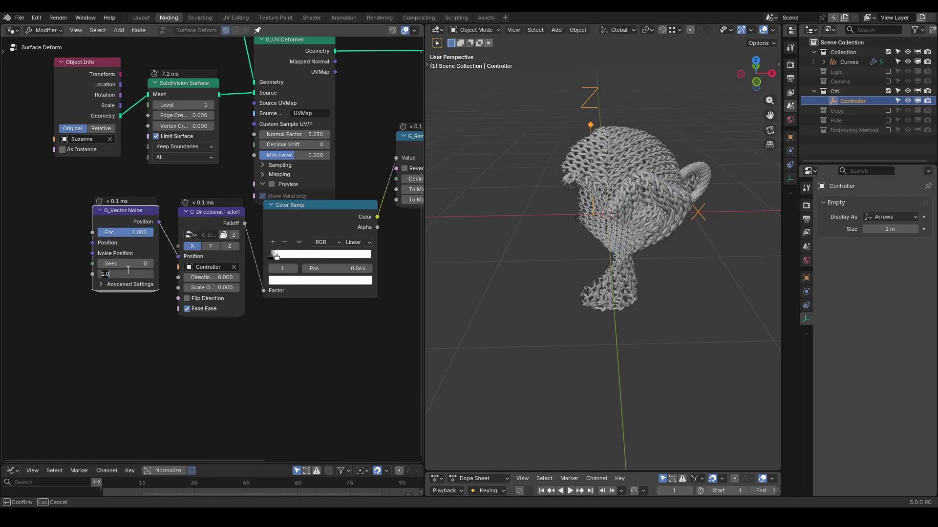
pyautogui.write('5')
pyautogui.press('Return')
pyautogui.moveTo(128, 233); pyautogui.dragTo(97, 232)
# Move the Controller empty along X to check the roughened edge.
pyautogui.moveTo(605, 200); pyautogui.dragTo(601, 223, button='middle')
pyautogui.press('g')
pyautogui.press('x')
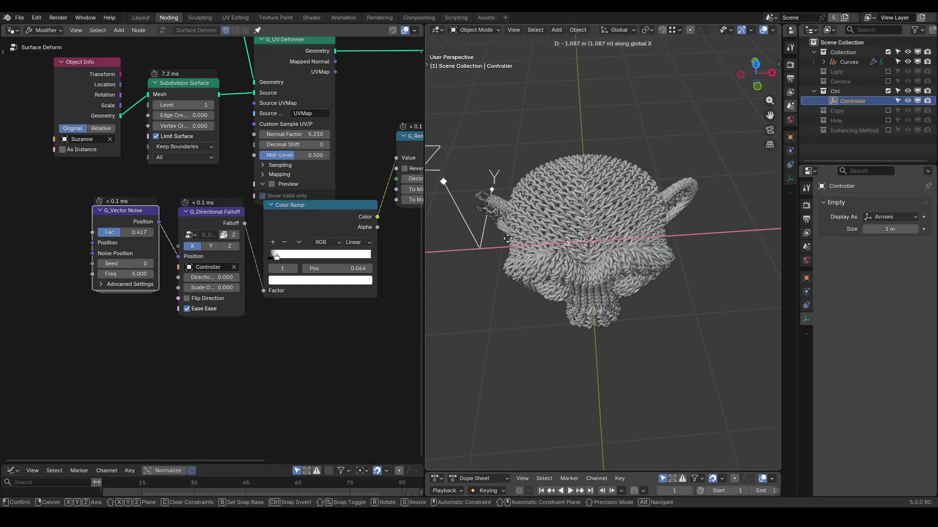
pyautogui.click(613, 275)
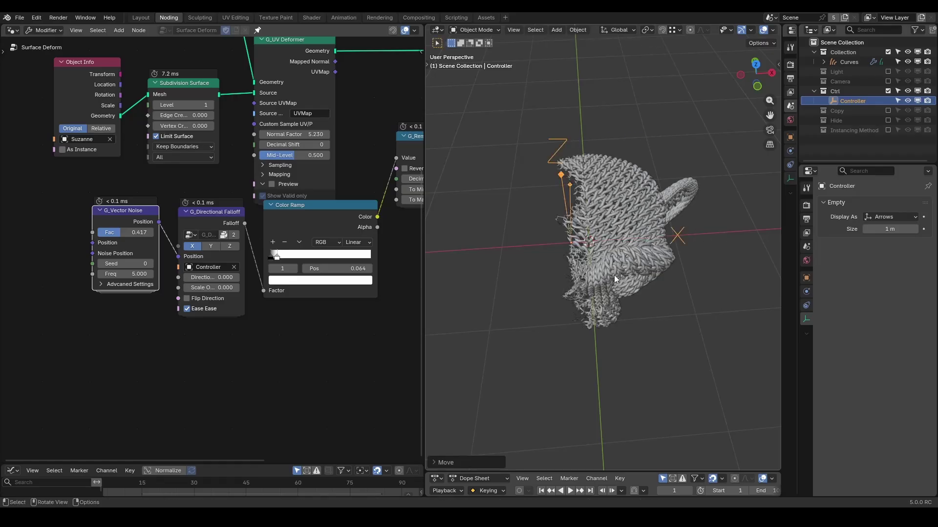
pyautogui.scroll(-1, 385, 295)
pyautogui.moveTo(385, 295); pyautogui.dragTo(247, 347, button='middle')
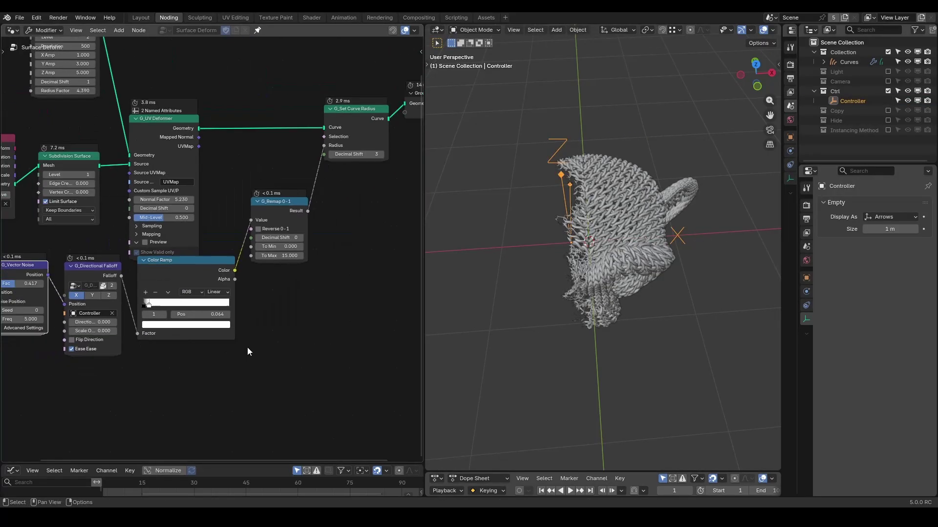
# Add Set Position after the curve radius with G_Noise 3D Color driving its Offset.
pyautogui.hotkey('shift', 'a')
pyautogui.write('s')
pyautogui.press('Return')
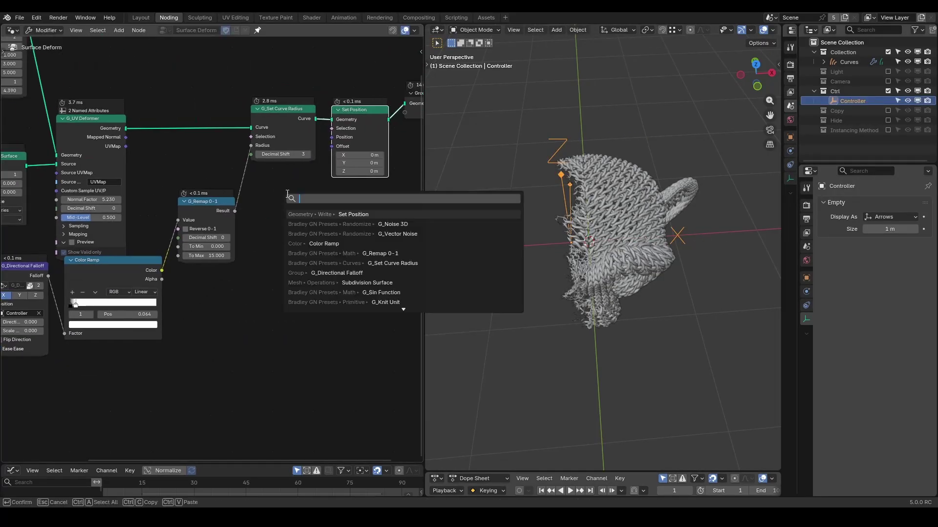
pyautogui.write('noise')
pyautogui.press('Return')
pyautogui.click(262, 256)
pyautogui.moveTo(306, 272); pyautogui.dragTo(335, 154)
pyautogui.click(285, 300)
# Set the G_Noise 3D Freq to 5 and Scale to 1.500.
pyautogui.write('5')
pyautogui.press('Return')
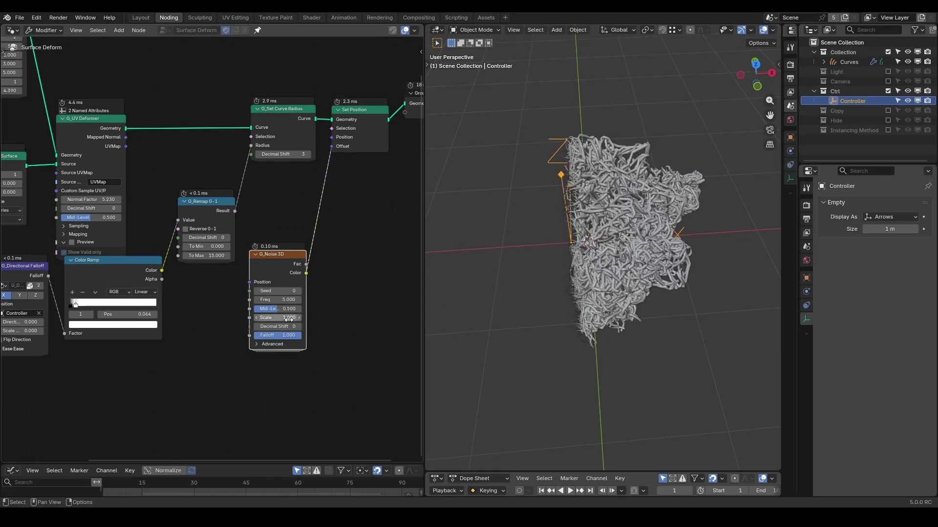
pyautogui.moveTo(288, 318)
pyautogui.mouseDown()
pyautogui.moveTo(310, 318)
pyautogui.moveTo(298, 319)
pyautogui.mouseUp()
pyautogui.moveTo(227, 338); pyautogui.dragTo(290, 309, button='middle')
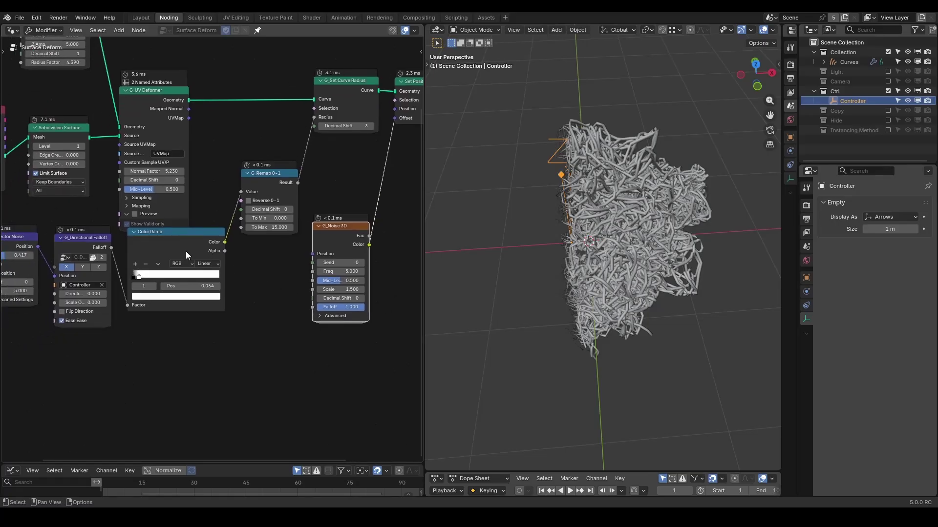
pyautogui.click(186, 246)
# Duplicate the Color Ramp, shift its stops, and connect its Color to G_Noise 3D Falloff.
pyautogui.hotkey('shift', 'd')
pyautogui.click(194, 335)
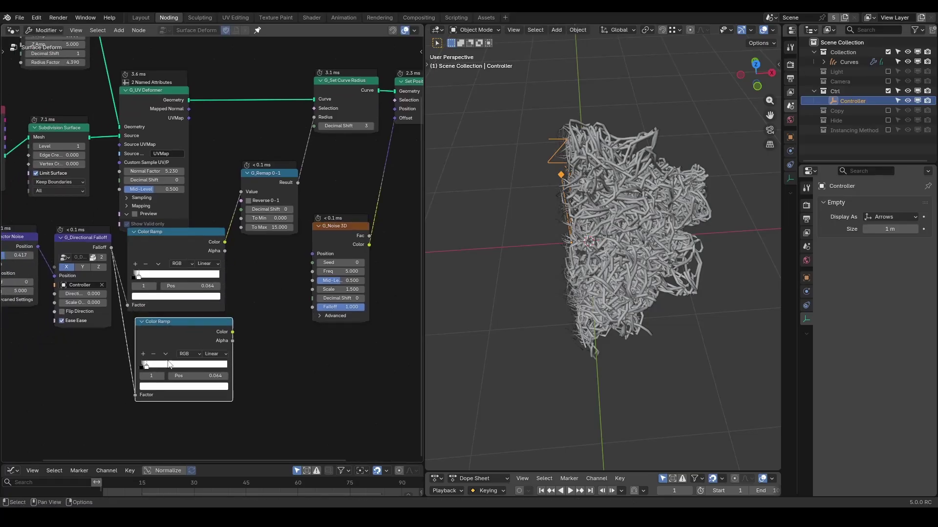
pyautogui.moveTo(141, 366); pyautogui.dragTo(160, 364)
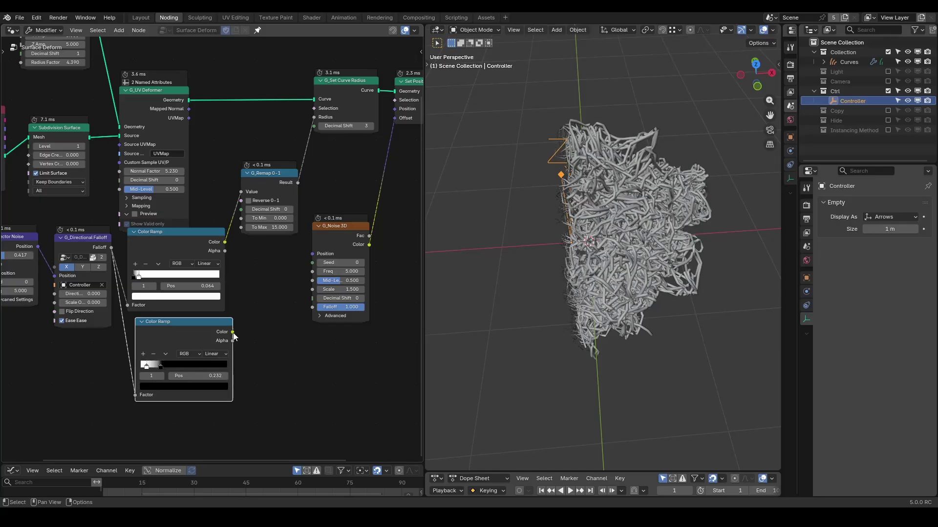
pyautogui.moveTo(233, 332); pyautogui.dragTo(306, 305)
pyautogui.moveTo(569, 293); pyautogui.dragTo(598, 293, button='middle')
pyautogui.moveTo(146, 366); pyautogui.dragTo(177, 362)
# Move the Controller along X to check the tangled edge, then select Subdivision Surface.
pyautogui.press('g')
pyautogui.press('x')
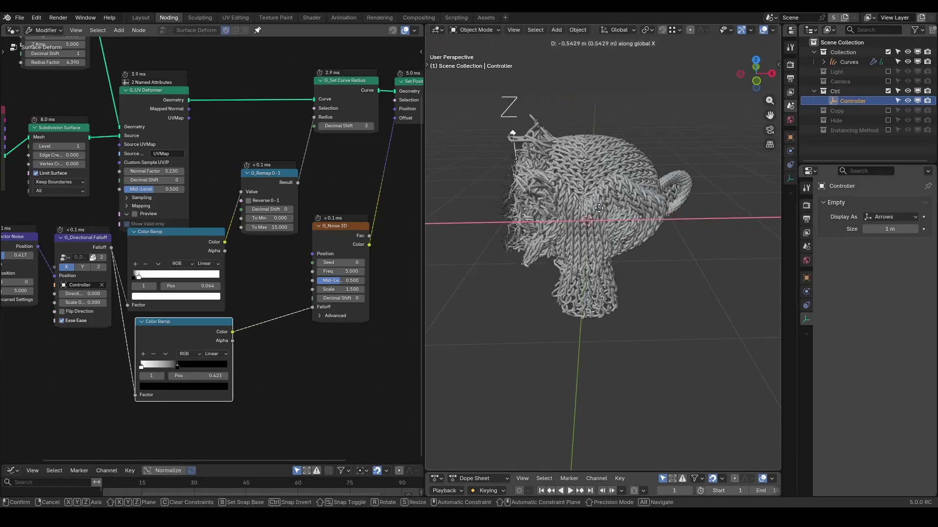
pyautogui.click(623, 232)
pyautogui.moveTo(623, 232); pyautogui.dragTo(592, 205, button='middle')
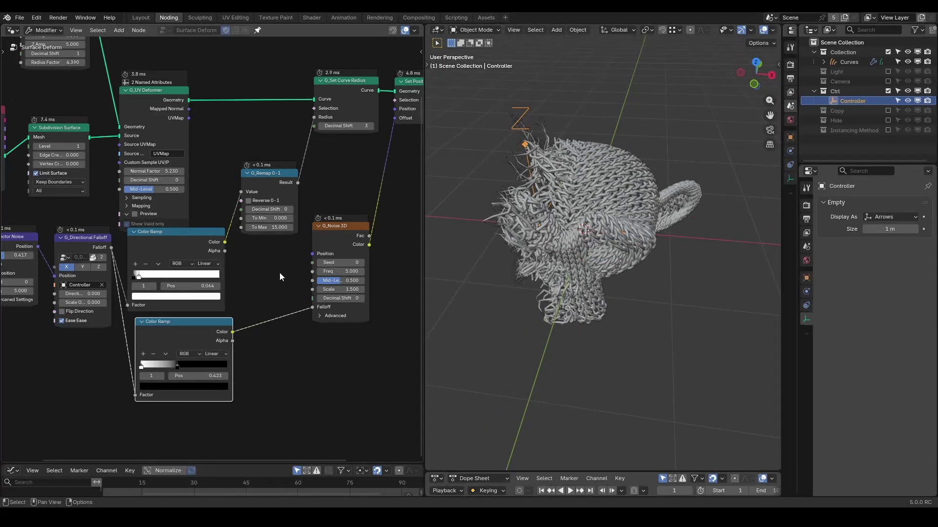
pyautogui.scroll(-4, 280, 272)
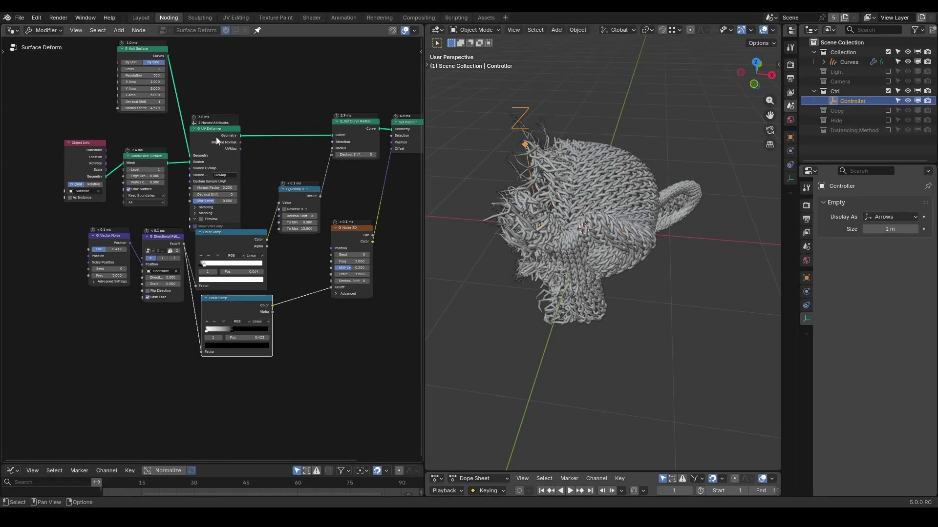
pyautogui.click(166, 169)
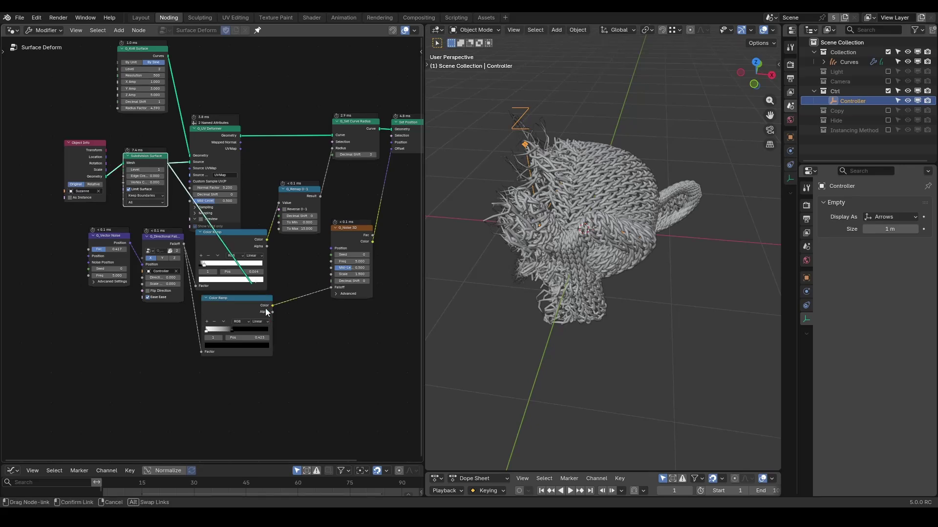
pyautogui.hotkey('shift', 'a')
# Add a G_Hair on Geometry node and select the resulting hair Curves object.
pyautogui.write('hair on geom')
pyautogui.press('Return')
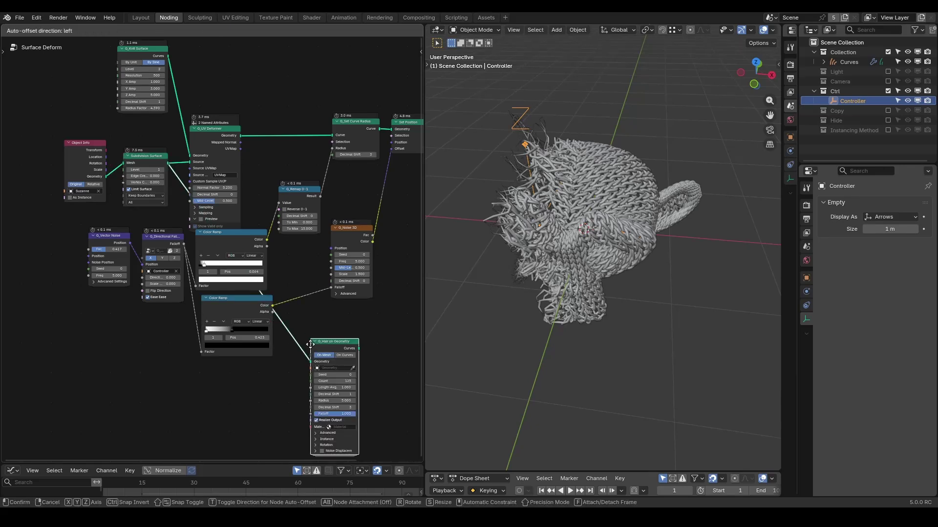
pyautogui.click(311, 342)
pyautogui.scroll(2, 361, 342)
pyautogui.click(576, 229)
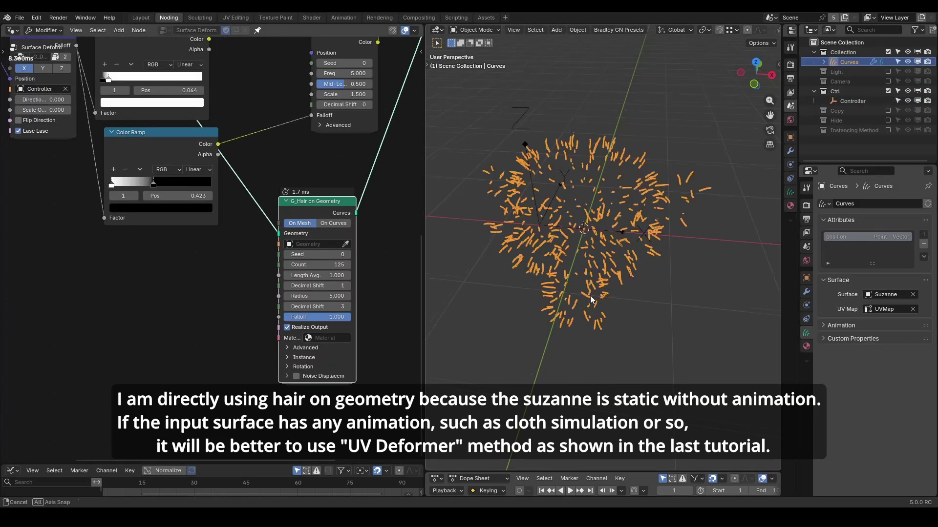
pyautogui.moveTo(579, 244)
pyautogui.mouseDown(button='middle')
pyautogui.moveTo(585, 274)
pyautogui.moveTo(593, 236)
pyautogui.mouseUp(button='middle')
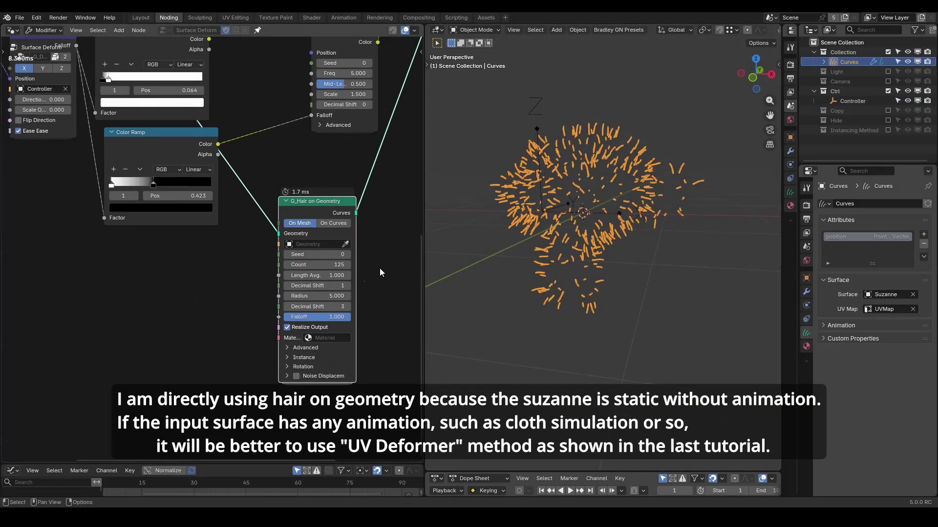
# Set hair Count to 888, Extra XY Rot 3.2, Length Avg. 2.3, and enable Surface Cling.
pyautogui.moveTo(317, 265); pyautogui.dragTo(403, 264)
pyautogui.click(311, 367)
pyautogui.moveTo(342, 389); pyautogui.dragTo(387, 389)
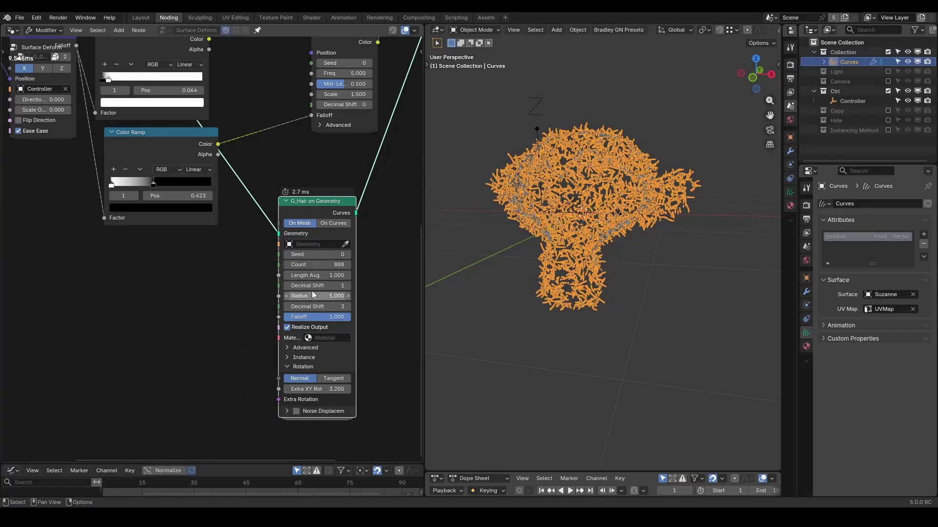
pyautogui.moveTo(317, 275); pyautogui.dragTo(337, 275)
pyautogui.click(299, 348)
pyautogui.click(292, 372)
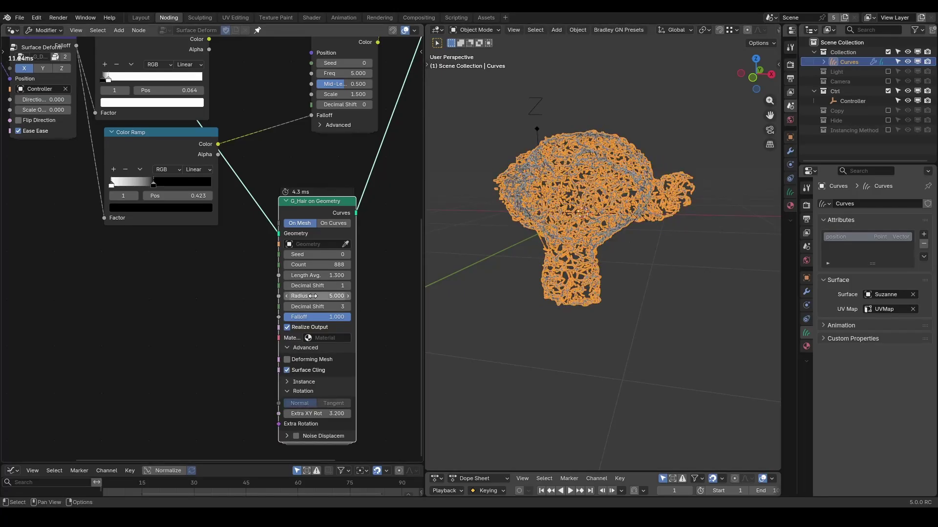
pyautogui.moveTo(317, 276); pyautogui.dragTo(347, 276)
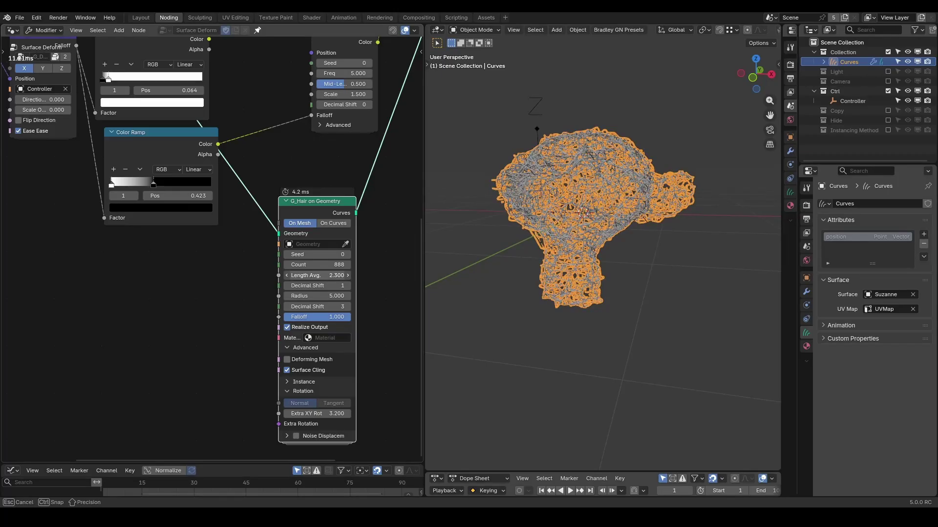
pyautogui.moveTo(346, 276); pyautogui.dragTo(347, 275)
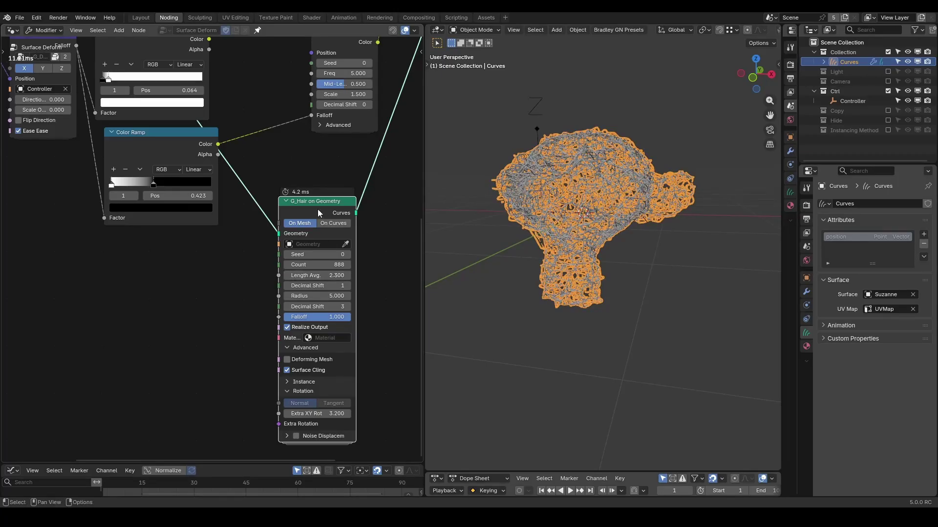
# Feed the first Color Ramp into the G_Hair on Geometry Falloff input.
pyautogui.moveTo(288, 213); pyautogui.dragTo(328, 205)
pyautogui.scroll(-1, 303, 213)
pyautogui.moveTo(285, 202); pyautogui.dragTo(280, 254, button='middle')
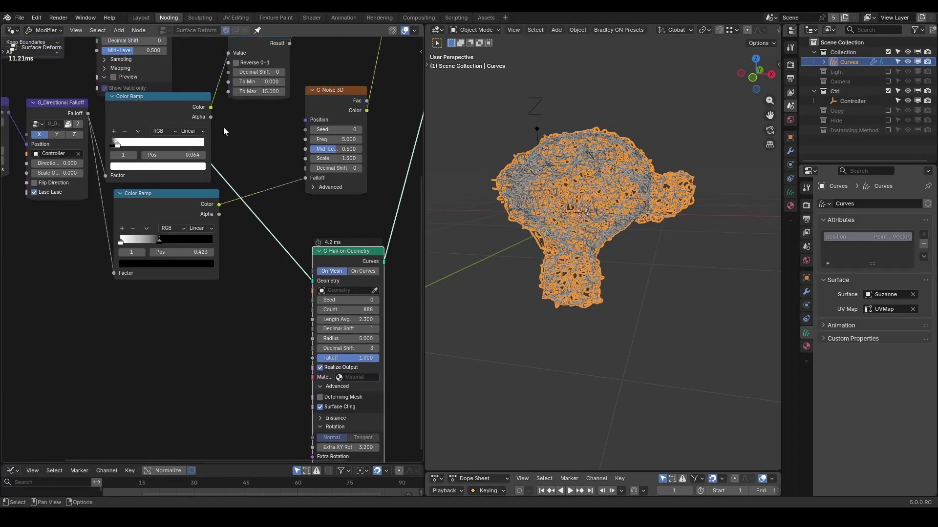
pyautogui.moveTo(211, 112); pyautogui.dragTo(313, 358)
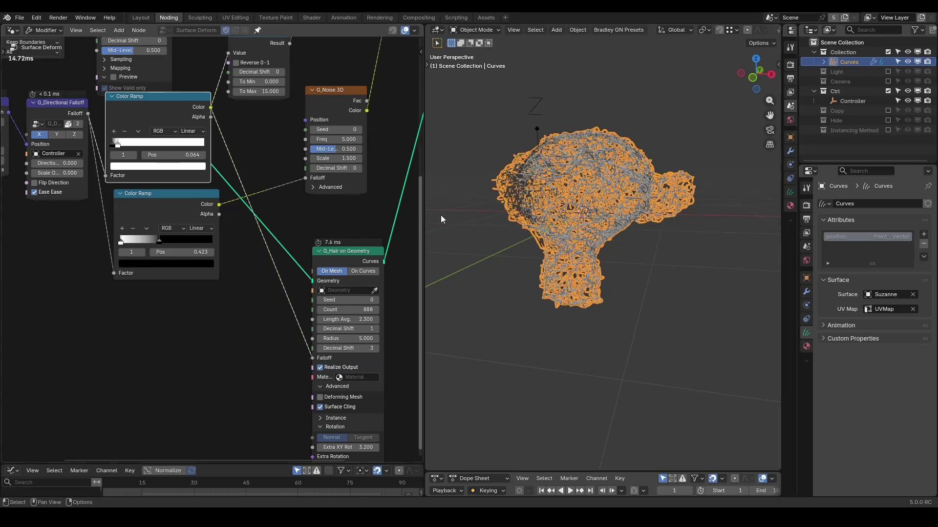
# Slide the Controller empty along the X axis and move Group Output further right.
pyautogui.click(537, 129)
pyautogui.moveTo(549, 248); pyautogui.dragTo(563, 247, button='middle')
pyautogui.press('g')
pyautogui.press('x')
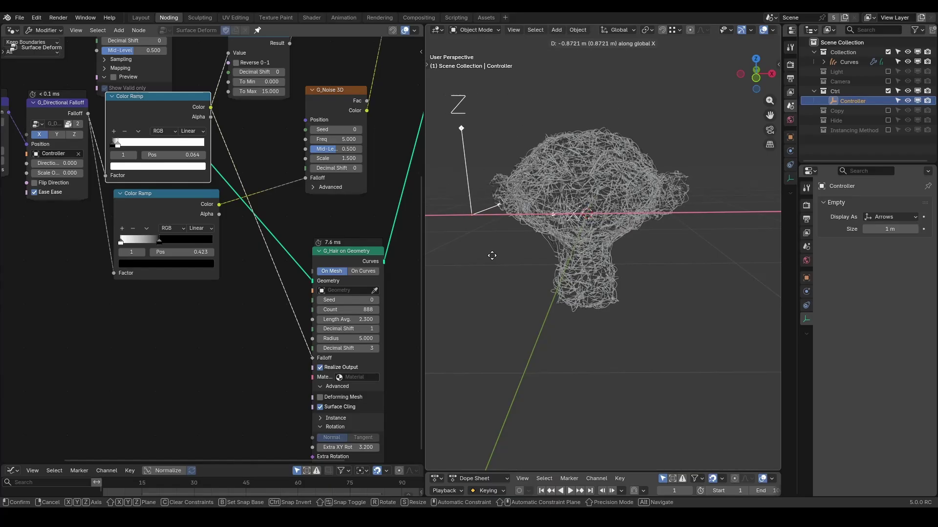
pyautogui.click(511, 265)
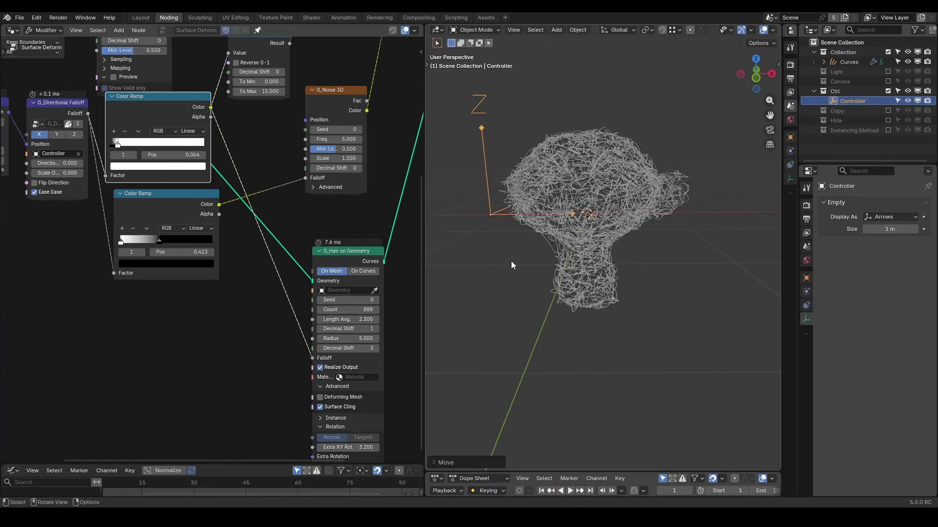
pyautogui.scroll(-6, 391, 198)
pyautogui.moveTo(393, 120); pyautogui.dragTo(312, 180, button='middle')
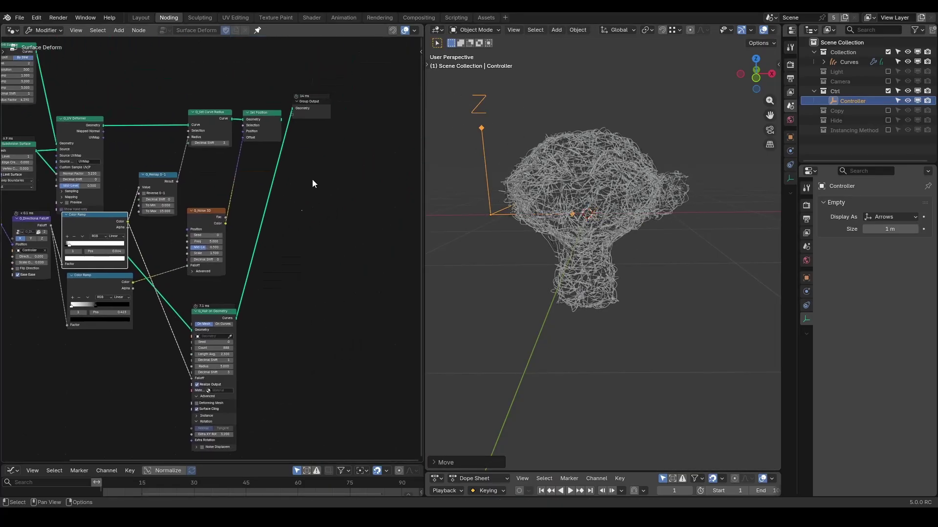
pyautogui.moveTo(329, 112); pyautogui.dragTo(408, 135)
# Combine Set Position and the hair curves in a Join Geometry node feeding Group Output.
pyautogui.moveTo(281, 120); pyautogui.dragTo(317, 117)
pyautogui.write('join')
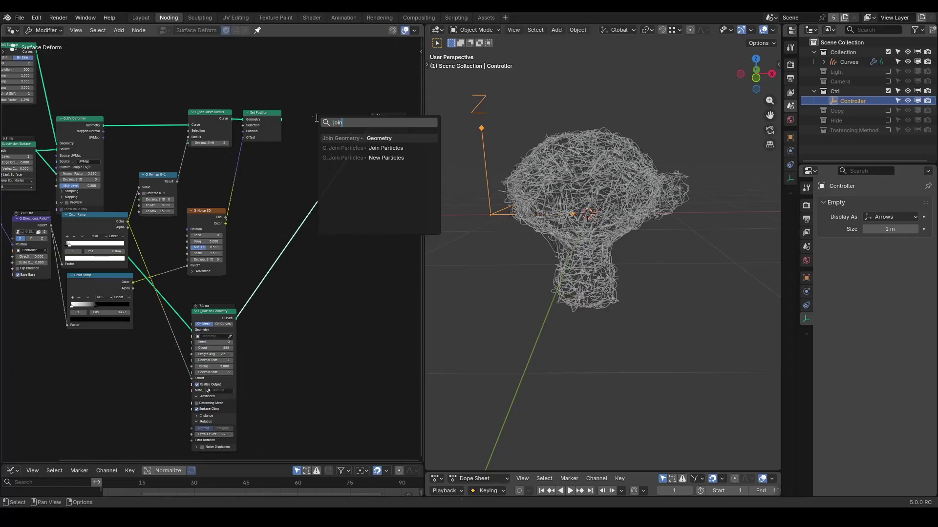
pyautogui.press('Return')
pyautogui.click(317, 118)
pyautogui.moveTo(236, 318); pyautogui.dragTo(316, 121)
pyautogui.moveTo(355, 122); pyautogui.dragTo(369, 128)
# Slide the Controller empty along the X axis again and inspect the yarn.
pyautogui.keyDown('shift'); pyautogui.moveTo(537, 193); pyautogui.dragTo(574, 194, button='middle'); pyautogui.keyUp('shift')
pyautogui.press('g')
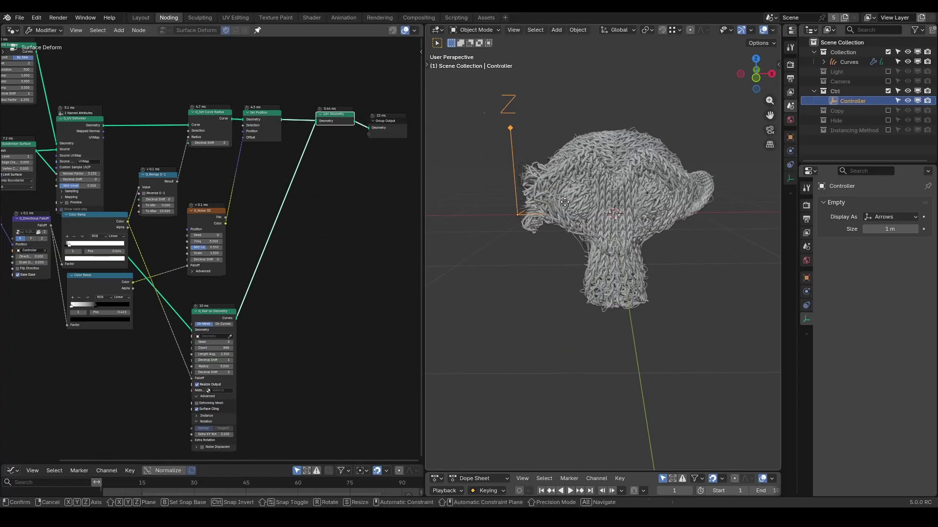
pyautogui.press('x')
pyautogui.click(503, 195)
pyautogui.moveTo(613, 265); pyautogui.dragTo(587, 247, button='middle')
# Set the G_Hair on Geometry Radius to 4.
pyautogui.moveTo(266, 344); pyautogui.dragTo(302, 228, button='middle')
pyautogui.scroll(3, 302, 228)
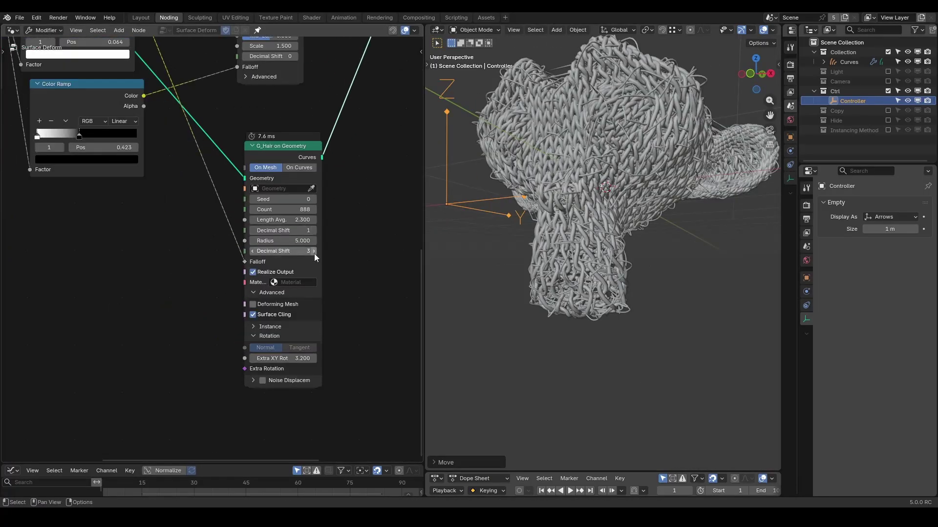
pyautogui.click(307, 240)
pyautogui.write('2')
pyautogui.press('Return')
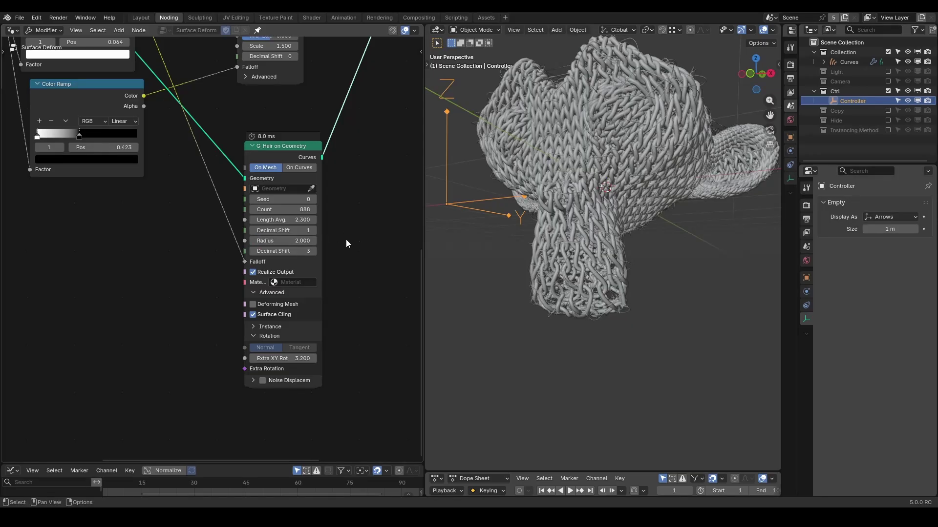
pyautogui.click(293, 241)
pyautogui.write('4')
pyautogui.press('Return')
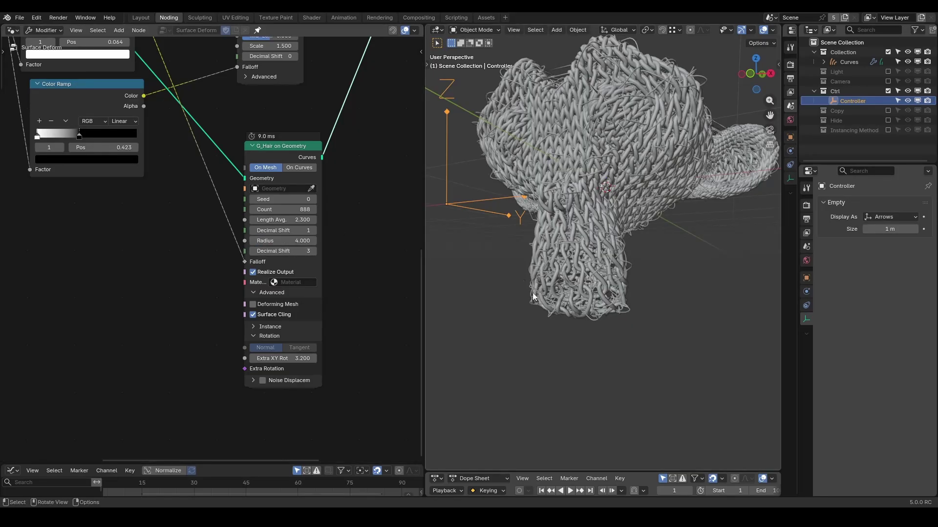
# Compare Surface Cling off and on, collapse the Rotation panel, and discard a trial duplicate.
pyautogui.click(265, 315)
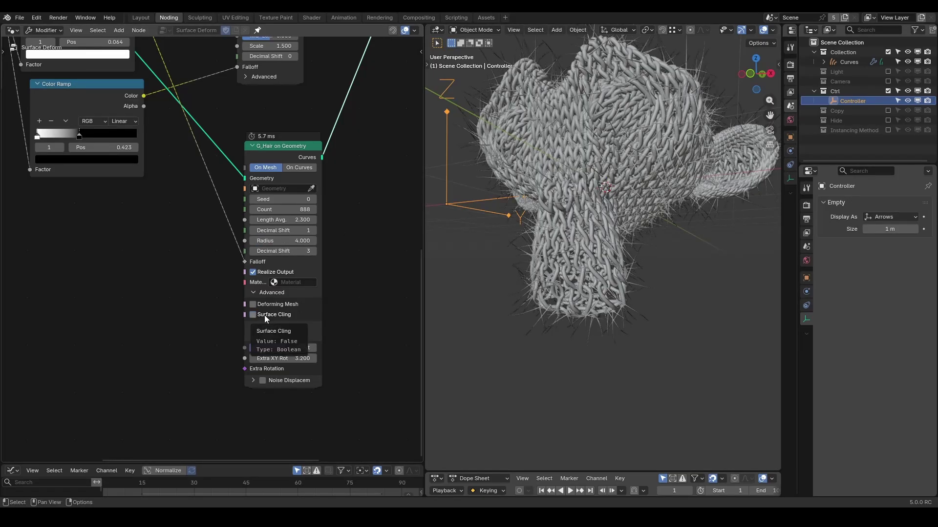
pyautogui.click(265, 315)
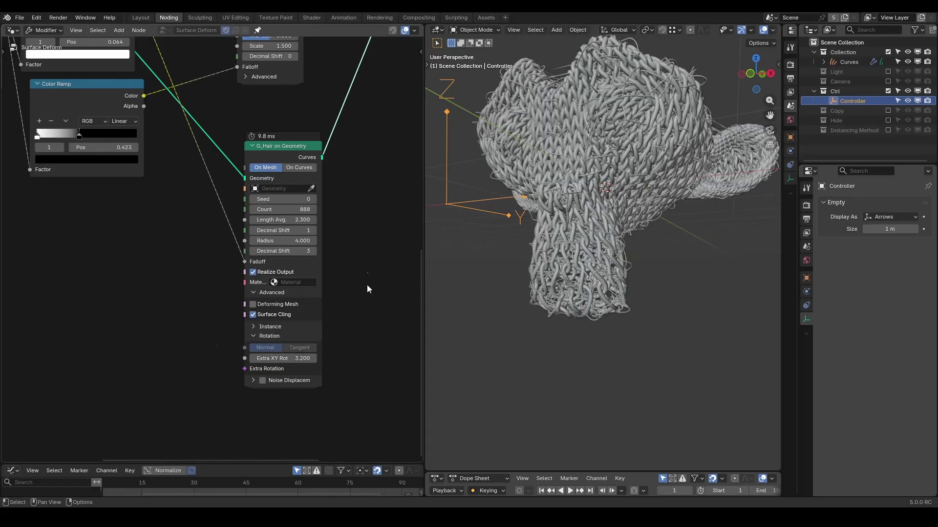
pyautogui.click(313, 336)
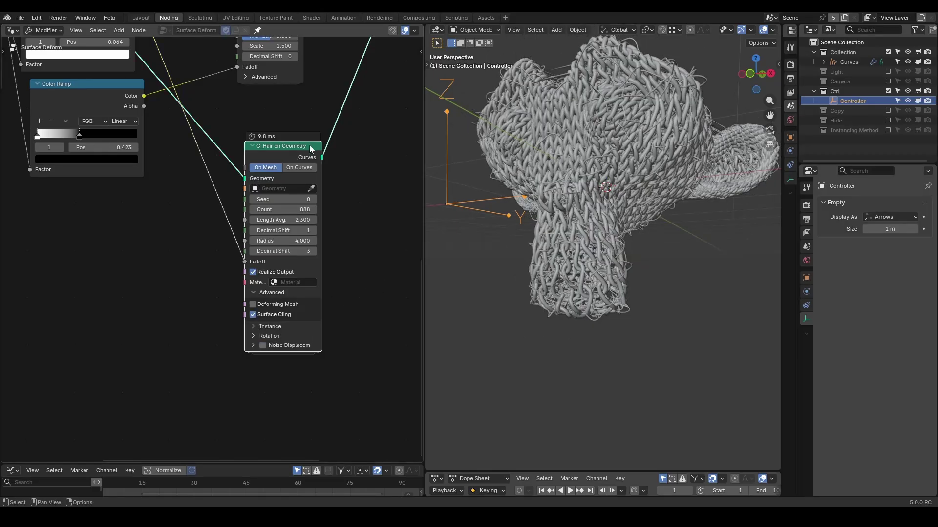
pyautogui.hotkey('shift', 'd')
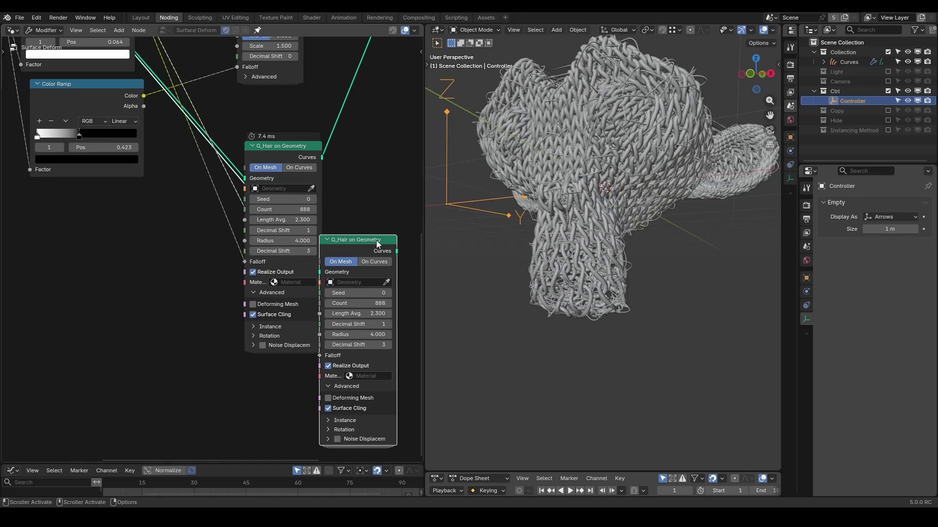
pyautogui.press('x')
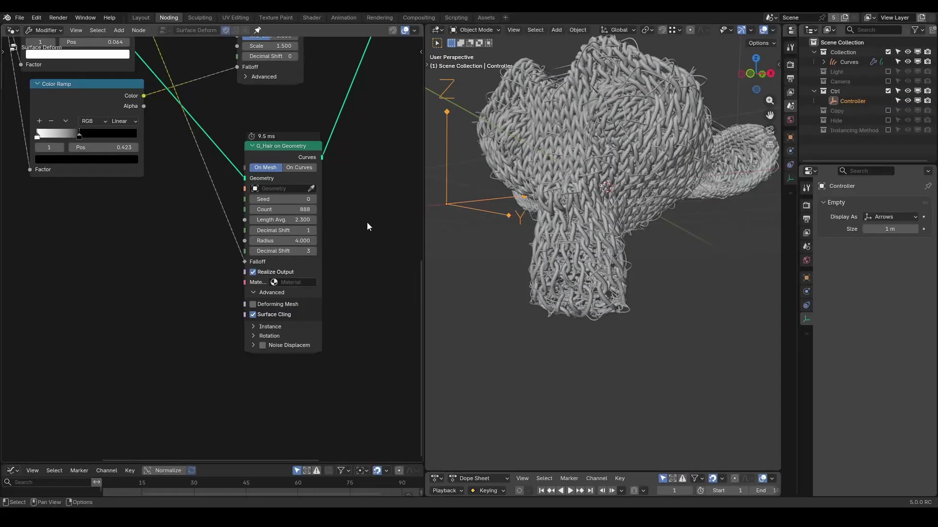
# Add an Instance on Points node from the Curves output using the 'iop' search.
pyautogui.moveTo(373, 199); pyautogui.dragTo(229, 224, button='middle')
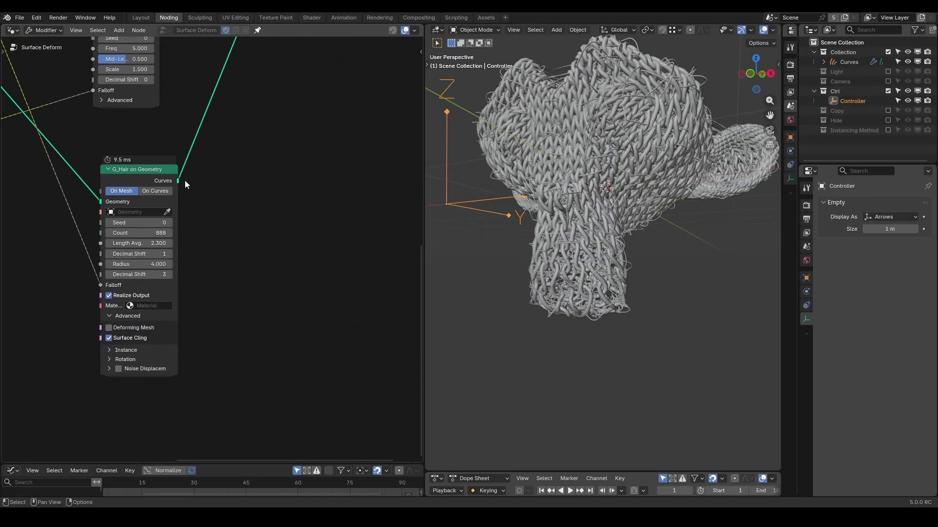
pyautogui.moveTo(185, 181); pyautogui.dragTo(228, 161)
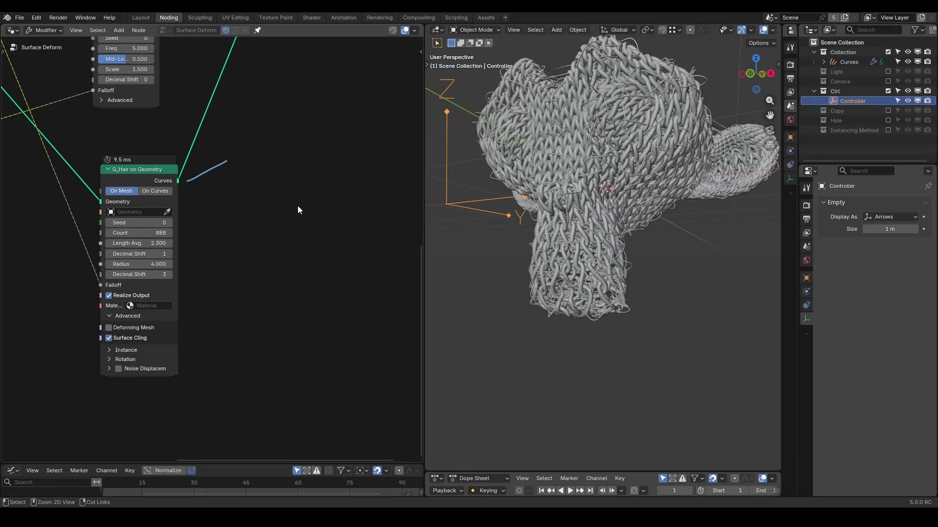
pyautogui.hotkey('shift', 'a')
pyautogui.write('iop')
pyautogui.press('Return')
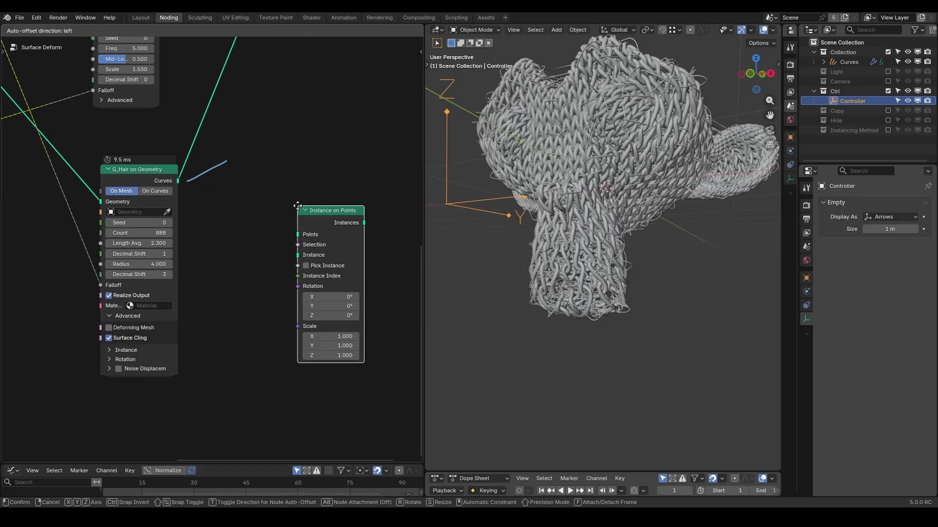
pyautogui.click(302, 200)
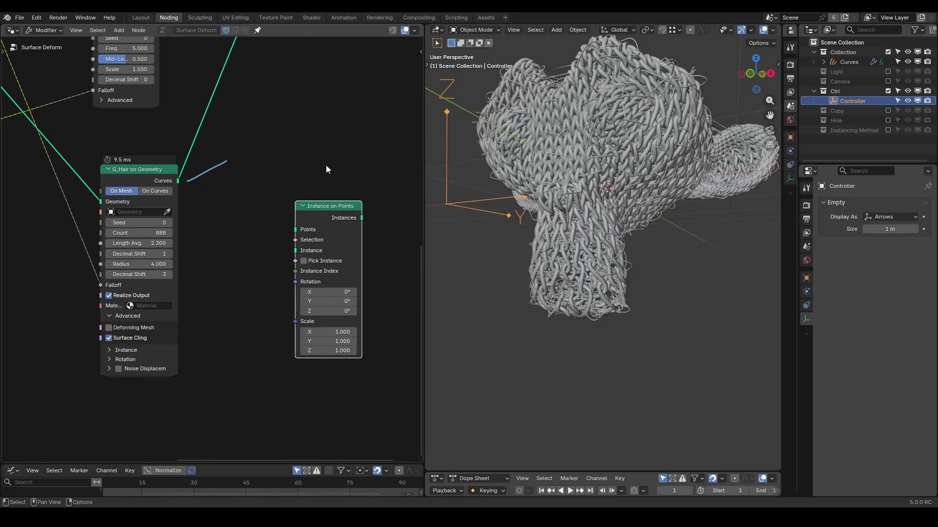
# Annotate the intended links, then box-select G_UV Deformer, G_Set Curve Radius and G_Set Position.
pyautogui.moveTo(277, 253); pyautogui.dragTo(292, 250)
pyautogui.moveTo(72, 292); pyautogui.dragTo(92, 292)
pyautogui.scroll(-2, 216, 229)
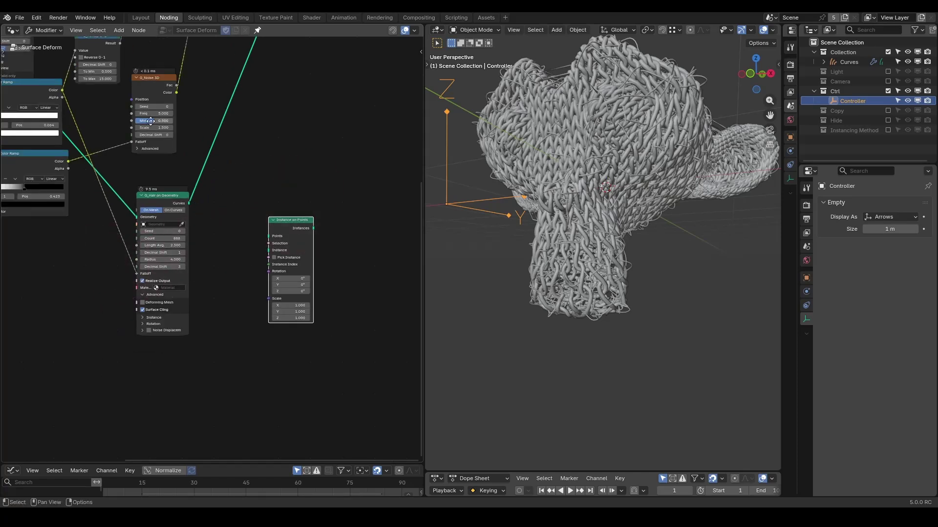
pyautogui.moveTo(150, 121); pyautogui.dragTo(245, 300, button='middle')
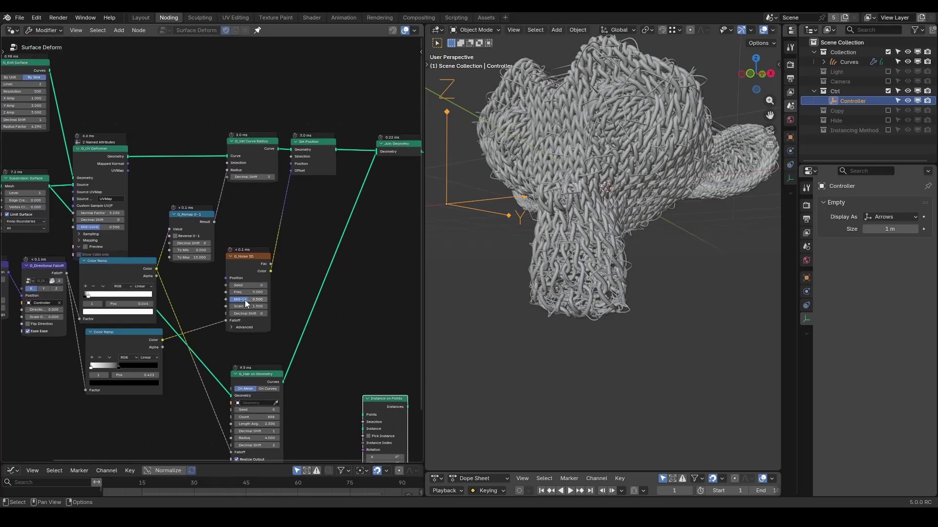
pyautogui.moveTo(324, 103); pyautogui.dragTo(103, 145)
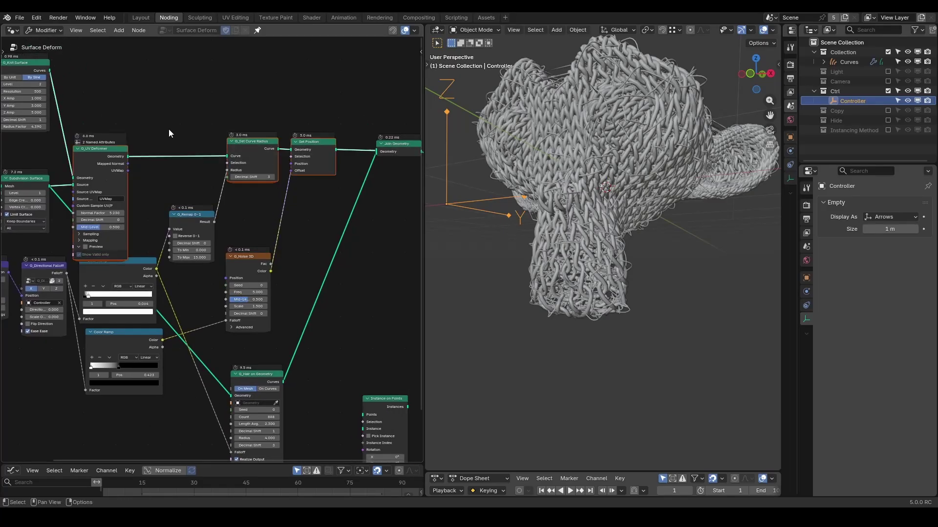
# Frame the selected deformer nodes and label the frame 'Deformation Method'.
pyautogui.hotkey('ctrl', 'j')
pyautogui.press('F2')
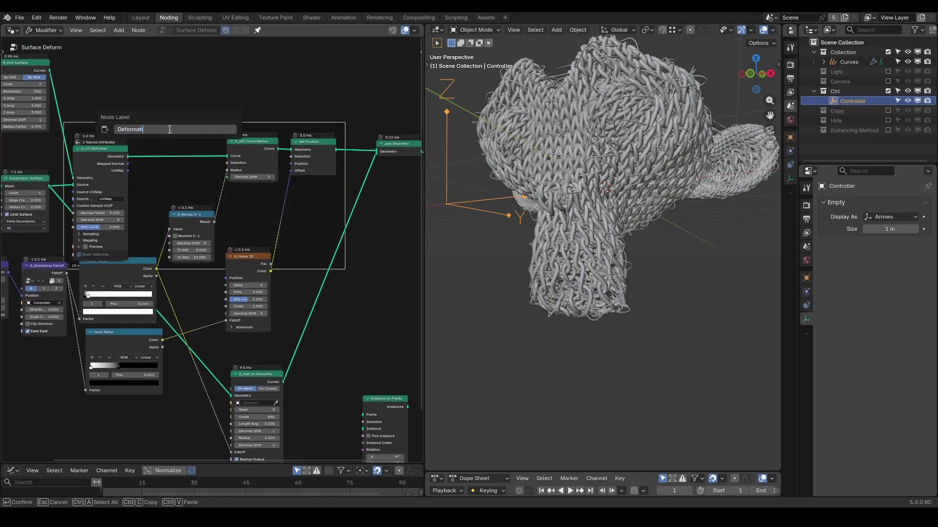
pyautogui.press('Return')
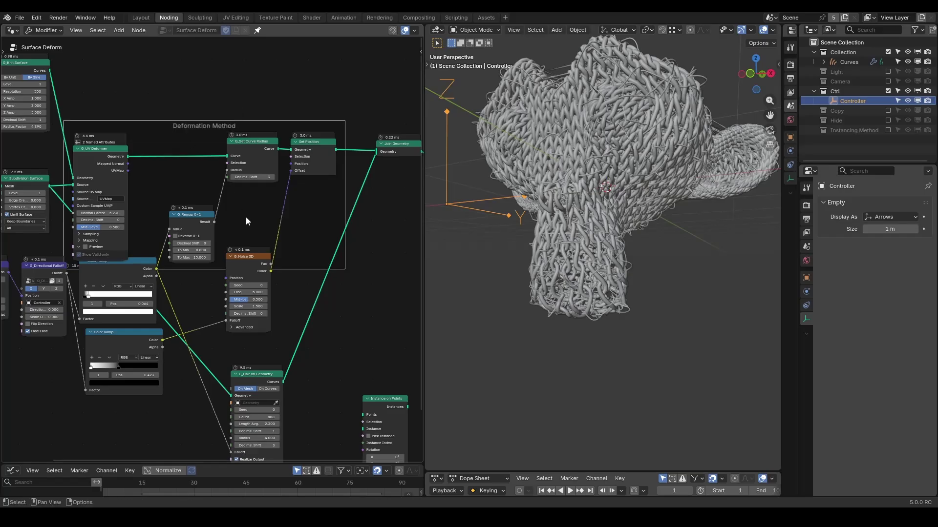
# Frame the G_Hair on Geometry node as 'Instancing Method' and split the node editor.
pyautogui.moveTo(294, 349); pyautogui.dragTo(313, 265, button='middle')
pyautogui.click(240, 305)
pyautogui.press('F2')
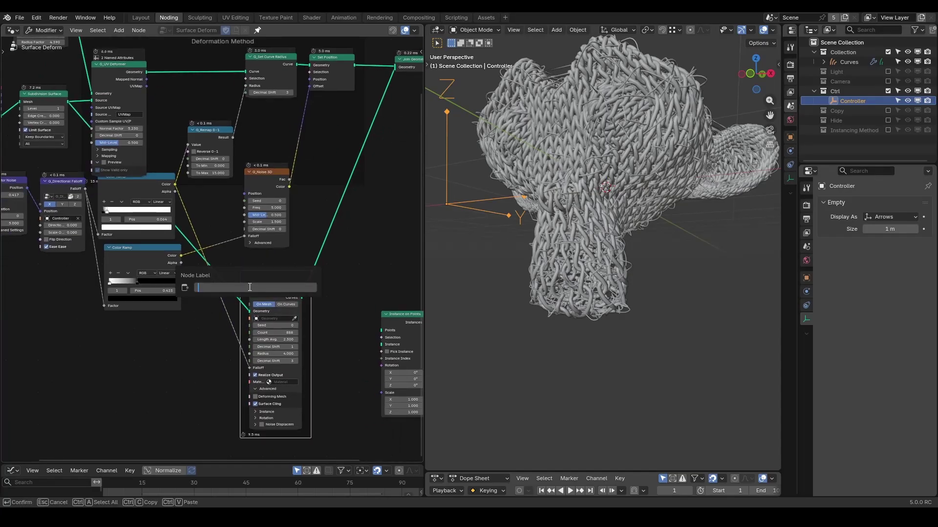
pyautogui.write('Instancing Method')
pyautogui.press('Return')
pyautogui.moveTo(8, 460); pyautogui.dragTo(20, 229)
# Enable the Instancing Method collection and pin its object's node tree in the lower editor.
pyautogui.click(245, 233)
pyautogui.click(888, 130)
pyautogui.click(856, 140)
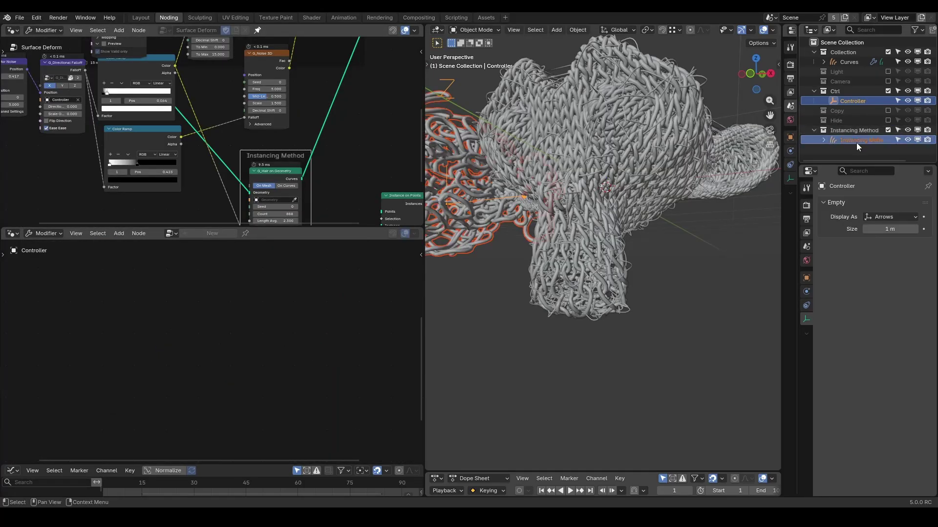
pyautogui.click(857, 142)
pyautogui.click(285, 233)
pyautogui.moveTo(347, 352); pyautogui.dragTo(210, 312, button='middle')
pyautogui.scroll(-8, 210, 349)
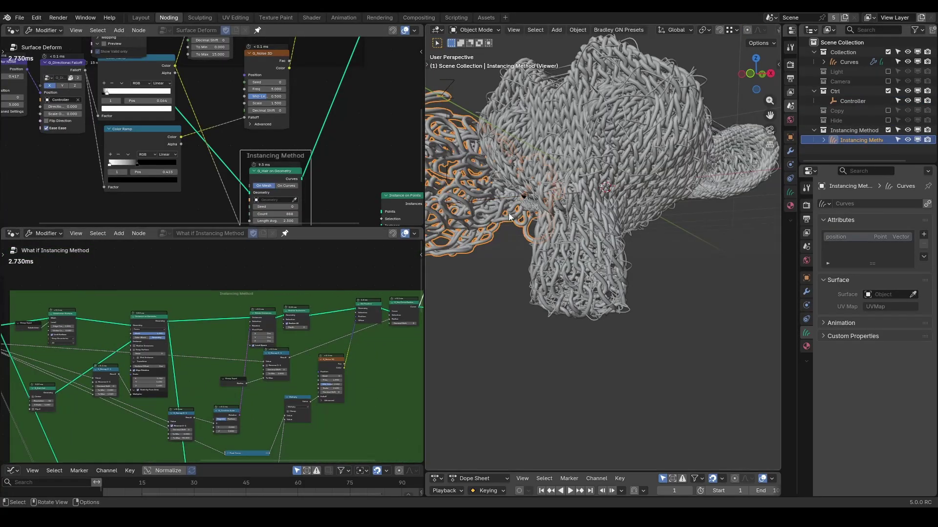
pyautogui.press('KP_Decimal')
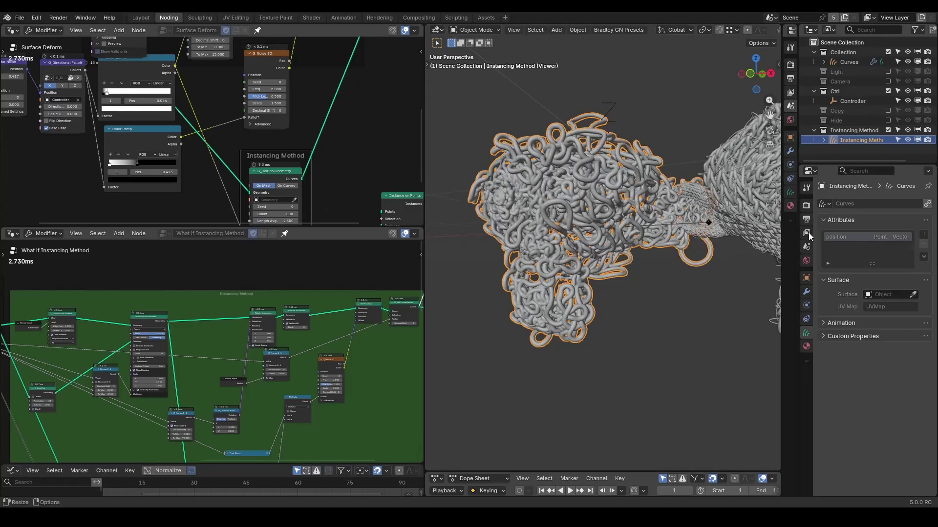
# Raise the Surface Deform modifier subdivision to 2 and annotate the second Suzanne's head.
pyautogui.click(806, 292)
pyautogui.click(905, 271)
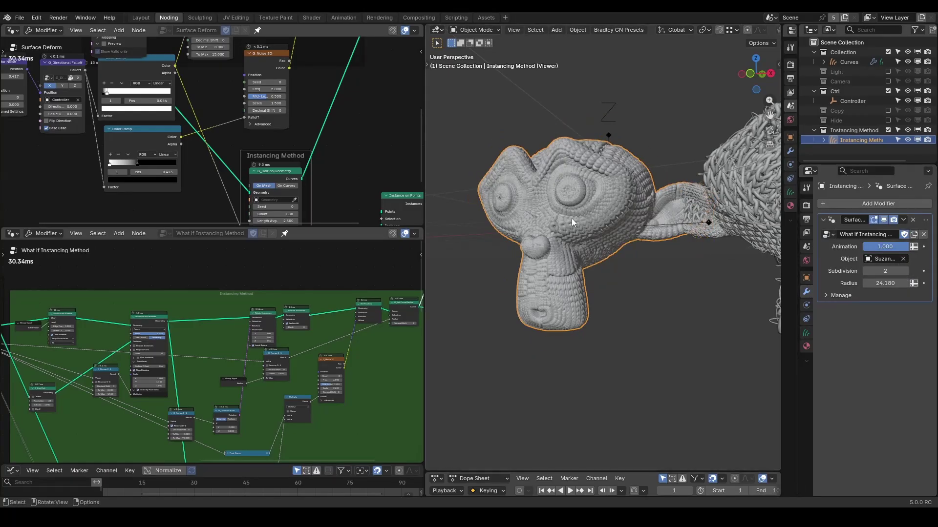
pyautogui.moveTo(573, 221); pyautogui.dragTo(593, 231, button='middle')
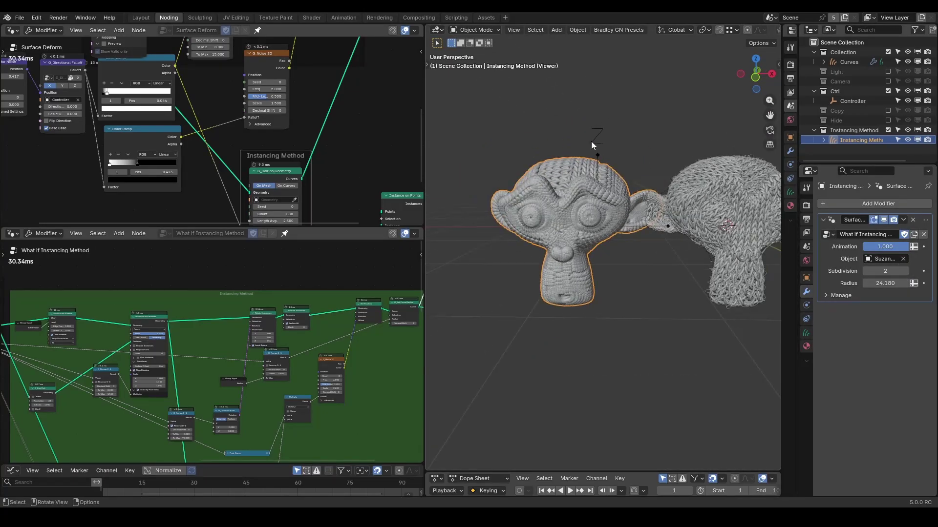
pyautogui.moveTo(591, 142); pyautogui.dragTo(613, 155)
pyautogui.moveTo(280, 375)
pyautogui.mouseDown(button='middle')
pyautogui.moveTo(304, 443)
pyautogui.moveTo(283, 421)
pyautogui.mouseUp(button='middle')
# Preview the G_UV Deformer output and raise its Normal Factor to 3.
pyautogui.scroll(7, 274, 385)
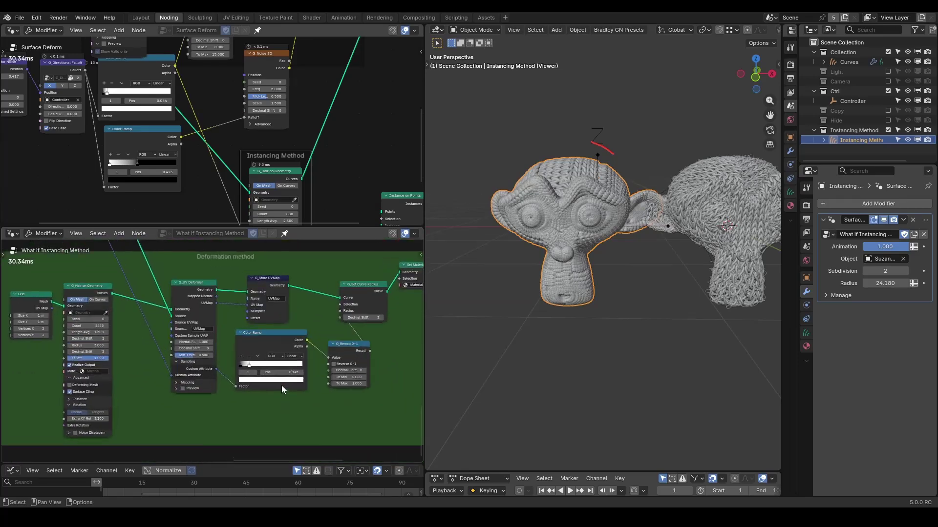
pyautogui.moveTo(283, 389); pyautogui.dragTo(337, 410, button='middle')
pyautogui.keyDown('ctrl'); pyautogui.keyDown('shift'); pyautogui.click(257, 292); pyautogui.keyUp('shift'); pyautogui.keyUp('ctrl')
pyautogui.keyDown('shift'); pyautogui.moveTo(532, 225); pyautogui.dragTo(574, 239, button='middle'); pyautogui.keyUp('shift')
pyautogui.scroll(3, 567, 254)
pyautogui.keyDown('ctrl'); pyautogui.moveTo(236, 355); pyautogui.dragTo(267, 355); pyautogui.keyUp('ctrl')
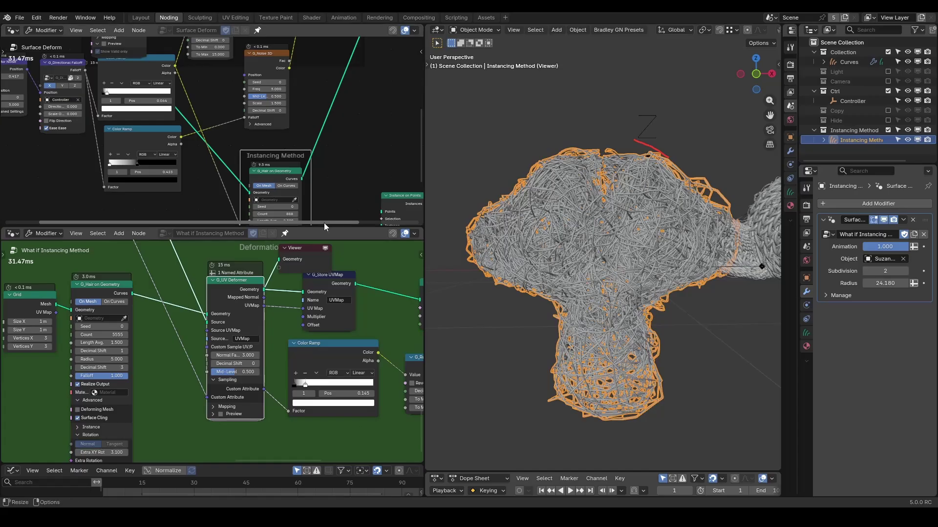
# Set modifier Subdivision to 0, delete the Viewer node, and select the knitted Curves object.
pyautogui.click(866, 271)
pyautogui.click(865, 270)
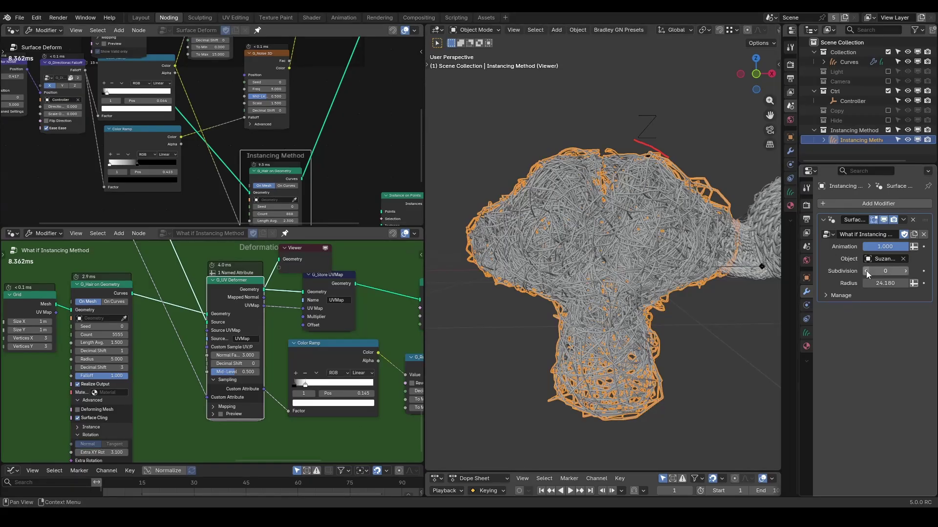
pyautogui.click(301, 255)
pyautogui.press('x')
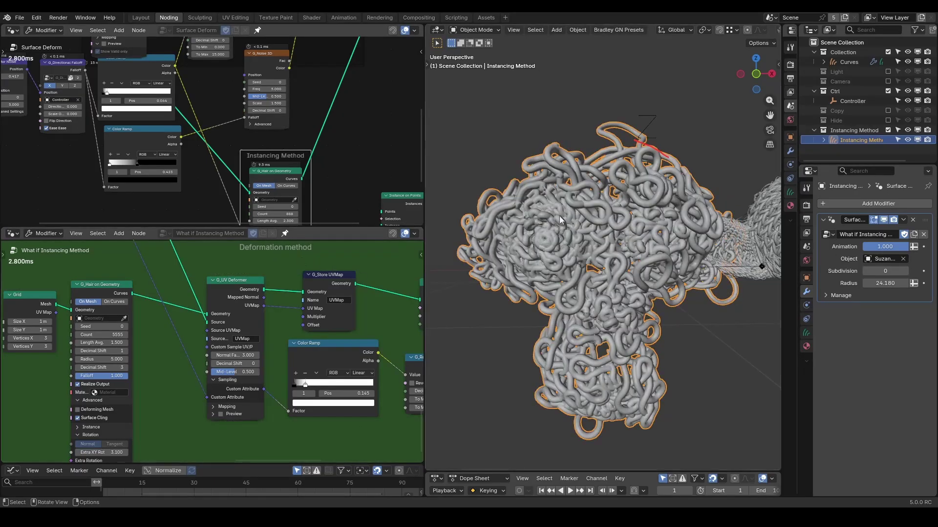
pyautogui.scroll(-2, 636, 206)
pyautogui.moveTo(636, 206); pyautogui.dragTo(492, 244, button='middle')
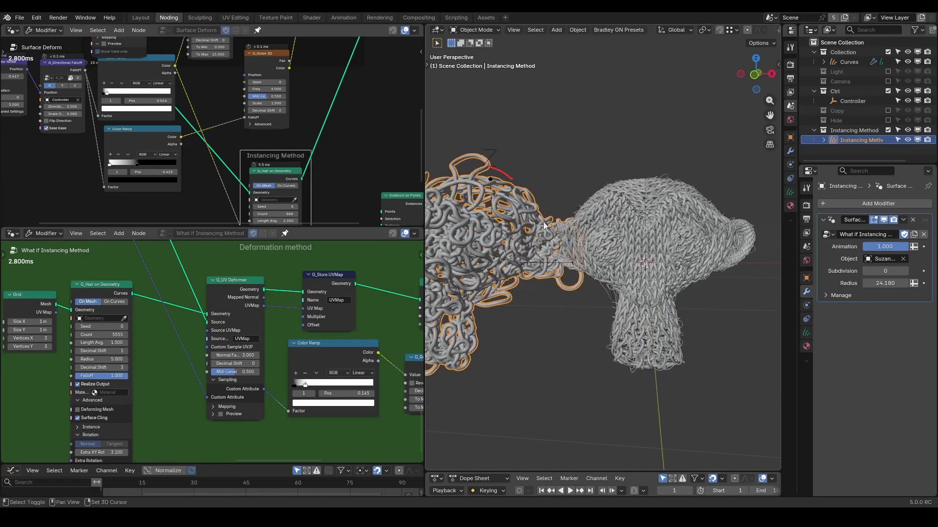
pyautogui.click(644, 208)
# Annotate above the head and drop the G_Knit Surface Level to 1.
pyautogui.moveTo(640, 159); pyautogui.dragTo(699, 169)
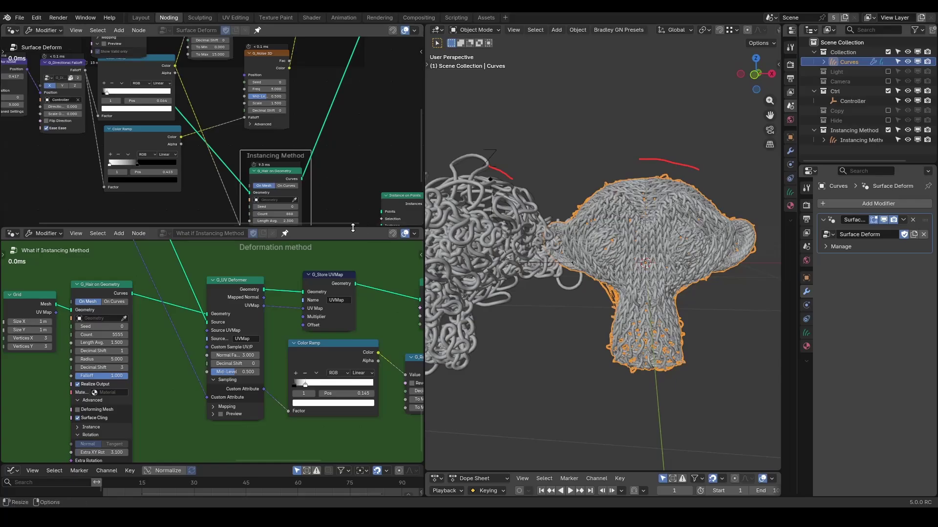
pyautogui.moveTo(341, 227); pyautogui.dragTo(335, 394)
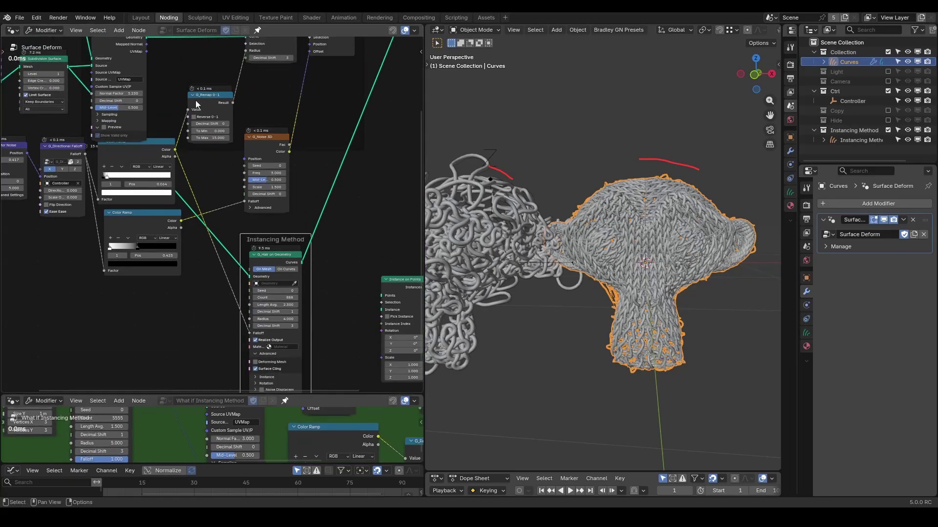
pyautogui.moveTo(195, 94); pyautogui.dragTo(288, 254, button='middle')
pyautogui.scroll(5, 289, 254)
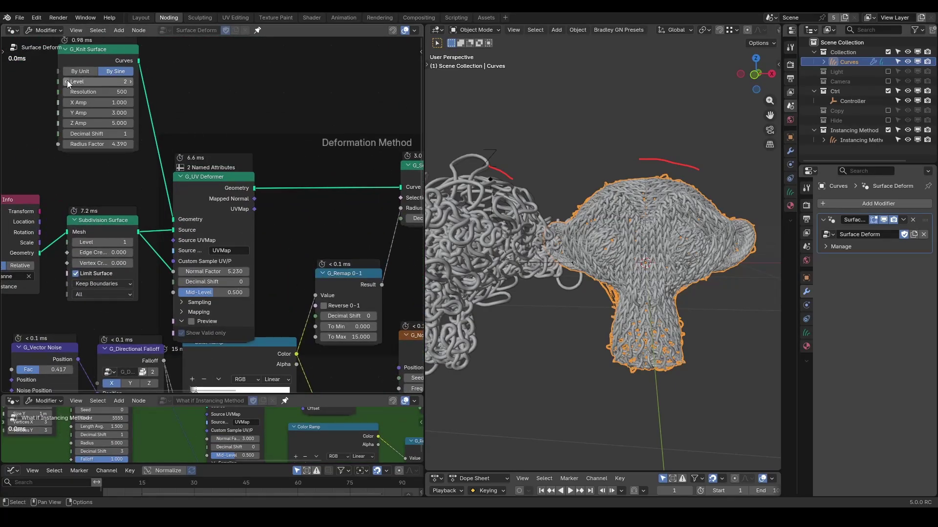
pyautogui.click(67, 80)
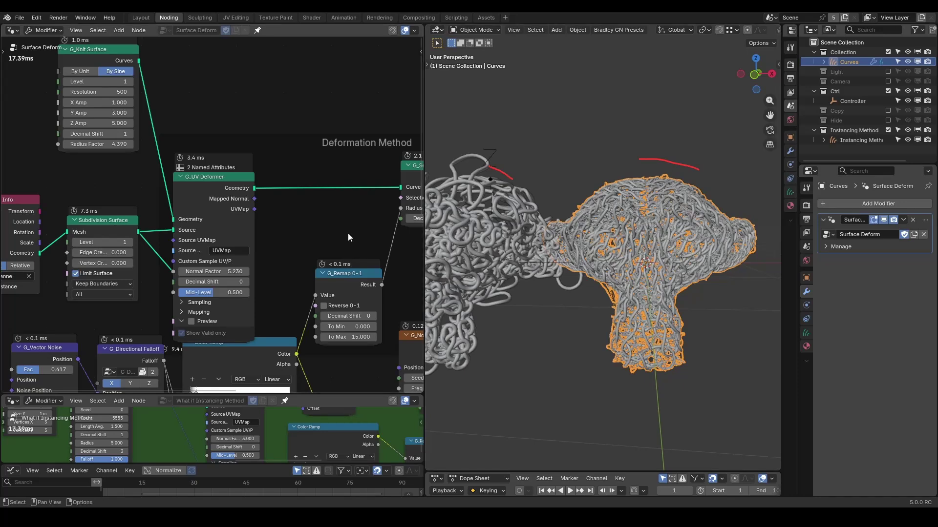
# Enlarge the lower node editor and select its top and bottom green frames.
pyautogui.moveTo(333, 393); pyautogui.dragTo(333, 125)
pyautogui.moveTo(276, 195); pyautogui.dragTo(269, 356, button='middle')
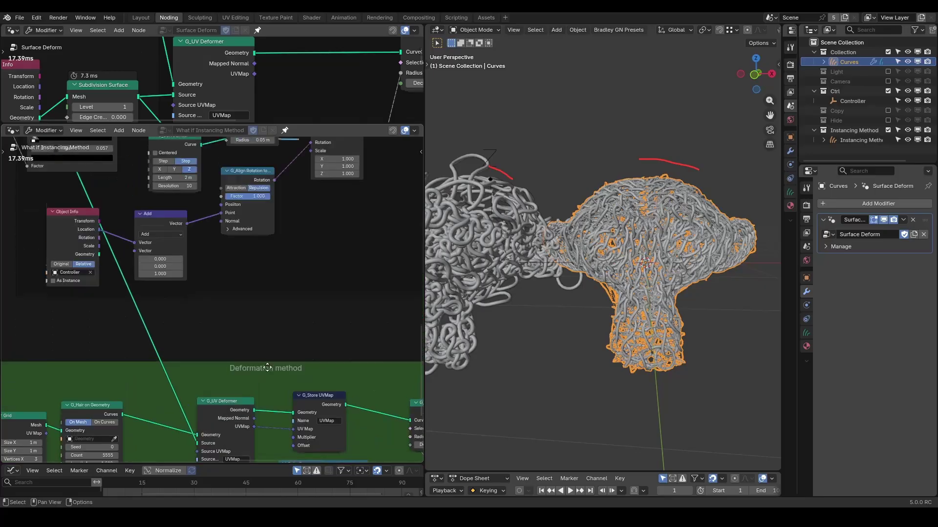
pyautogui.scroll(-8, 269, 357)
pyautogui.moveTo(271, 318); pyautogui.dragTo(280, 336, button='middle')
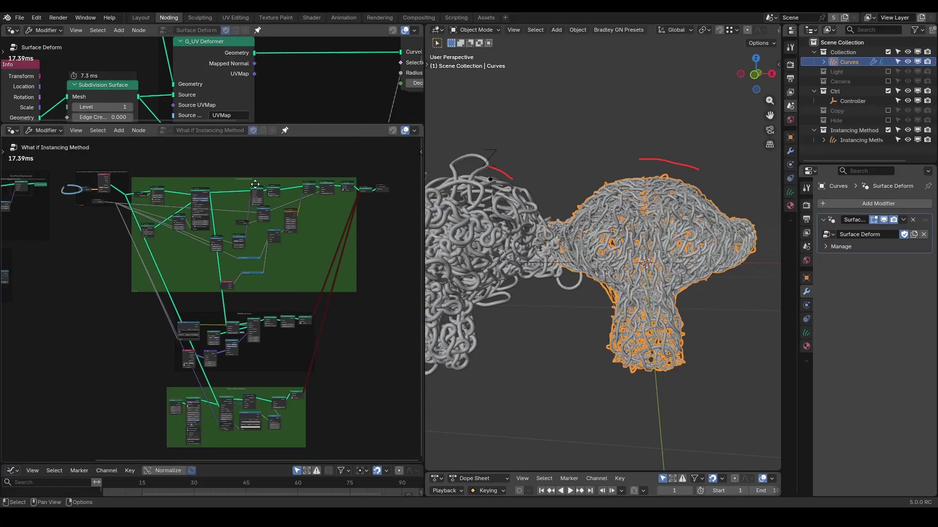
pyautogui.click(249, 180)
pyautogui.keyDown('shift'); pyautogui.click(254, 391); pyautogui.keyUp('shift')
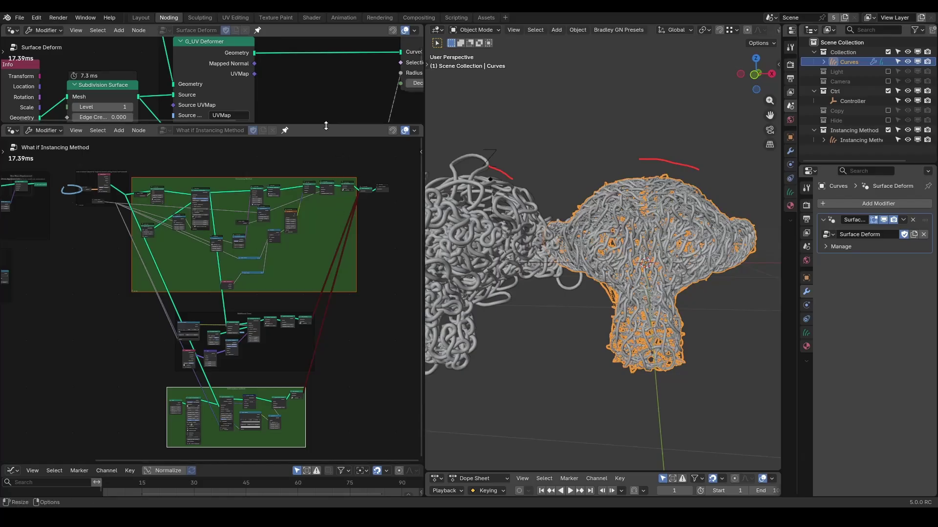
# Resize the upper node editor and reframe the lower node tree.
pyautogui.moveTo(327, 124); pyautogui.dragTo(337, 308)
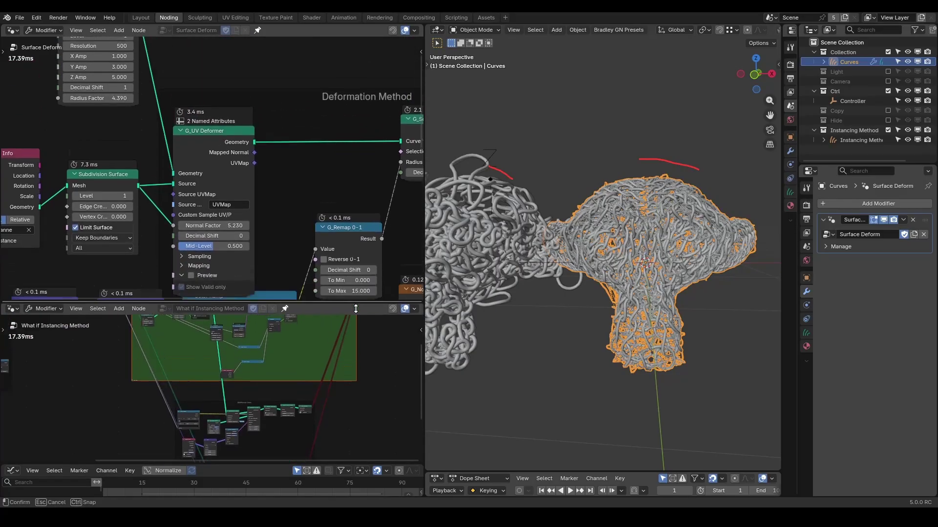
pyautogui.scroll(-5, 308, 196)
pyautogui.moveTo(307, 195); pyautogui.dragTo(273, 161, button='middle')
pyautogui.scroll(-3, 298, 361)
pyautogui.moveTo(289, 350); pyautogui.dragTo(303, 362, button='middle')
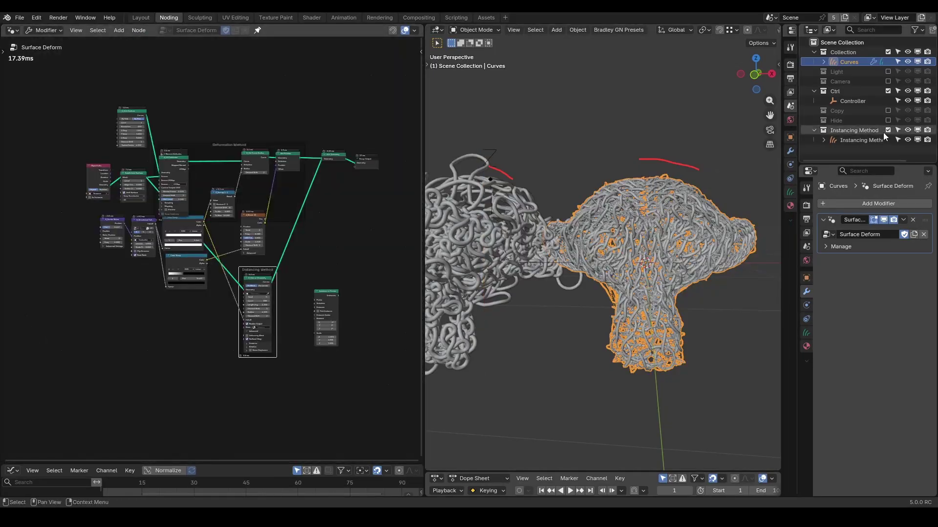
# Merge the node editors, delete the old Instance on Points node, and rearrange the output nodes.
pyautogui.click(887, 130)
pyautogui.moveTo(318, 202); pyautogui.dragTo(276, 194, button='middle')
pyautogui.scroll(2, 288, 208)
pyautogui.moveTo(333, 264); pyautogui.dragTo(280, 342)
pyautogui.press('x')
pyautogui.moveTo(219, 262); pyautogui.dragTo(219, 437)
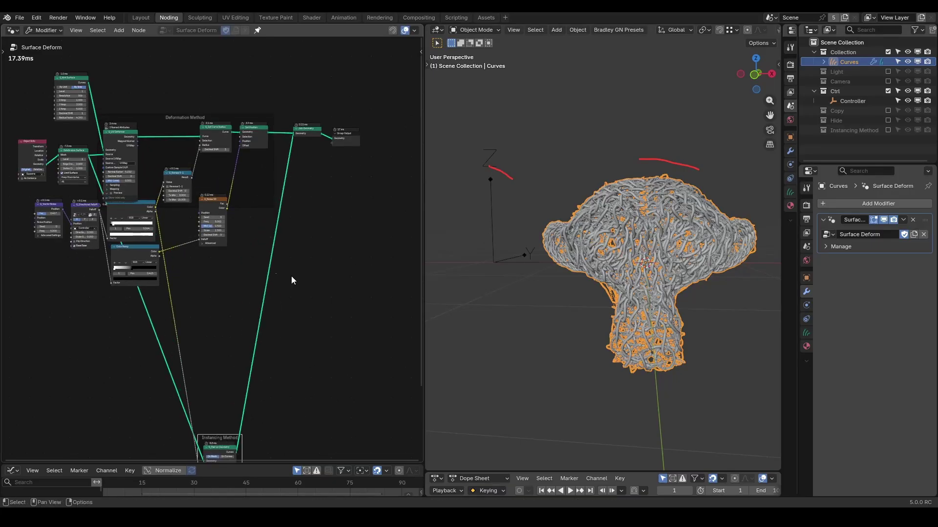
pyautogui.moveTo(365, 89); pyautogui.dragTo(291, 160)
pyautogui.moveTo(308, 129); pyautogui.dragTo(414, 129)
pyautogui.scroll(6, 291, 239)
pyautogui.moveTo(291, 238); pyautogui.dragTo(345, 256, button='middle')
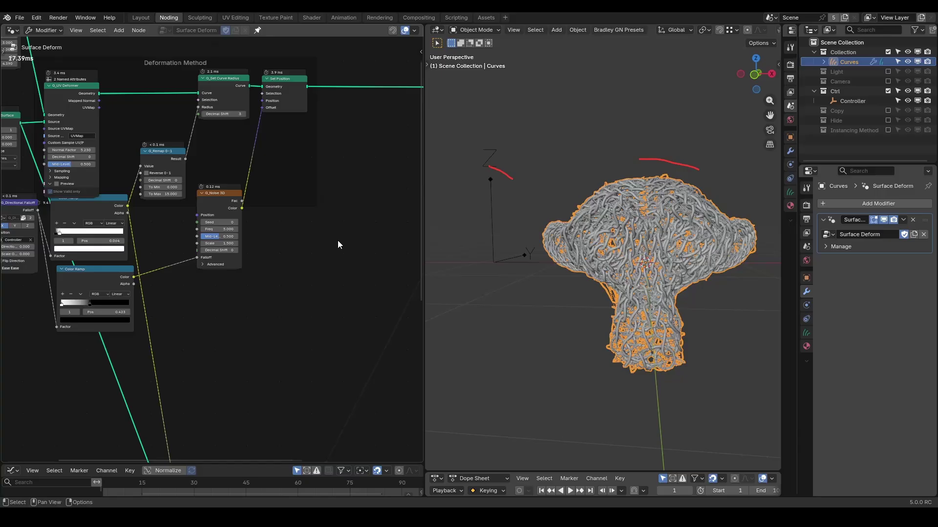
# Add G_Array on Curves after G_UV Deformer and preview its points.
pyautogui.scroll(3, 338, 240)
pyautogui.click(199, 178)
pyautogui.moveTo(69, 53); pyautogui.dragTo(263, 290)
pyautogui.write('arra')
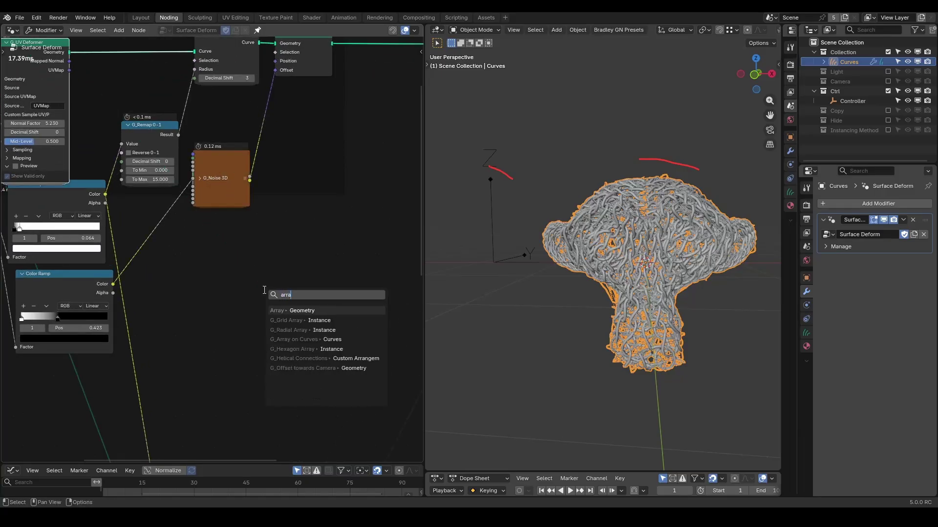
pyautogui.press('Return')
pyautogui.click(268, 266)
pyautogui.keyDown('ctrl'); pyautogui.keyDown('shift'); pyautogui.click(302, 266); pyautogui.keyUp('shift'); pyautogui.keyUp('ctrl')
pyautogui.keyDown('shift'); pyautogui.moveTo(654, 252); pyautogui.dragTo(615, 246, button='middle'); pyautogui.keyUp('shift')
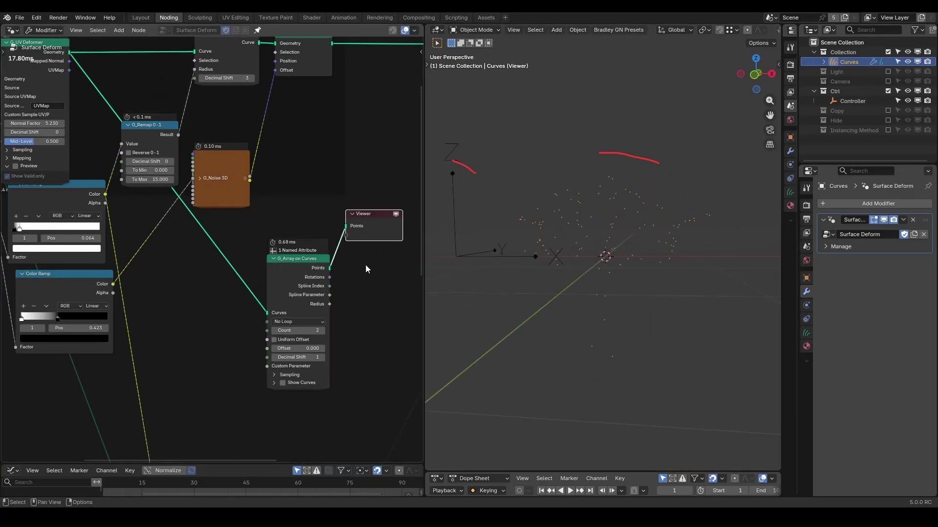
pyautogui.scroll(3, 367, 268)
pyautogui.moveTo(367, 268); pyautogui.dragTo(264, 234, button='middle')
pyautogui.moveTo(268, 184); pyautogui.dragTo(390, 206)
# Insert an Instance on Points node into the Viewer link.
pyautogui.hotkey('shift', 'a')
pyautogui.write('ins')
pyautogui.press('Return')
pyautogui.click(279, 201)
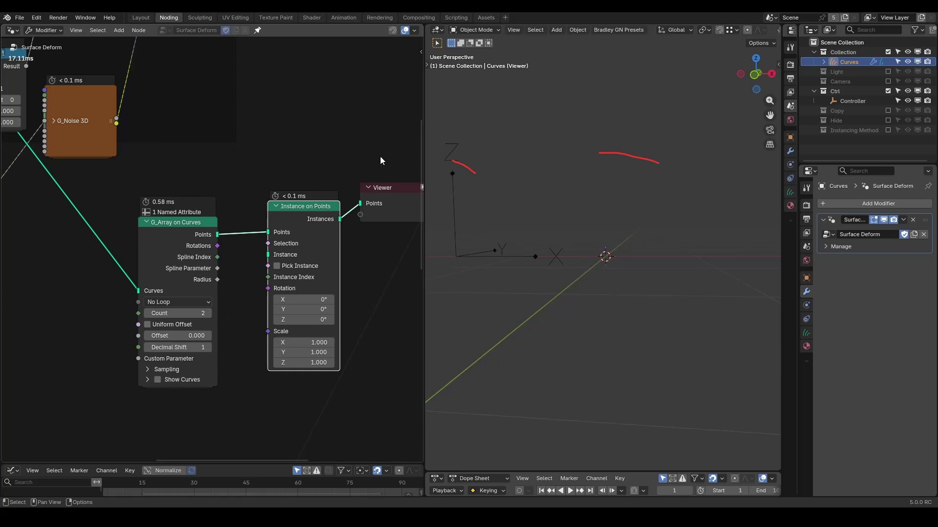
pyautogui.moveTo(327, 305); pyautogui.dragTo(220, 262, button='middle')
# Instance uncentered G_Curve Linear lines running along Z on the points.
pyautogui.hotkey('shift', 'a')
pyautogui.write('curve linear')
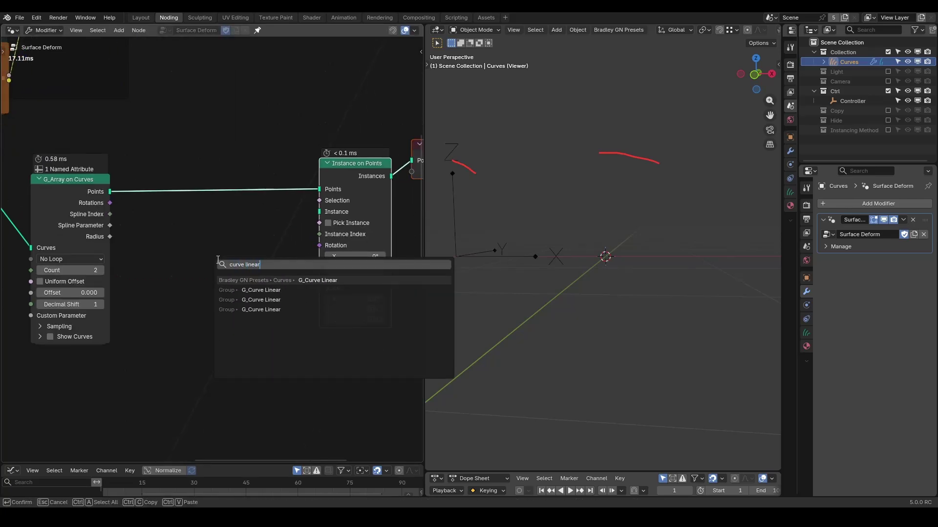
pyautogui.press('Return')
pyautogui.click(191, 245)
pyautogui.moveTo(324, 211); pyautogui.dragTo(321, 212)
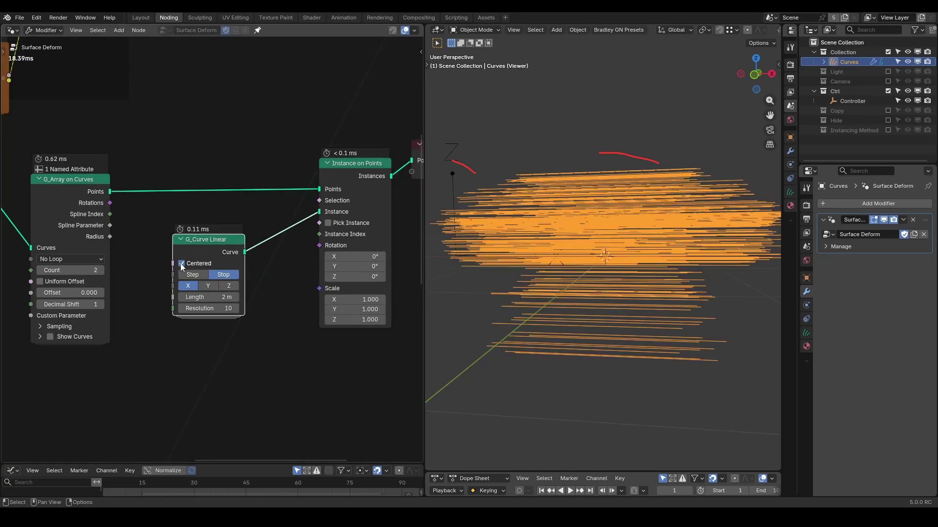
pyautogui.click(181, 264)
pyautogui.click(229, 286)
# Insert Realize Instances before the Viewer node.
pyautogui.scroll(-5, 277, 280)
pyautogui.moveTo(277, 280); pyautogui.dragTo(192, 276, button='middle')
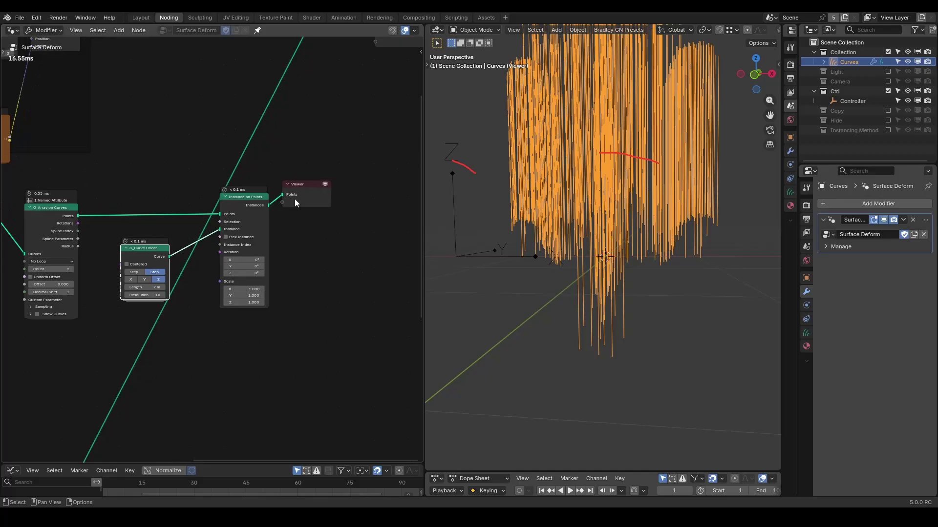
pyautogui.moveTo(295, 198); pyautogui.dragTo(356, 199)
pyautogui.hotkey('shift', 'a')
pyautogui.write('rea')
pyautogui.press('Return')
pyautogui.click(293, 192)
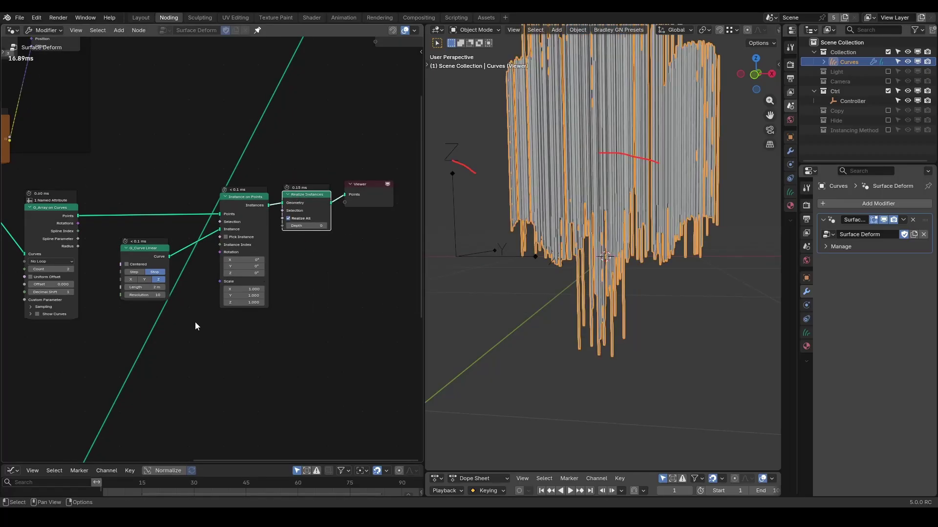
# Add G_Set Curve Radius after Realize Instances.
pyautogui.hotkey('shift', 'a')
pyautogui.write('gsetc')
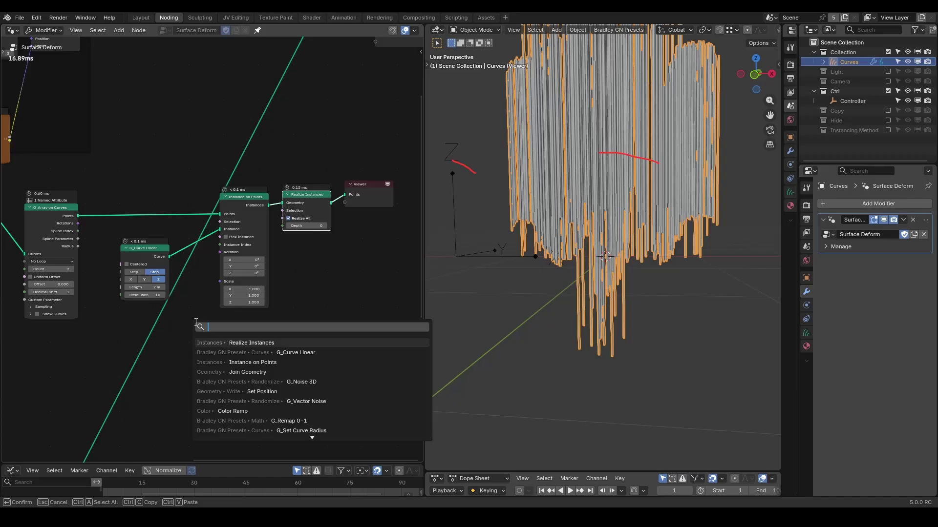
pyautogui.press('Return')
pyautogui.click(300, 193)
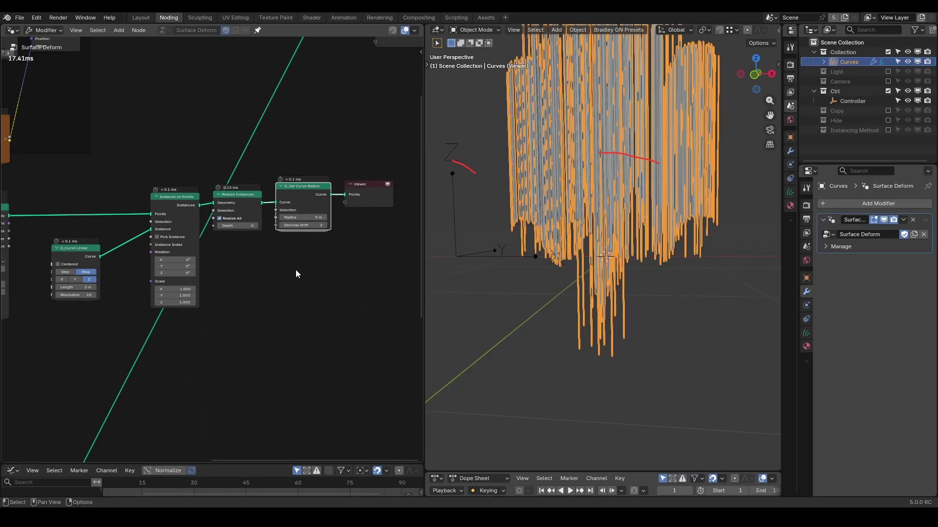
# Add a G_Align Rotation to Point node.
pyautogui.moveTo(233, 293); pyautogui.dragTo(280, 271, button='middle')
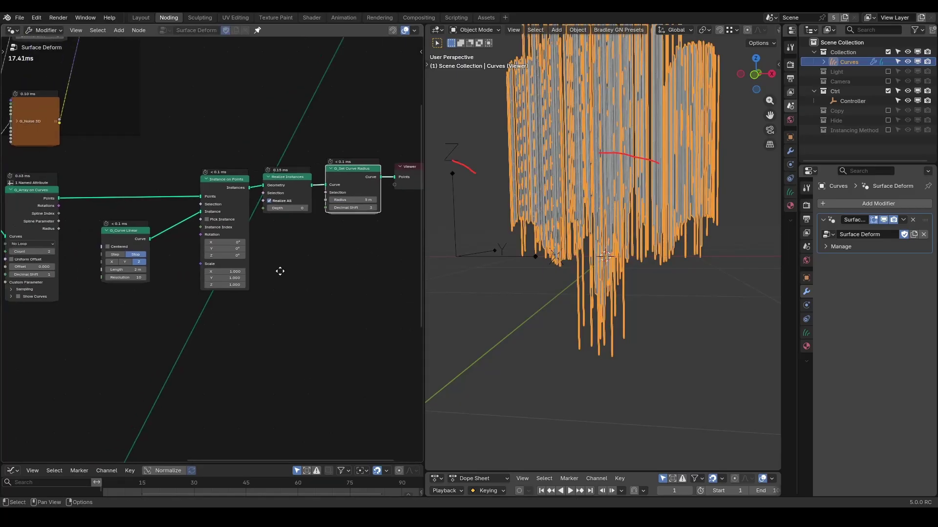
pyautogui.scroll(-2, 600, 251)
pyautogui.moveTo(162, 330); pyautogui.dragTo(258, 278, button='middle')
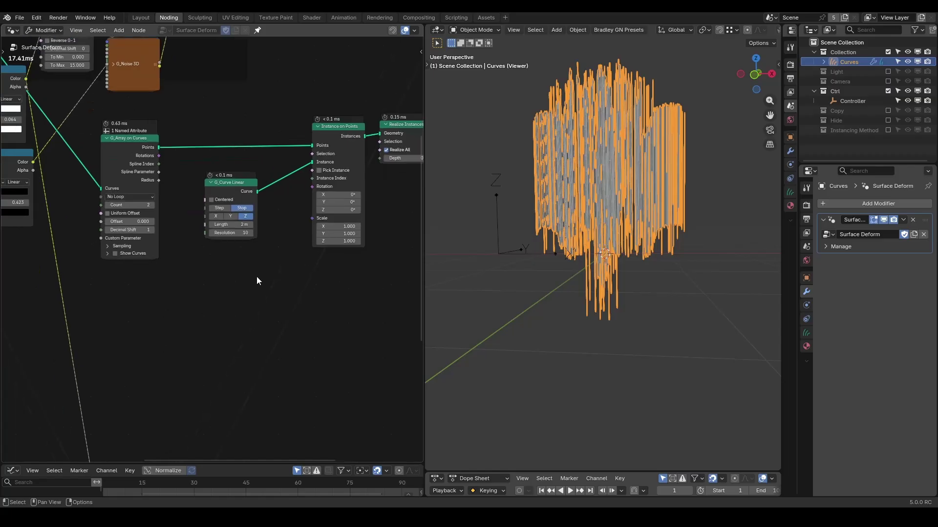
pyautogui.hotkey('shift', 'a')
pyautogui.write('align rotation')
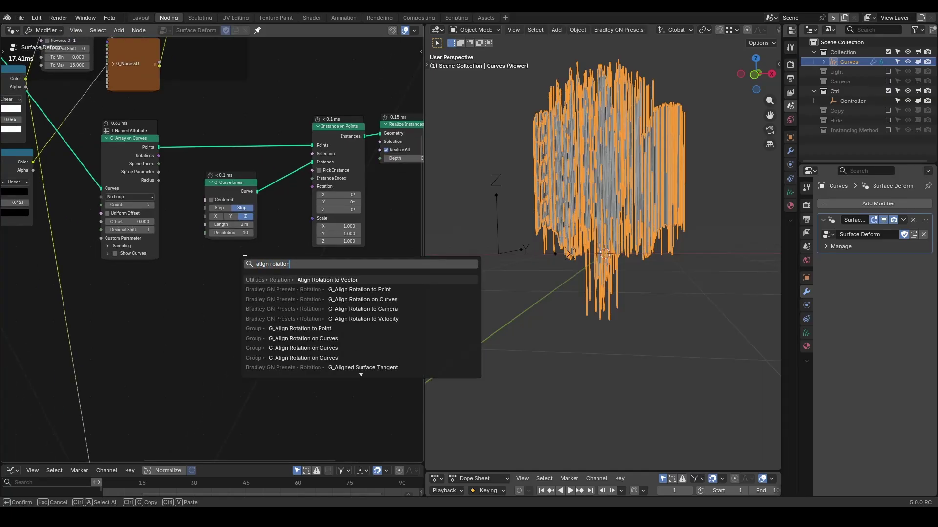
pyautogui.press('Down')
pyautogui.press('Return')
# Feed G_Align Rotation to Point into the instance rotation using Repulsion alignment.
pyautogui.click(226, 248)
pyautogui.moveTo(308, 190); pyautogui.dragTo(310, 189)
pyautogui.click(250, 262)
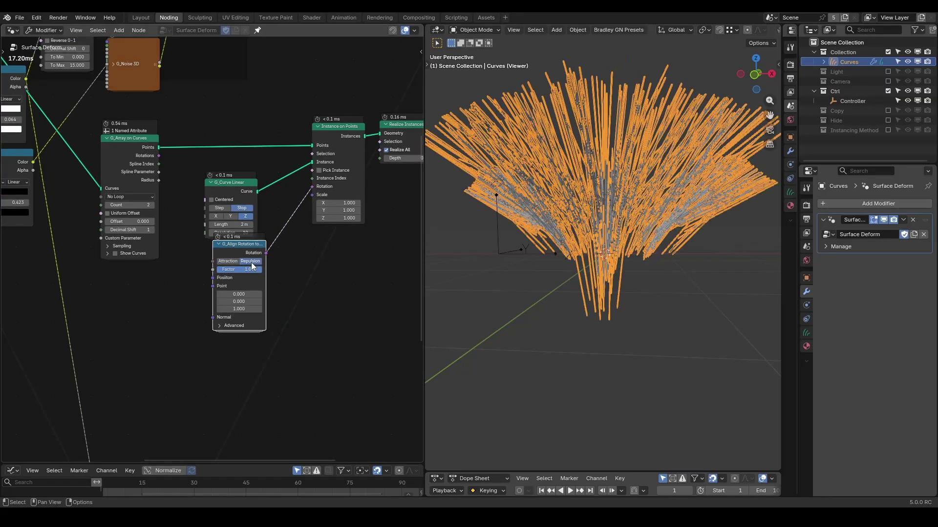
pyautogui.moveTo(601, 172); pyautogui.dragTo(596, 194, button='middle')
# Set the array Count to 15 and the alignment point Y to 0.9.
pyautogui.doubleClick(139, 206)
pyautogui.write('15')
pyautogui.press('Return')
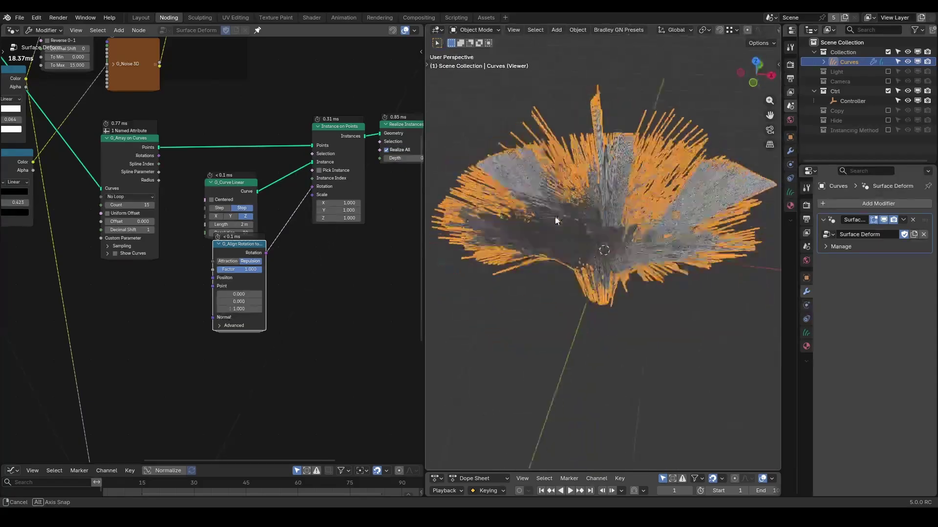
pyautogui.scroll(1, 217, 250)
pyautogui.moveTo(243, 311); pyautogui.dragTo(276, 319)
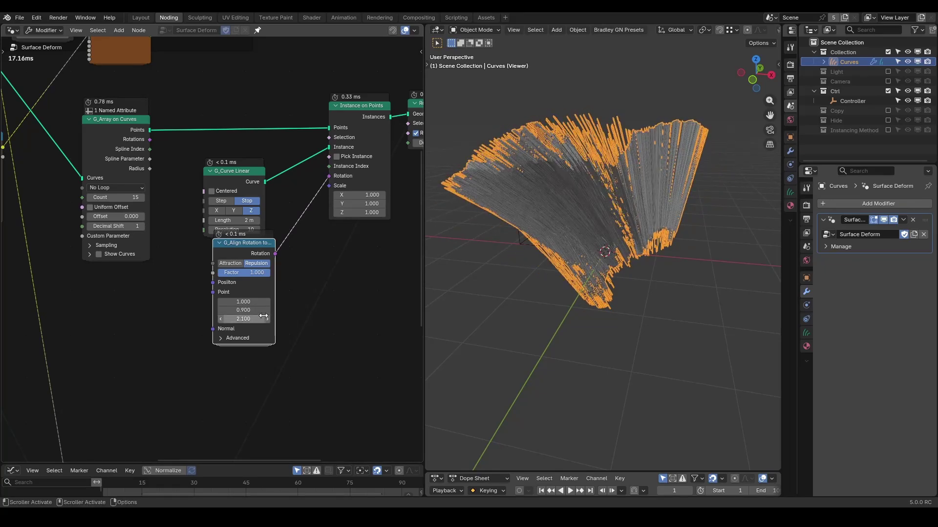
pyautogui.moveTo(500, 251); pyautogui.dragTo(521, 247, button='middle')
# Duplicate the Color Ramp with its input and link its Color to the instance Selection.
pyautogui.click(519, 248)
pyautogui.scroll(-6, 181, 222)
pyautogui.moveTo(43, 191); pyautogui.dragTo(156, 177, button='middle')
pyautogui.scroll(4, 156, 178)
pyautogui.click(157, 179)
pyautogui.hotkey('ctrl', 'shift', 'd')
pyautogui.click(302, 289)
pyautogui.moveTo(302, 289); pyautogui.dragTo(160, 273, button='middle')
pyautogui.scroll(5, 160, 274)
pyautogui.moveTo(233, 264); pyautogui.dragTo(394, 93)
# Tune the new ramp's stops (black first stop, stop at 0.095) and slide the Controller along X.
pyautogui.moveTo(118, 304); pyautogui.dragTo(140, 305)
pyautogui.keyDown('ctrl'); pyautogui.click(151, 304); pyautogui.keyUp('ctrl')
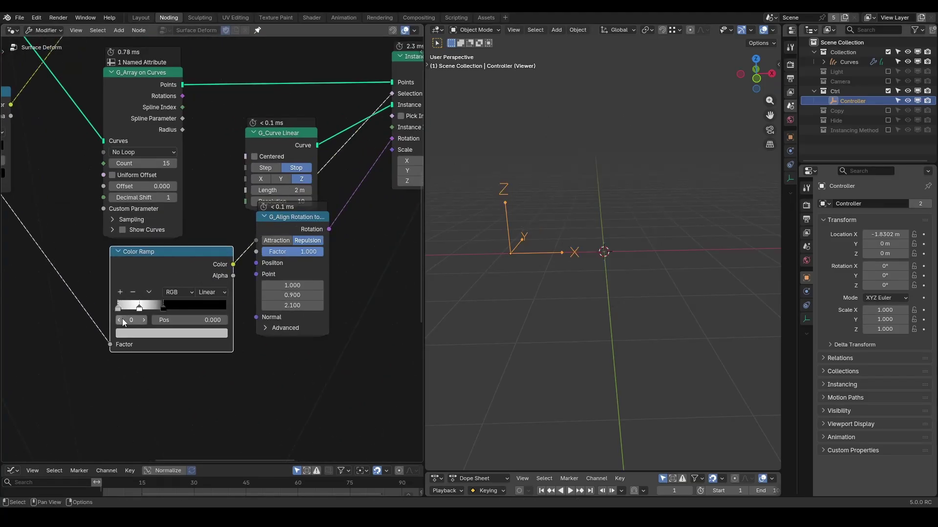
pyautogui.click(146, 333)
pyautogui.moveTo(209, 197); pyautogui.dragTo(209, 239)
pyautogui.scroll(4, 141, 308)
pyautogui.moveTo(141, 307); pyautogui.dragTo(163, 295, button='middle')
pyautogui.click(191, 293)
pyautogui.moveTo(162, 295); pyautogui.dragTo(146, 294)
pyautogui.press('g')
pyautogui.press('x')
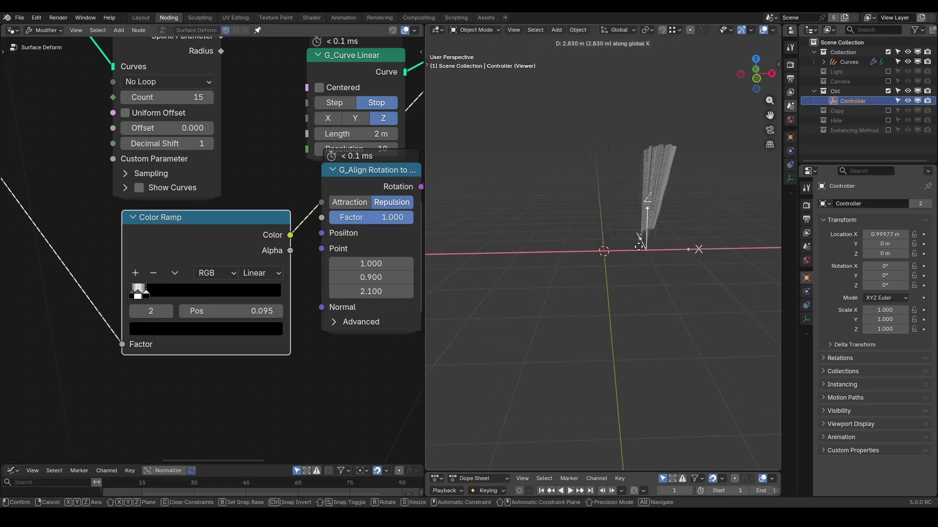
pyautogui.click(586, 246)
# Delete the Viewer node and connect G_Set Curve Radius into Join Geometry.
pyautogui.scroll(-14, 389, 207)
pyautogui.moveTo(388, 207); pyautogui.dragTo(110, 361, button='middle')
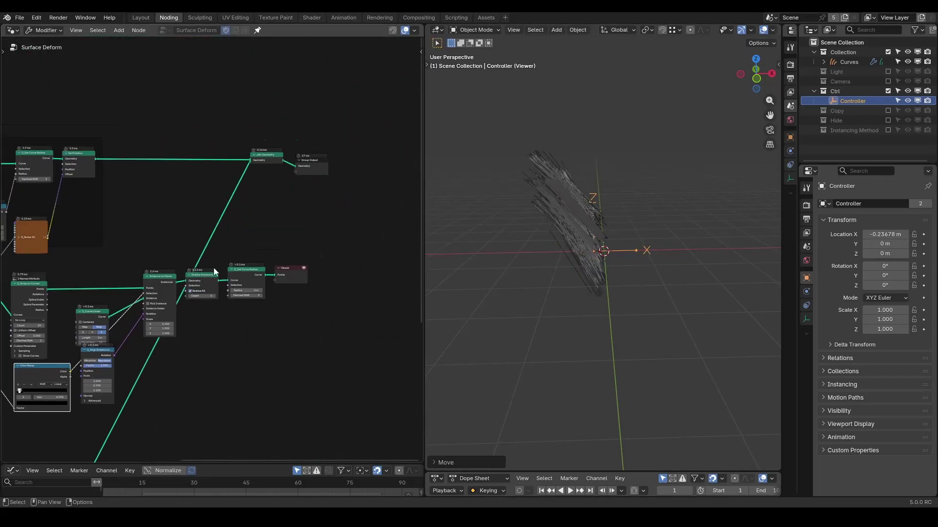
pyautogui.click(289, 274)
pyautogui.press('x')
pyautogui.moveTo(265, 275); pyautogui.dragTo(250, 160)
# Reposition the Controller empty along X to check the hair on the knitted Suzanne.
pyautogui.scroll(2, 635, 248)
pyautogui.moveTo(639, 248); pyautogui.dragTo(617, 249, button='middle')
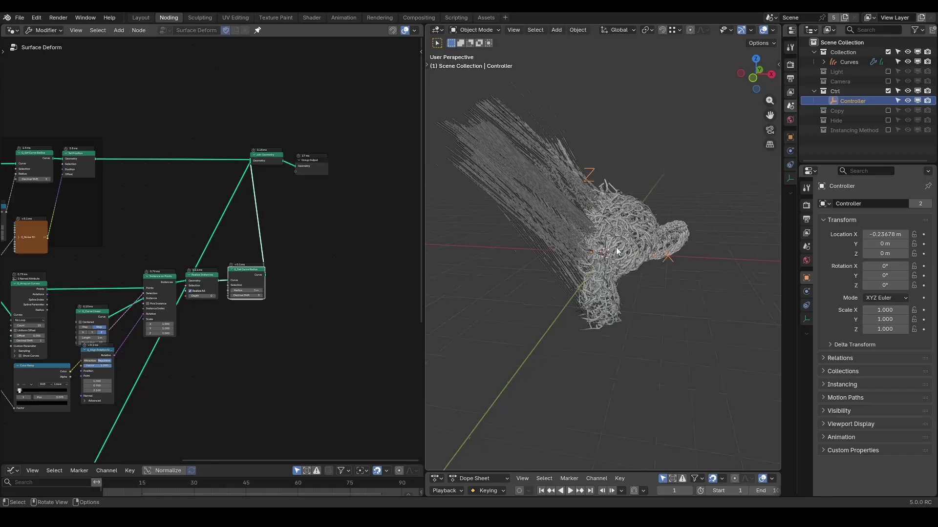
pyautogui.press('g')
pyautogui.press('x')
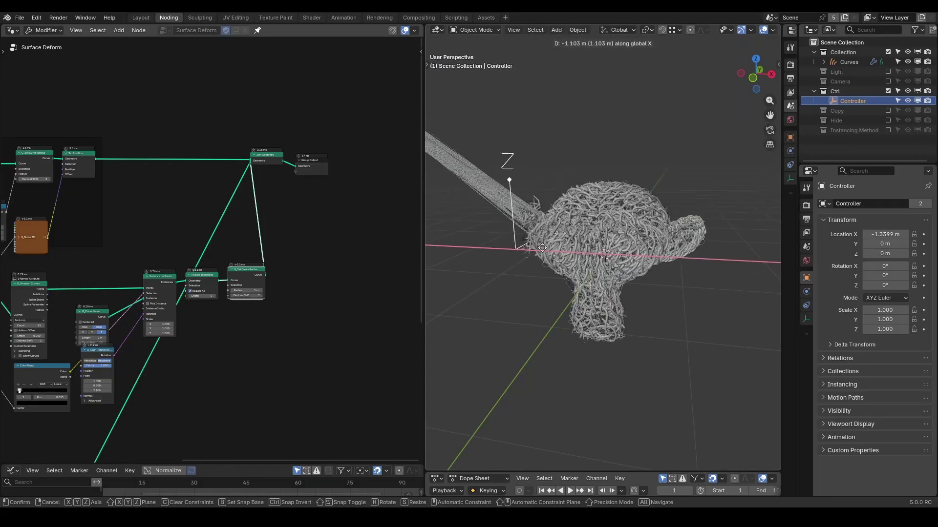
pyautogui.click(509, 244)
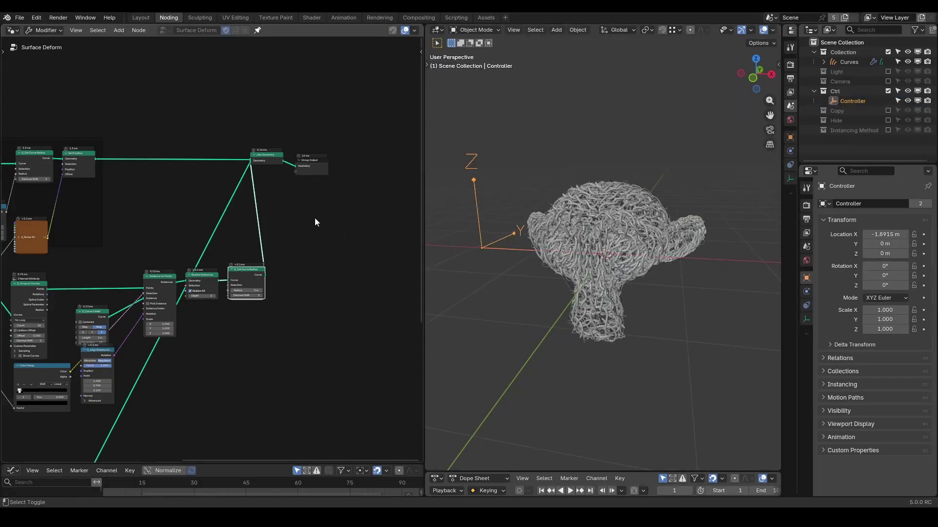
pyautogui.click(309, 168)
pyautogui.scroll(4, 274, 217)
# Insert a Set Material node before the Group Output.
pyautogui.hotkey('shift', 'a')
pyautogui.write('set')
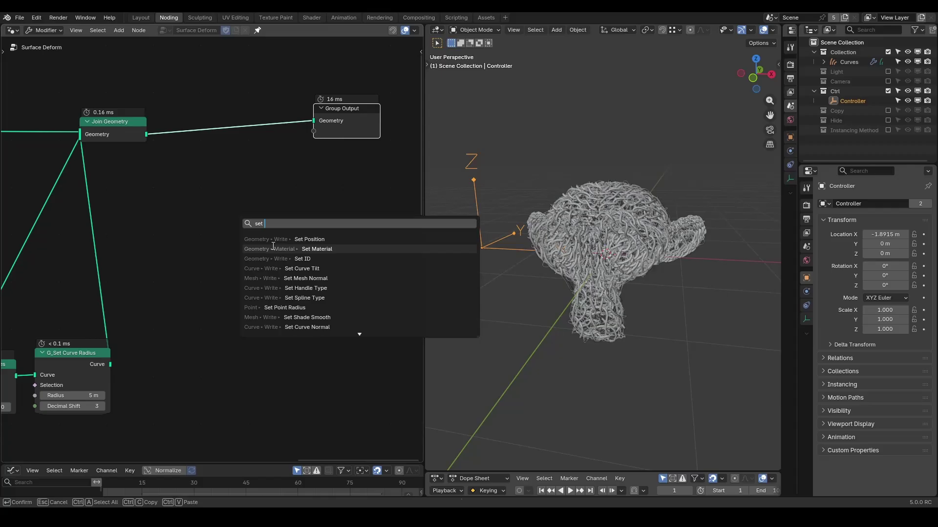
pyautogui.click(273, 248)
pyautogui.click(235, 104)
# Create a new material named Tut and assign it in the Set Material node.
pyautogui.click(628, 259)
pyautogui.click(805, 346)
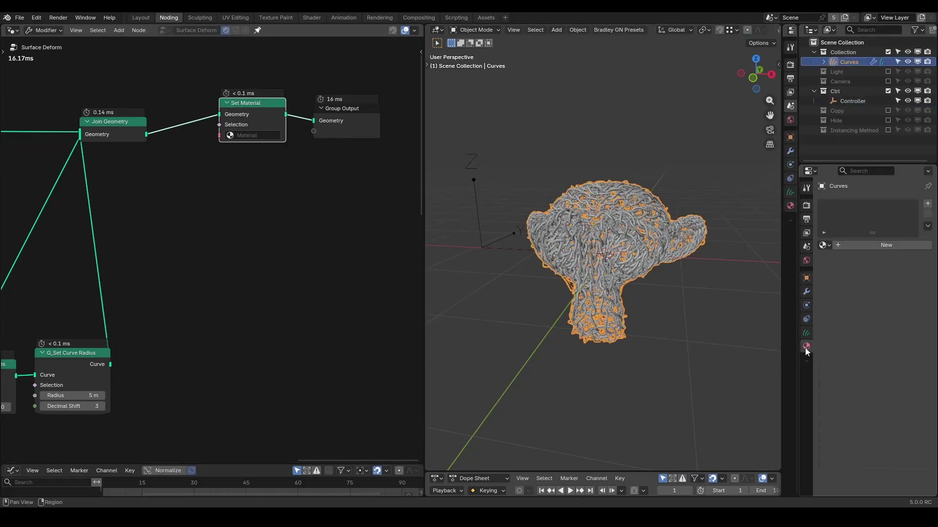
pyautogui.click(854, 248)
pyautogui.doubleClick(845, 203)
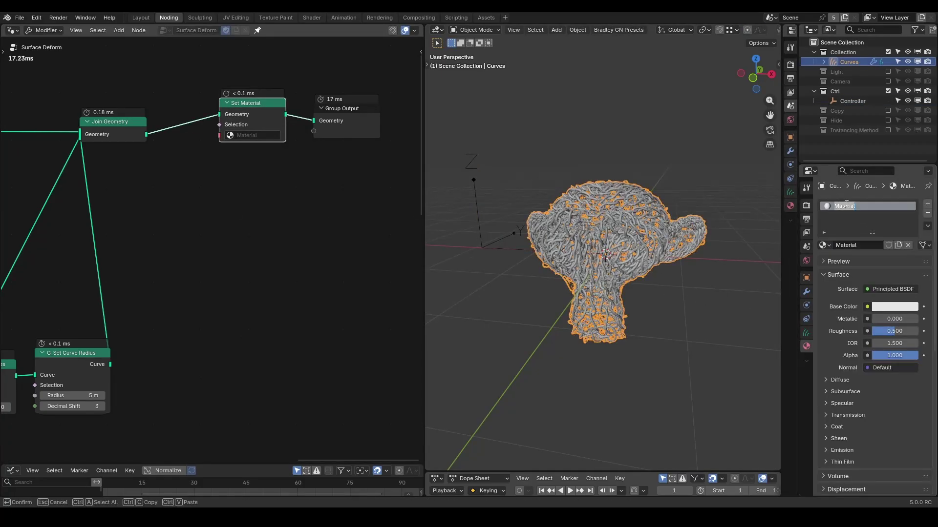
pyautogui.write('Tut')
pyautogui.press('Return')
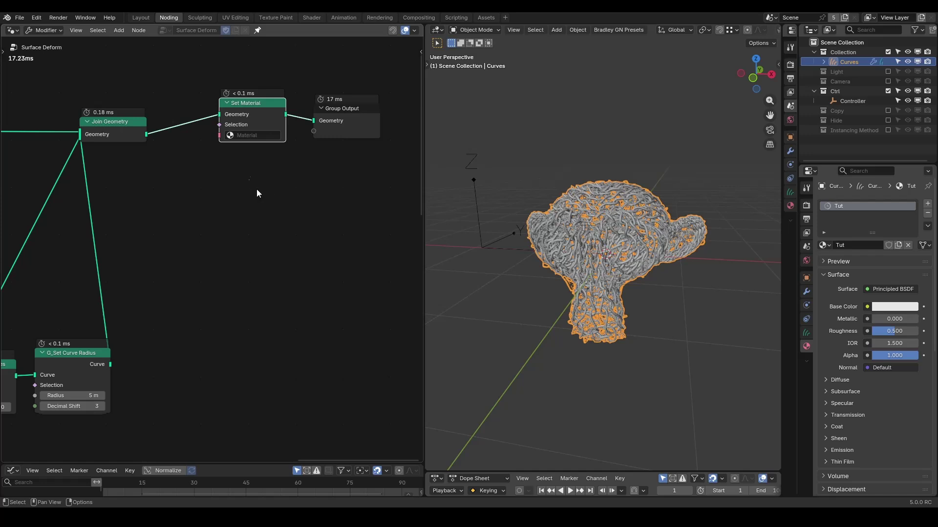
pyautogui.click(243, 135)
pyautogui.click(256, 151)
pyautogui.moveTo(3, 461); pyautogui.dragTo(12, 247)
# Switch the lower area to the Shader Editor and add an Attribute node named UVMap.
pyautogui.click(12, 251)
pyautogui.click(46, 331)
pyautogui.moveTo(88, 343); pyautogui.dragTo(281, 323, button='middle')
pyautogui.keyDown('ctrl'); pyautogui.moveTo(280, 323); pyautogui.dragTo(204, 316, button='middle'); pyautogui.keyUp('ctrl')
pyautogui.hotkey('shift', 'a')
pyautogui.write('att')
pyautogui.press('Return')
pyautogui.click(140, 315)
pyautogui.click(168, 361)
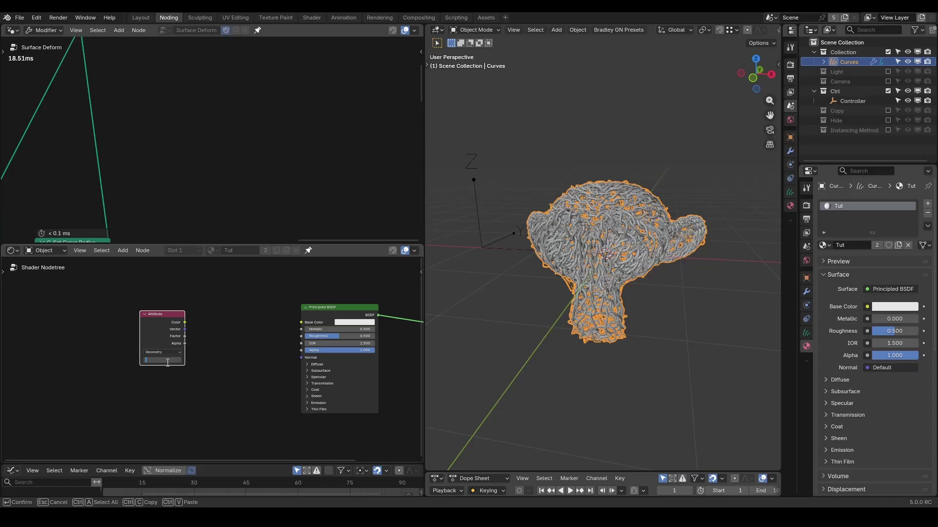
pyautogui.write('UVMap')
pyautogui.press('Return')
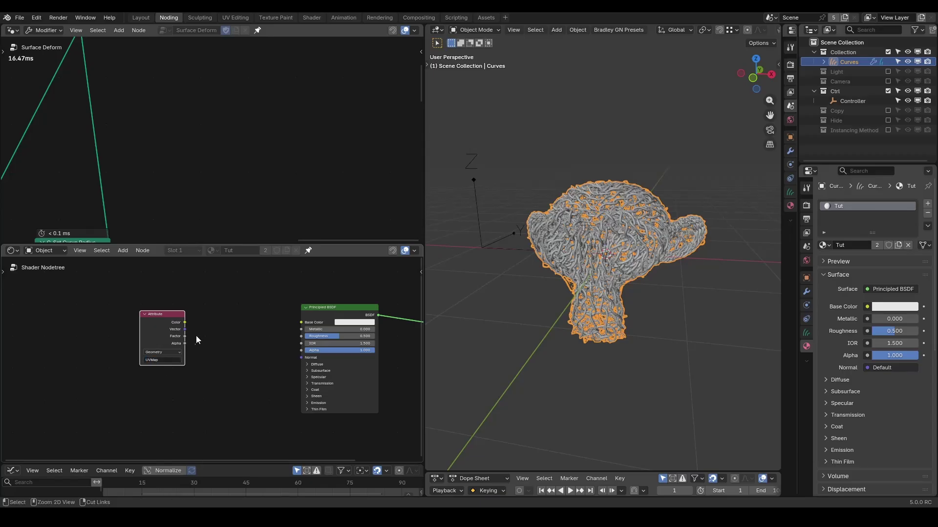
# Add an Image Texture with blender_community_badge_white.png, UVMap-driven, into Base Color.
pyautogui.hotkey('shift', 'a')
pyautogui.write('image tex')
pyautogui.press('Return')
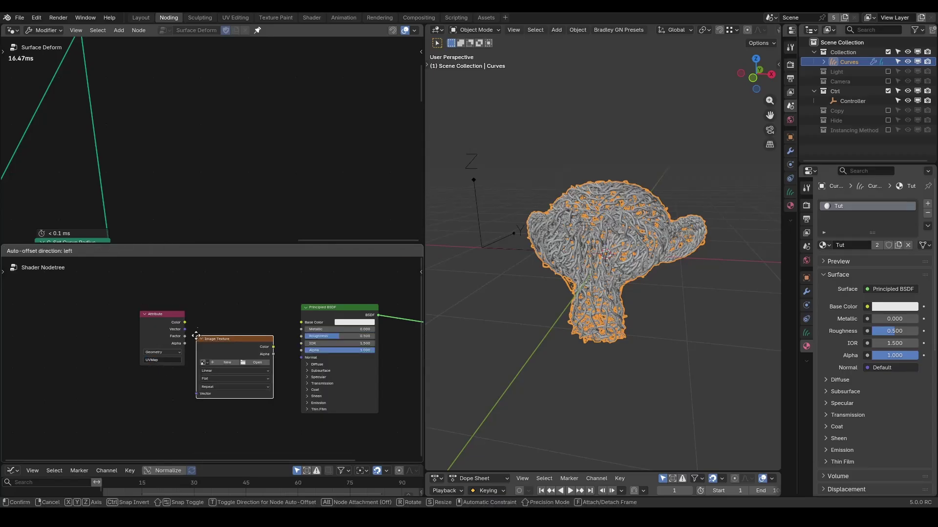
pyautogui.click(186, 336)
pyautogui.moveTo(215, 376); pyautogui.dragTo(216, 375)
pyautogui.click(219, 343)
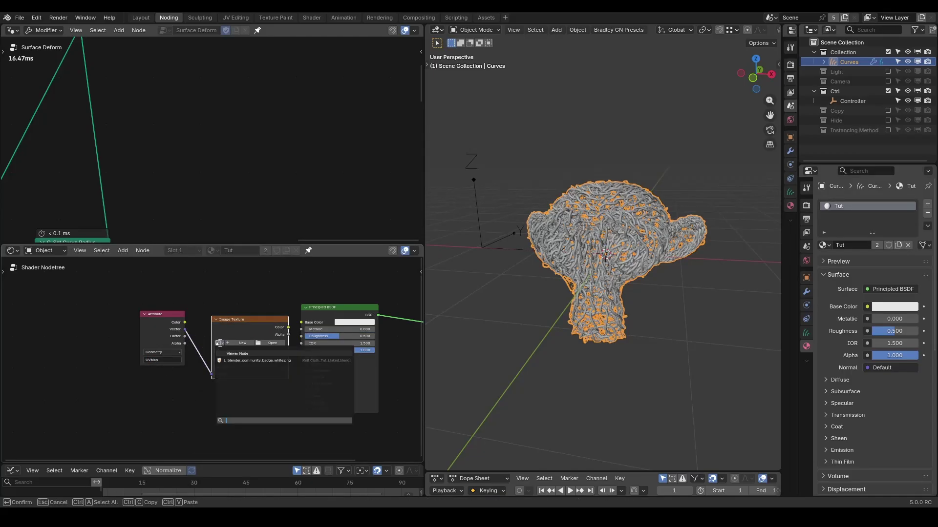
pyautogui.click(244, 357)
pyautogui.moveTo(300, 324); pyautogui.dragTo(301, 322)
# Switch to Material Preview and mute the hair instance links into Join Geometry.
pyautogui.press('z')
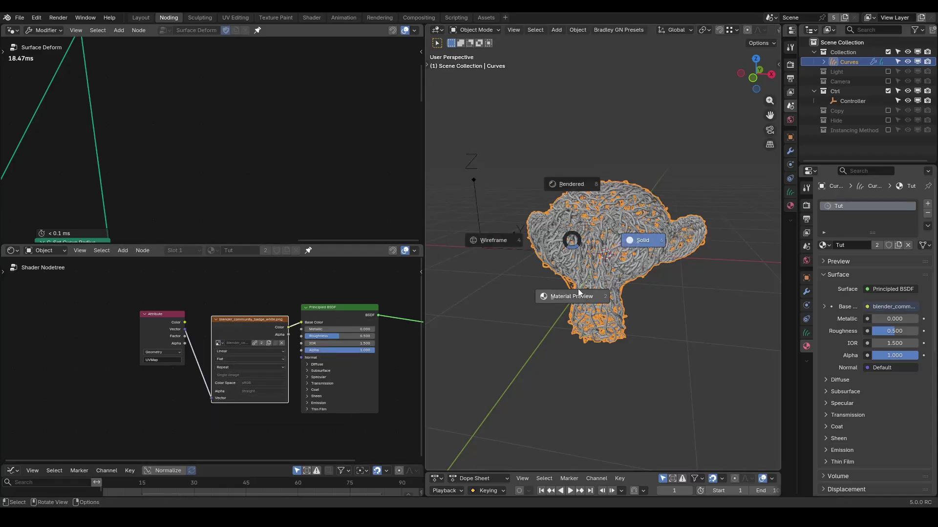
pyautogui.click(578, 294)
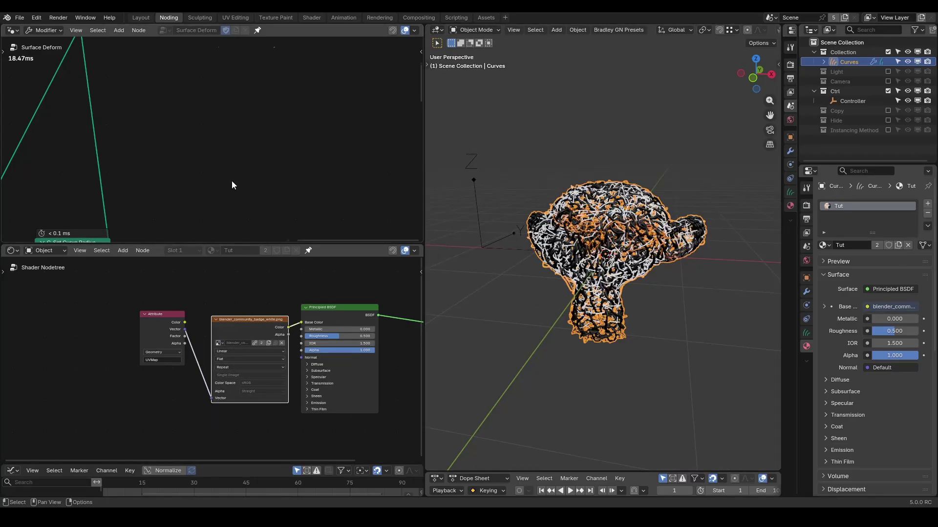
pyautogui.scroll(-3, 232, 181)
pyautogui.moveTo(142, 137); pyautogui.dragTo(259, 153, button='middle')
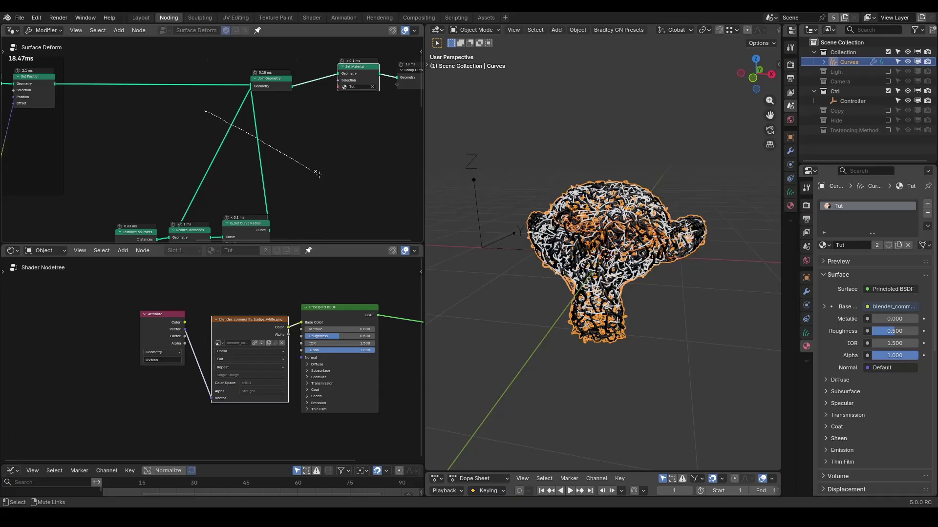
pyautogui.keyDown('ctrl'); pyautogui.keyDown('alt'); pyautogui.moveTo(317, 173); pyautogui.dragTo(318, 174, button='right'); pyautogui.keyUp('alt'); pyautogui.keyUp('ctrl')
pyautogui.scroll(-3, 191, 149)
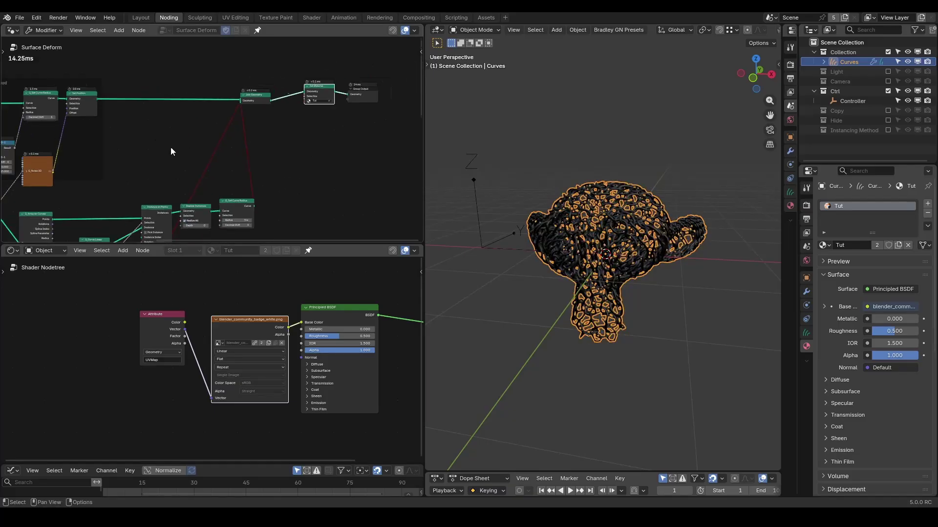
pyautogui.moveTo(130, 131); pyautogui.dragTo(337, 154, button='middle')
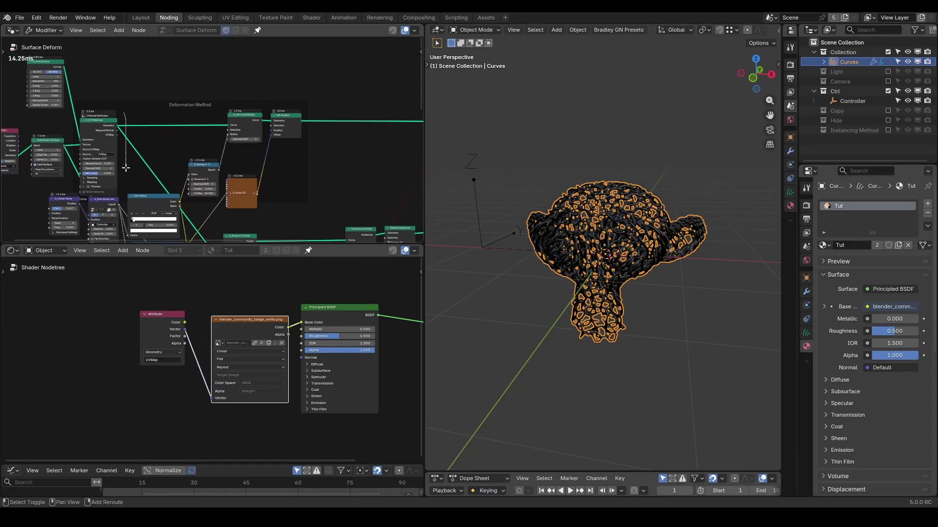
pyautogui.scroll(4, 152, 151)
# Add a G_Store UVMap node after G_UV Deformer, fed by its UVMap output.
pyautogui.hotkey('shift', 'a')
pyautogui.write('gs')
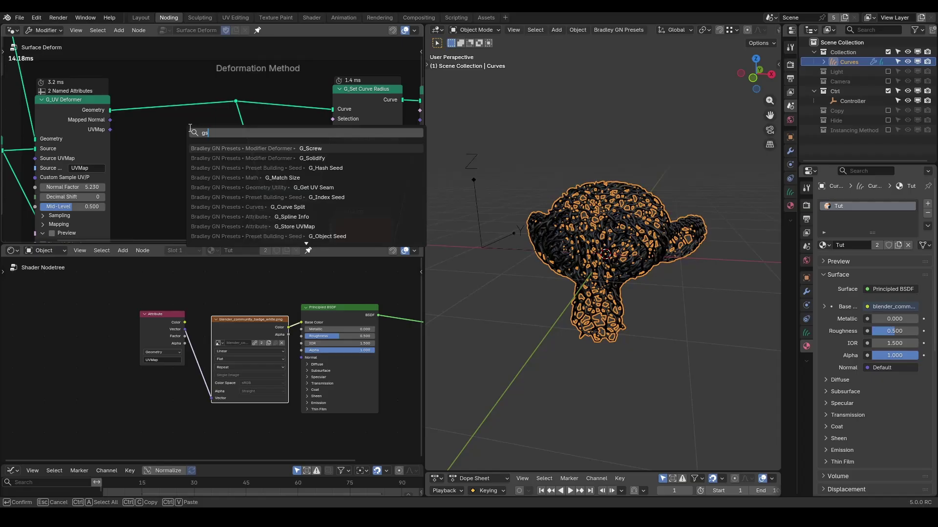
pyautogui.write('t')
pyautogui.press('Return')
pyautogui.click(150, 104)
pyautogui.moveTo(111, 129); pyautogui.dragTo(145, 130)
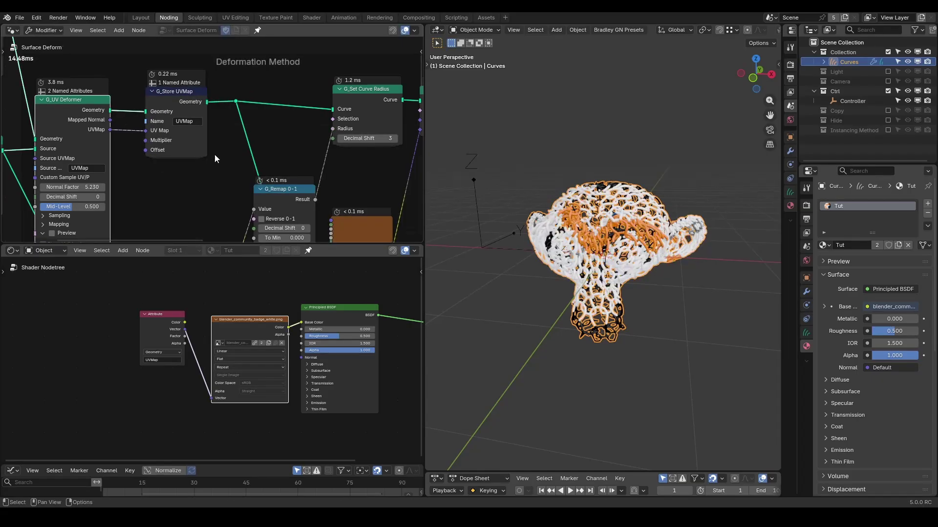
# Mute the yarn link into Join Geometry and unmute the hair instance link.
pyautogui.scroll(-2, 215, 155)
pyautogui.moveTo(279, 183); pyautogui.dragTo(3, 122, button='middle')
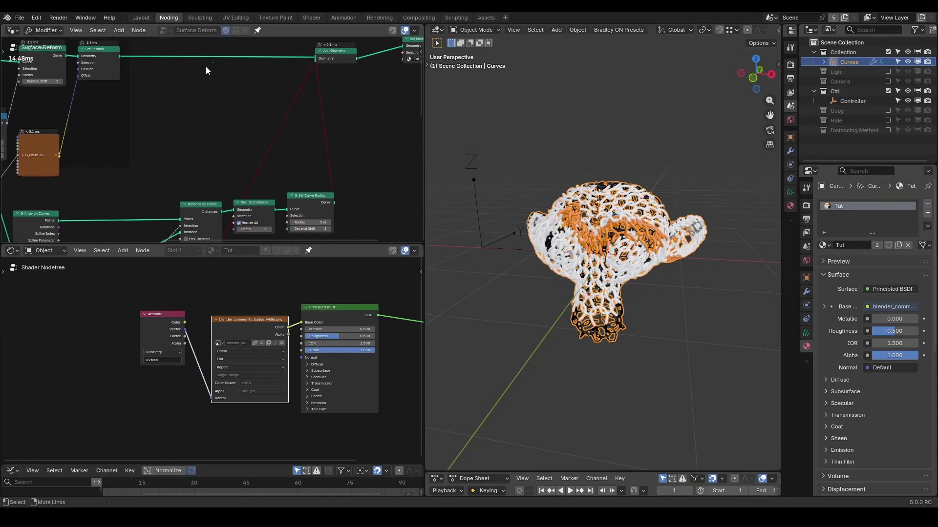
pyautogui.keyDown('ctrl'); pyautogui.keyDown('alt'); pyautogui.moveTo(206, 49); pyautogui.dragTo(223, 69, button='right'); pyautogui.keyUp('alt'); pyautogui.keyUp('ctrl')
pyautogui.moveTo(309, 126)
pyautogui.keyDown('ctrl'); pyautogui.keyDown('alt'); pyautogui.mouseDown(button='right')
pyautogui.moveTo(324, 156)
pyautogui.moveTo(347, 171)
pyautogui.mouseUp(button='right'); pyautogui.keyUp('alt'); pyautogui.keyUp('ctrl')
pyautogui.scroll(-3, 225, 163)
pyautogui.hscroll(-2, 224, 163)
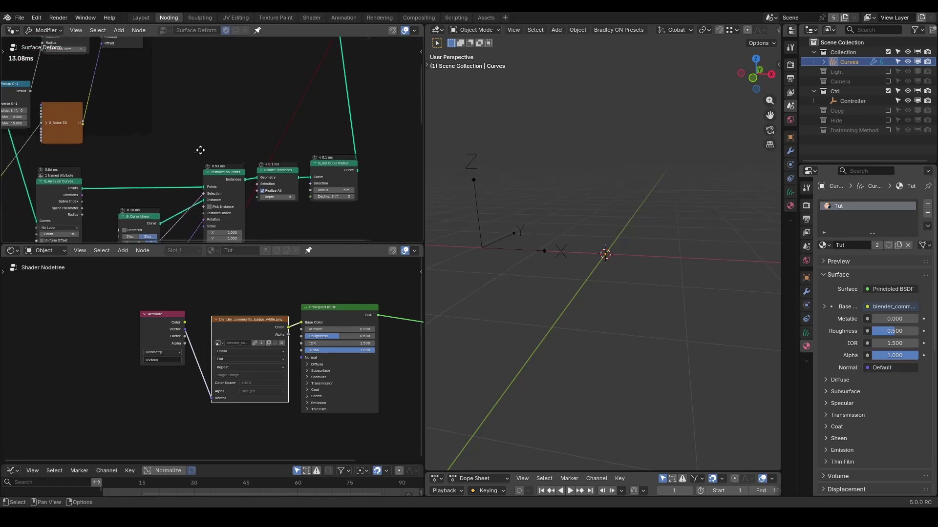
# Move the Controller empty to a new position in the viewport.
pyautogui.click(513, 250)
pyautogui.press('g')
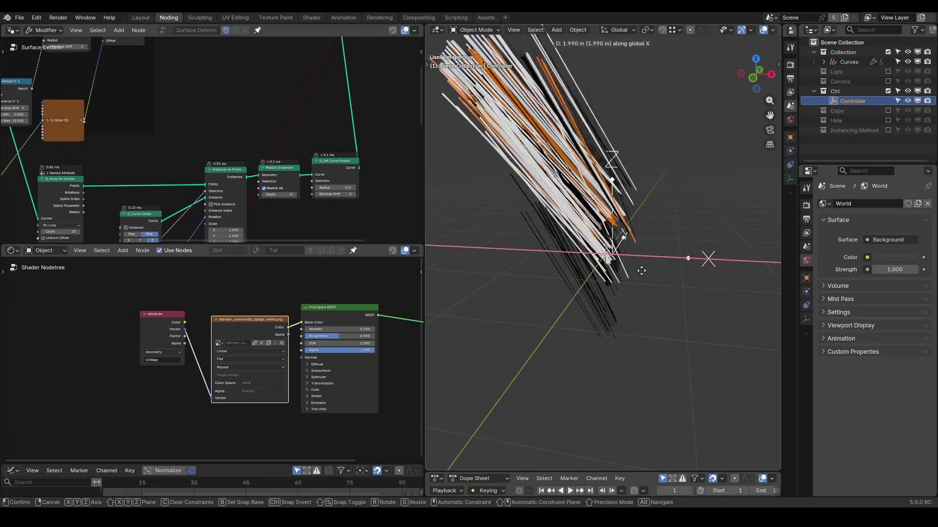
pyautogui.click(631, 266)
# Expand G_Array on Curves' Sampling options and link the Color Ramp to Sample Value.
pyautogui.moveTo(197, 250); pyautogui.dragTo(191, 451)
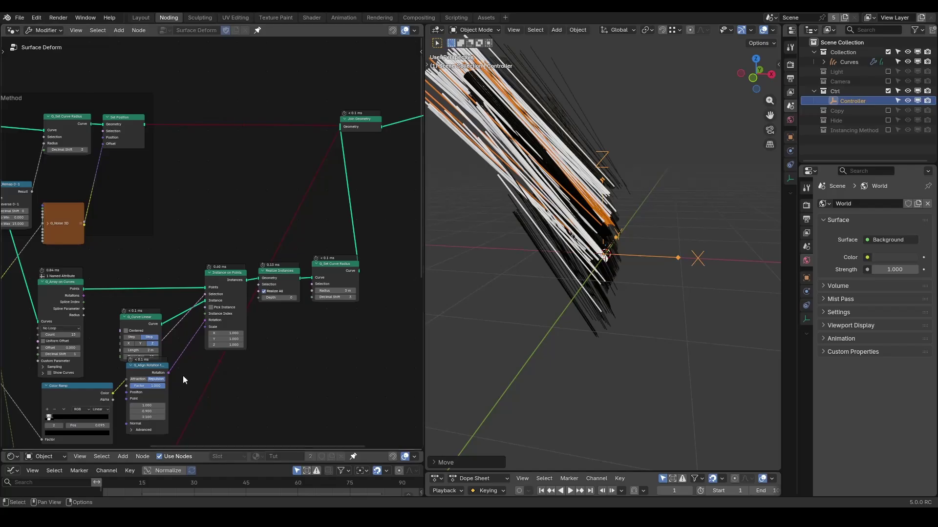
pyautogui.scroll(4, 182, 376)
pyautogui.click(305, 412)
pyautogui.moveTo(309, 308); pyautogui.dragTo(311, 261)
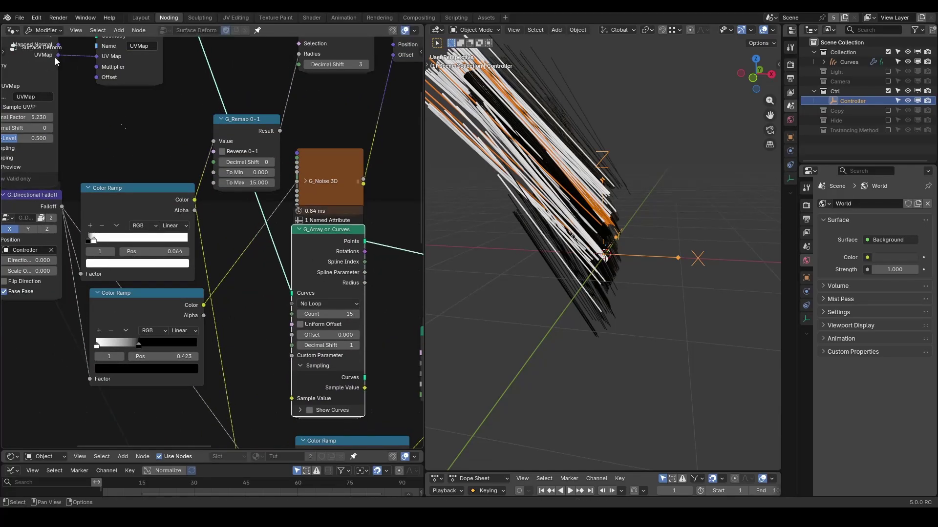
pyautogui.moveTo(194, 199); pyautogui.dragTo(291, 399)
pyautogui.moveTo(411, 295); pyautogui.dragTo(291, 288, button='middle')
# Insert a G_Store UVMap on the Points link, using Sample Value as its UV Map.
pyautogui.hotkey('shift', 'a')
pyautogui.write('st')
pyautogui.press('Return')
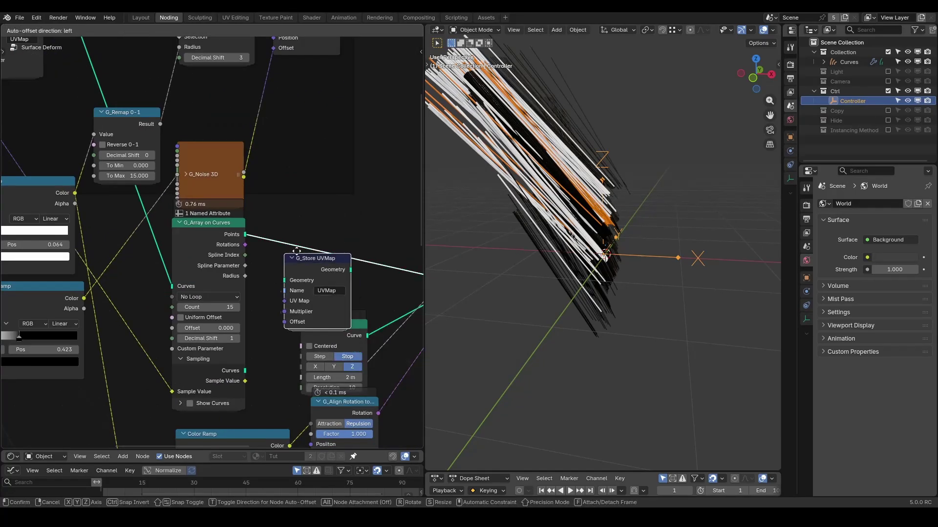
pyautogui.click(294, 231)
pyautogui.moveTo(245, 380); pyautogui.dragTo(282, 272)
pyautogui.click(315, 232)
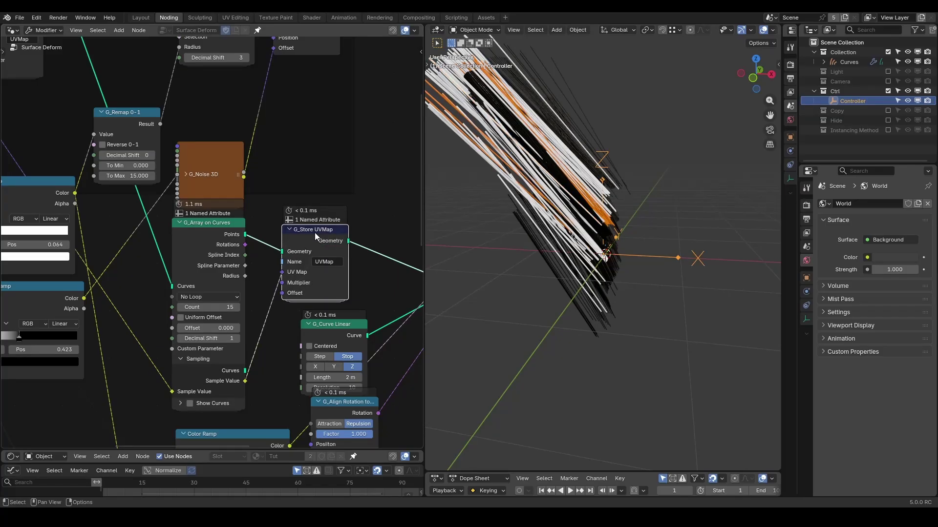
# Shift the Controller empty along X so the strands re-evaluate.
pyautogui.press('g')
pyautogui.press('x')
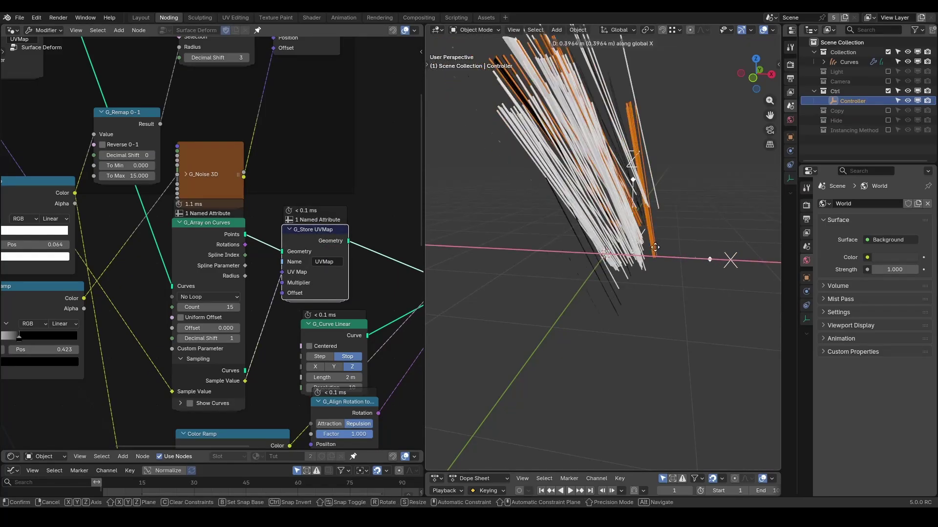
pyautogui.click(636, 251)
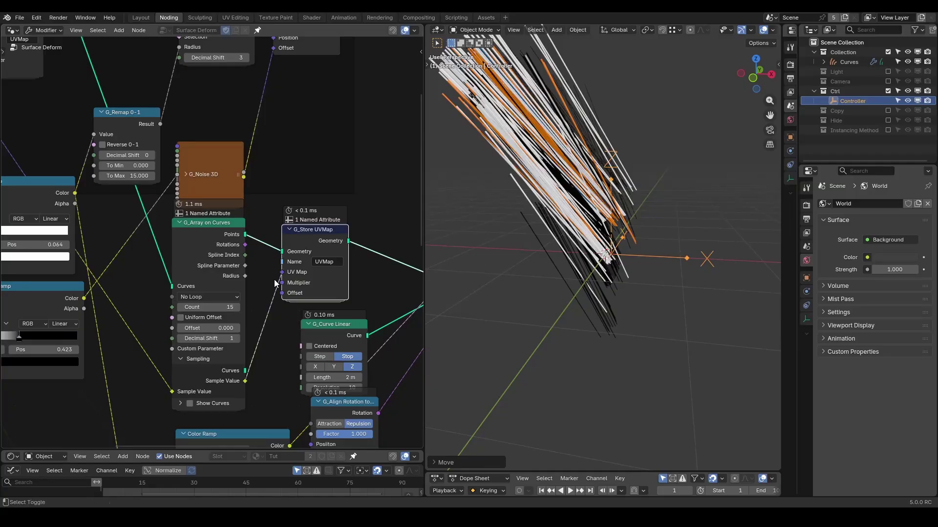
pyautogui.scroll(-6, 388, 195)
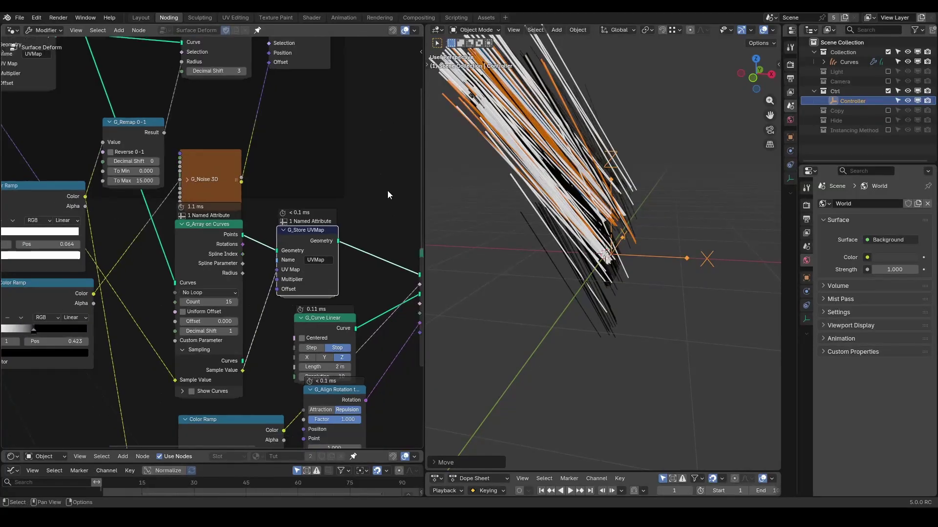
pyautogui.moveTo(382, 199); pyautogui.dragTo(361, 170, button='middle')
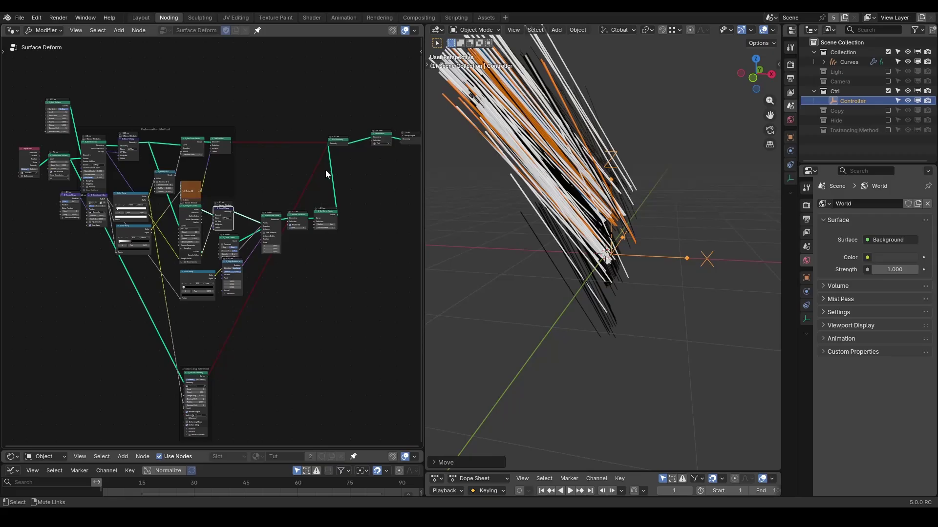
# Mute the link into Set Curve Radius and restore the Instancing Method link.
pyautogui.keyDown('ctrl'); pyautogui.keyDown('alt'); pyautogui.moveTo(325, 170); pyautogui.dragTo(360, 219, button='right'); pyautogui.keyUp('alt'); pyautogui.keyUp('ctrl')
pyautogui.keyDown('ctrl'); pyautogui.keyDown('alt'); pyautogui.moveTo(224, 320); pyautogui.dragTo(239, 350, button='right'); pyautogui.keyUp('alt'); pyautogui.keyUp('ctrl')
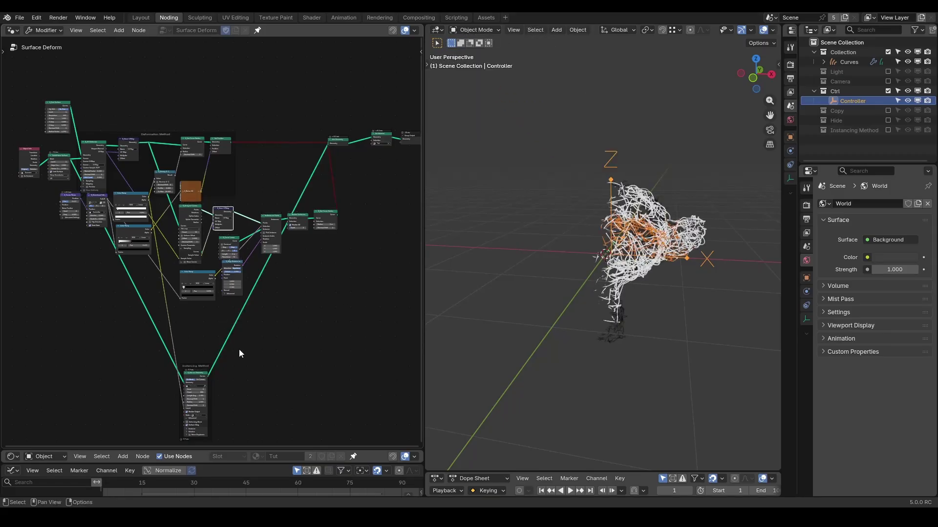
pyautogui.moveTo(242, 355); pyautogui.dragTo(267, 308, button='middle')
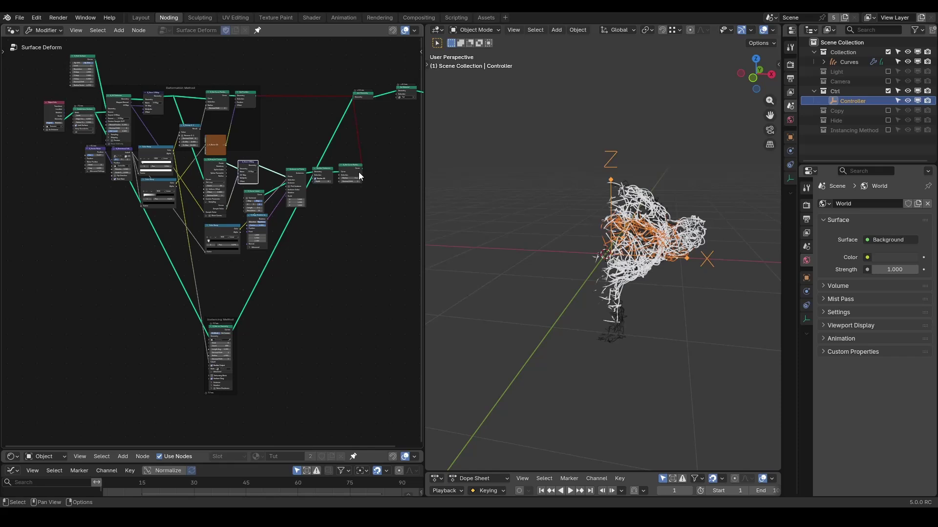
# Move the Controller empty about 2 m left along global X.
pyautogui.press('g')
pyautogui.press('x')
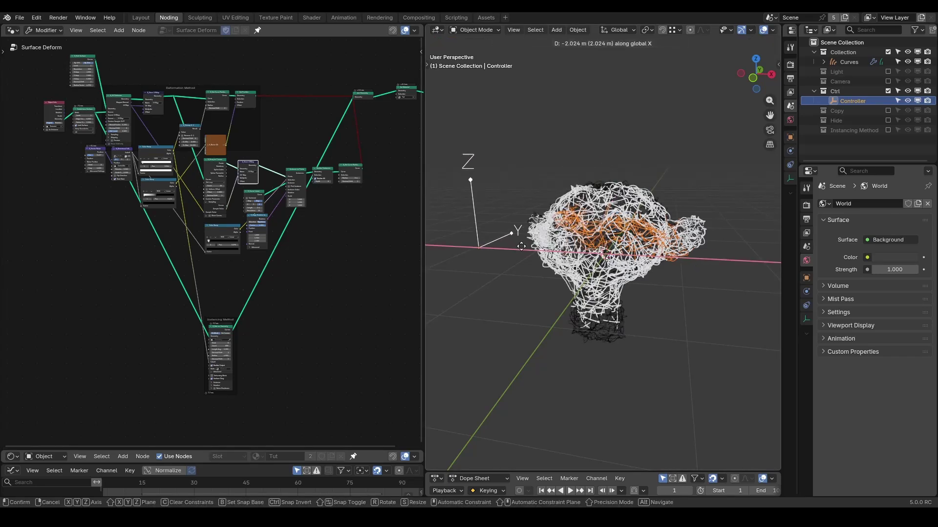
pyautogui.click(505, 250)
pyautogui.scroll(3, 557, 257)
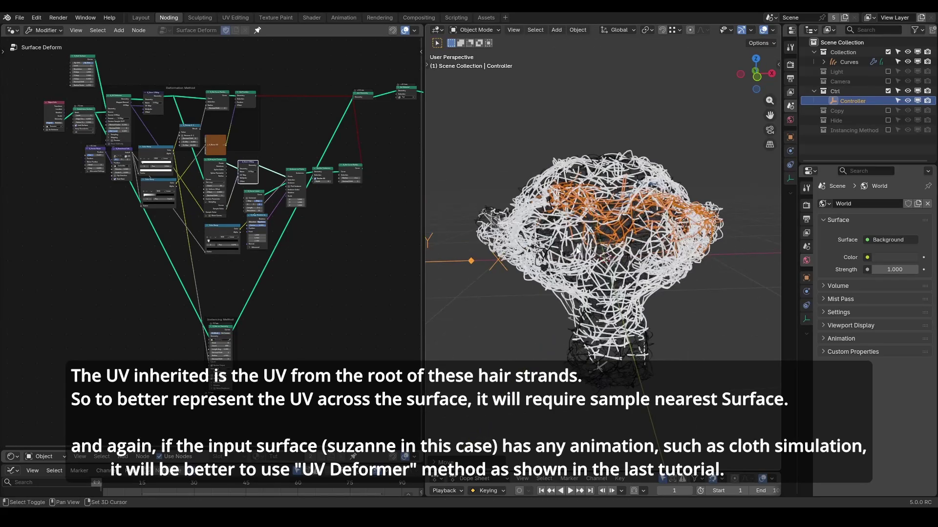
pyautogui.moveTo(272, 354); pyautogui.dragTo(344, 332, button='middle')
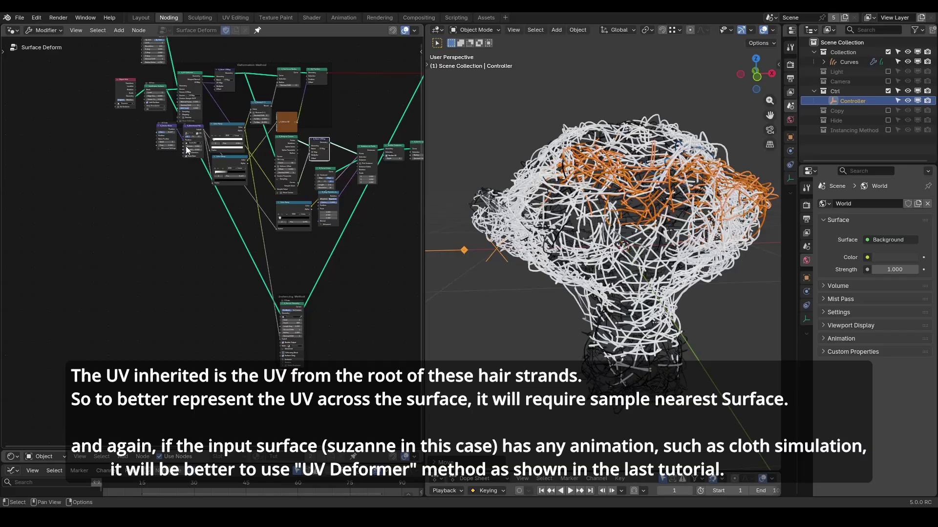
# Relocate the Object Info and Subdivision Surface nodes beside Instancing Method.
pyautogui.moveTo(159, 79); pyautogui.dragTo(110, 111)
pyautogui.press('g')
pyautogui.click(95, 331)
pyautogui.click(211, 342)
# Add a Sample Nearest Surface node from Subdivision Surface, sampling Vector data.
pyautogui.moveTo(210, 341); pyautogui.dragTo(212, 221, button='middle')
pyautogui.scroll(8, 213, 222)
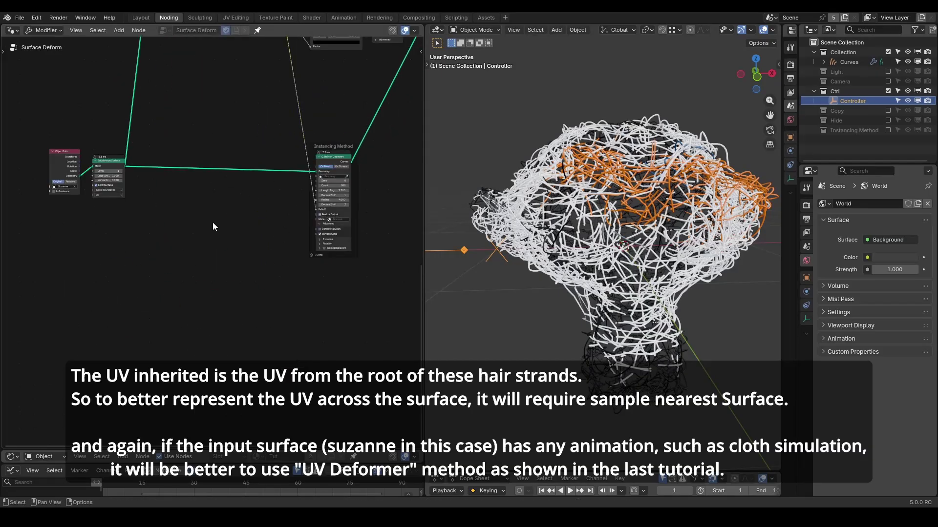
pyautogui.moveTo(125, 202); pyautogui.dragTo(303, 262)
pyautogui.write('samp n')
pyautogui.press('Return')
pyautogui.click(344, 245)
pyautogui.click(384, 272)
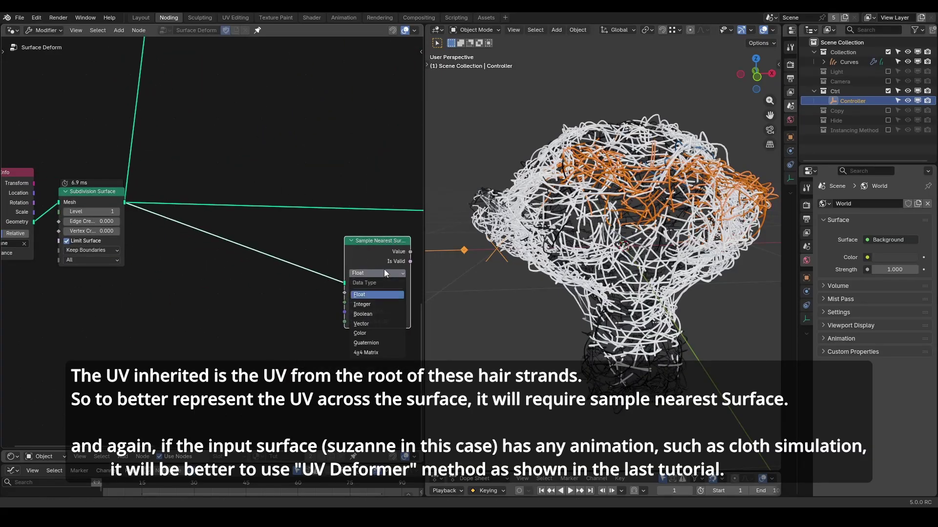
pyautogui.click(376, 323)
# Feed a Named Attribute reading 'UVMap' into the sampled Value input.
pyautogui.hotkey('shift', 'a')
pyautogui.write('n a')
pyautogui.press('Return')
pyautogui.click(249, 306)
pyautogui.click(263, 339)
pyautogui.moveTo(297, 308); pyautogui.dragTo(343, 294)
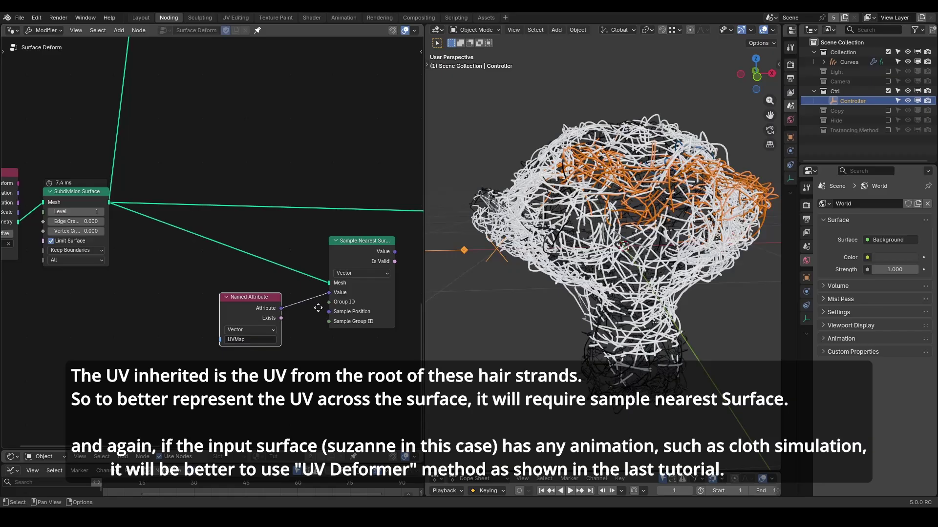
# Add a G_Store UVMap node taking the sampled Value as its UV Map.
pyautogui.moveTo(334, 307); pyautogui.dragTo(122, 303, button='middle')
pyautogui.scroll(-4, 123, 303)
pyautogui.hotkey('shift', 'a')
pyautogui.write('g_')
pyautogui.press('Return')
pyautogui.click(364, 236)
pyautogui.moveTo(177, 263); pyautogui.dragTo(353, 262)
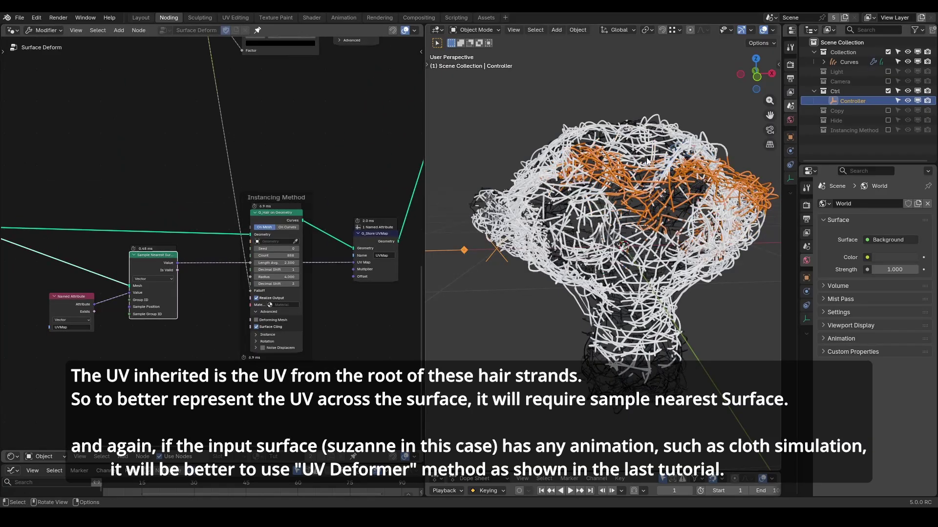
pyautogui.click(362, 242)
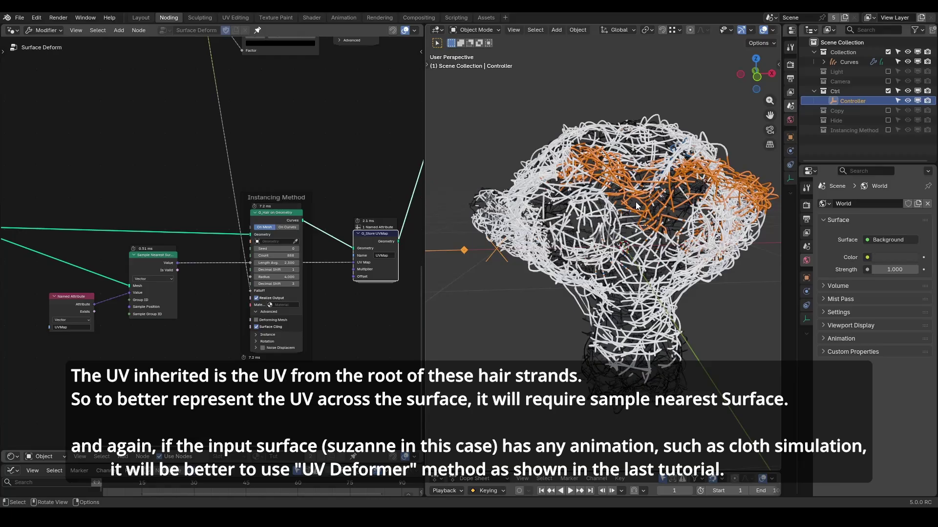
# Undo the last action and bring the full node tree back into view.
pyautogui.scroll(-4, 344, 152)
pyautogui.moveTo(344, 152); pyautogui.dragTo(300, 295, button='middle')
pyautogui.hotkey('ctrl', 'z')
pyautogui.scroll(-2, 552, 267)
# Move the Controller along global X and orbit to a frontal view of Suzanne.
pyautogui.press('g')
pyautogui.press('x')
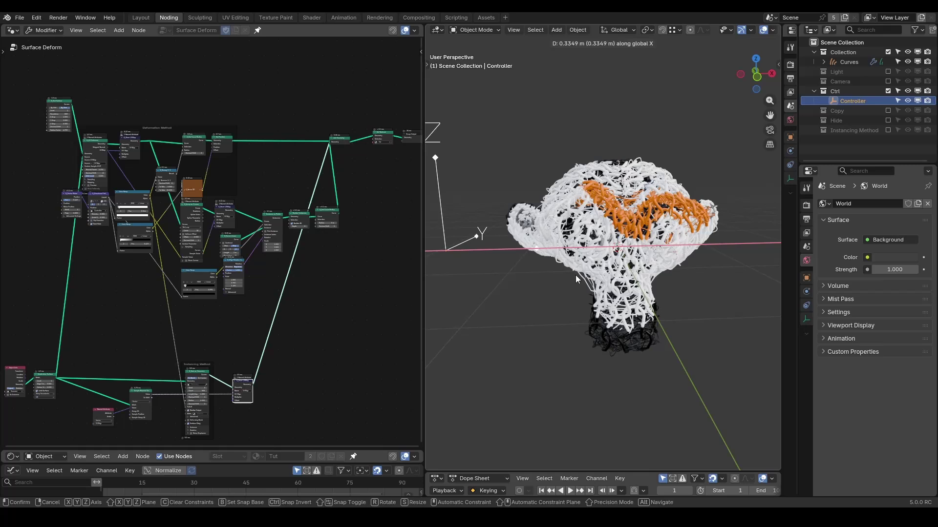
pyautogui.click(653, 256)
pyautogui.moveTo(654, 257); pyautogui.dragTo(618, 201, button='middle')
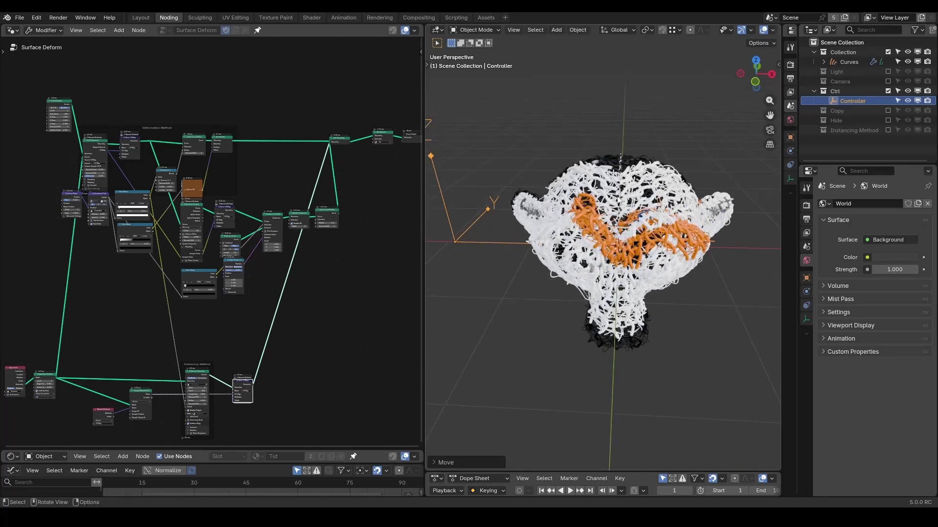
# Exclude the Ctrl collection, include Hide, select Suzanne, and switch to UV Editing.
pyautogui.click(888, 91)
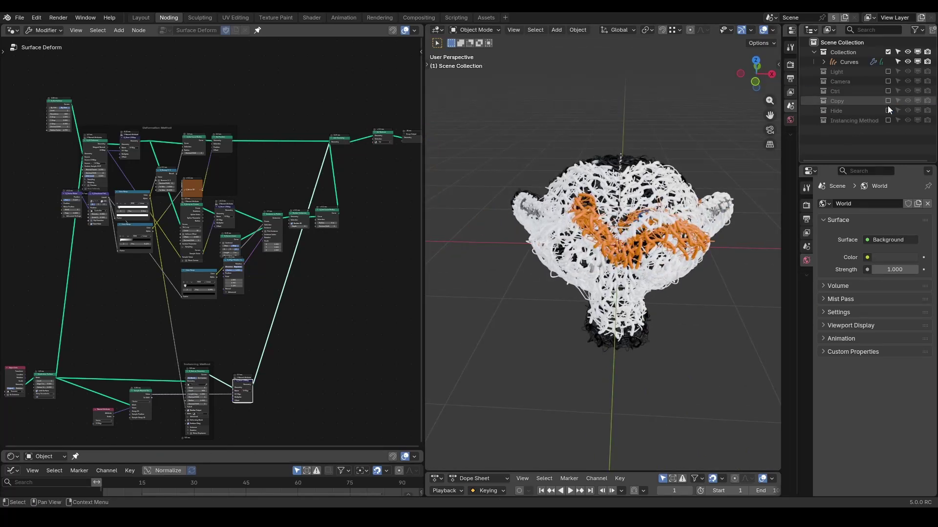
pyautogui.click(888, 110)
pyautogui.click(862, 121)
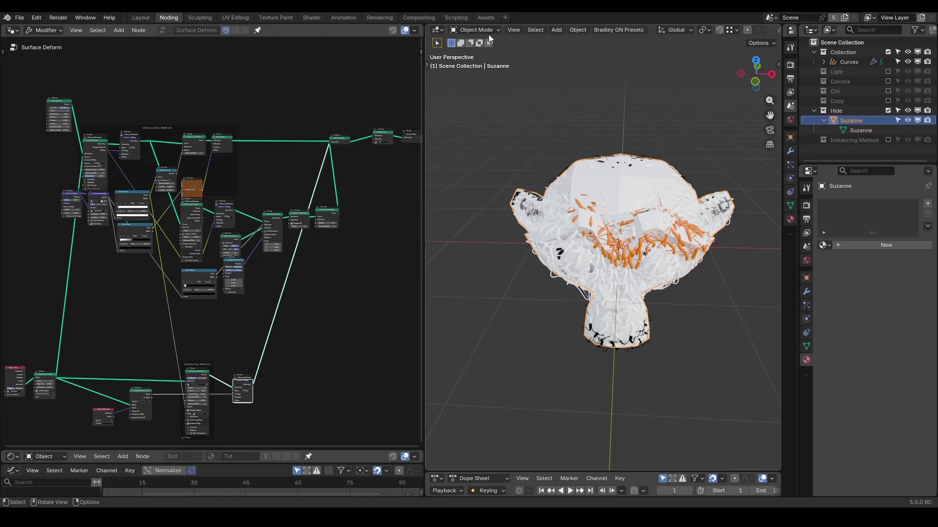
pyautogui.click(233, 20)
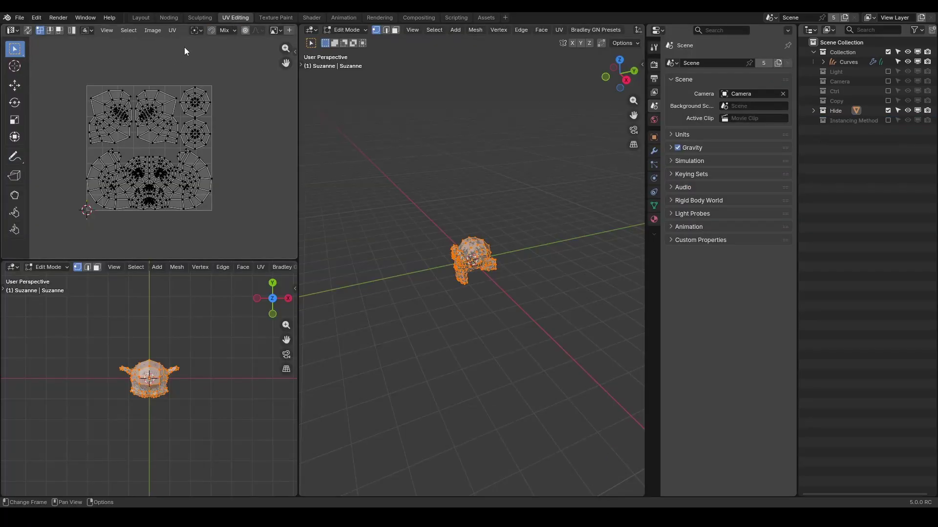
# In Object Mode, load blender_community_badge_white.png into the UV editor.
pyautogui.press('Tab')
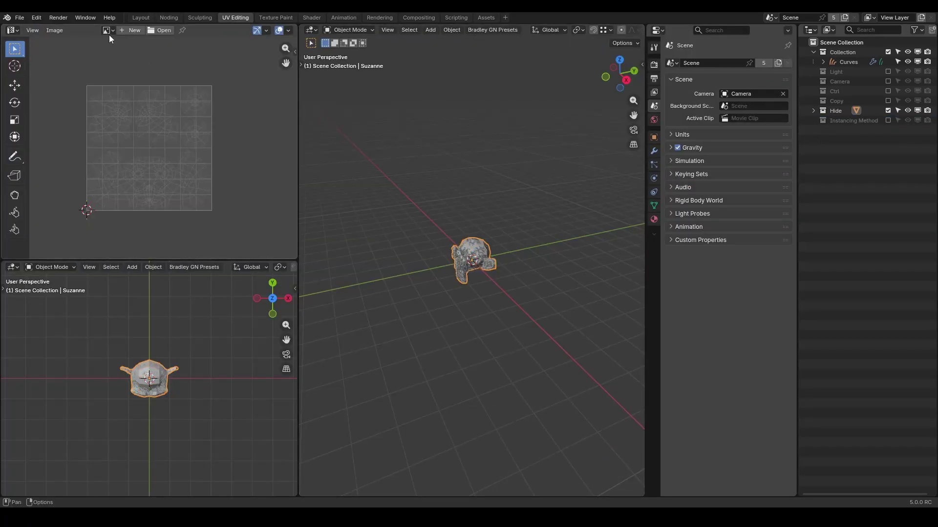
pyautogui.click(107, 30)
pyautogui.click(126, 56)
pyautogui.scroll(-4, 153, 109)
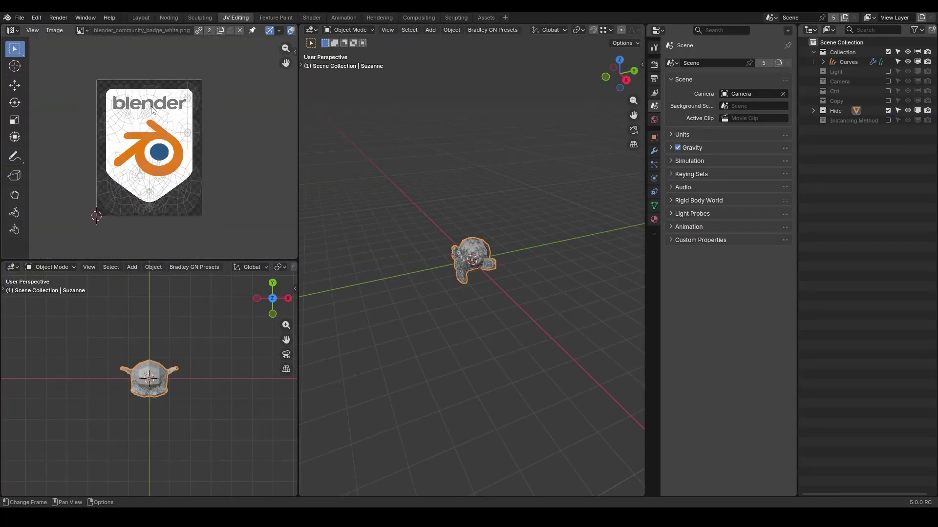
# Check Suzanne's UVs over the badge in Edit Mode, then return to the Noding workspace.
pyautogui.press('Tab')
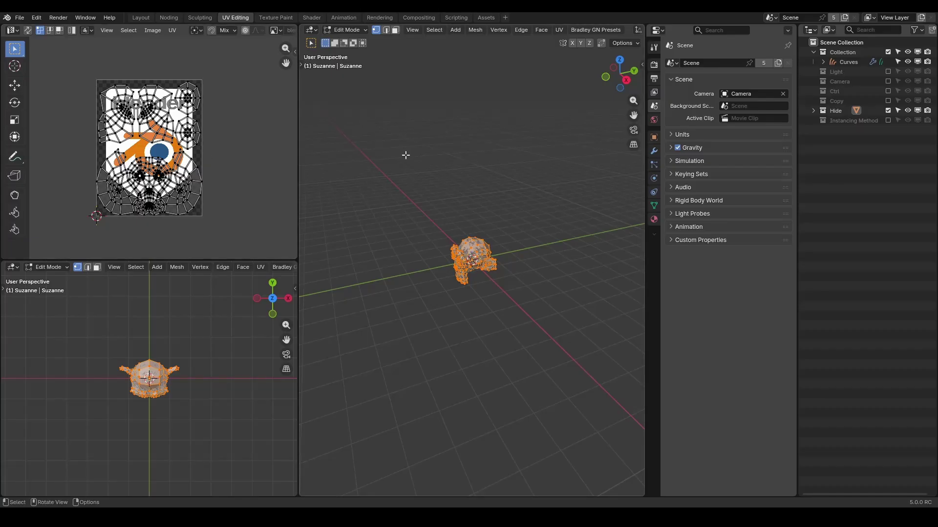
pyautogui.press('Tab')
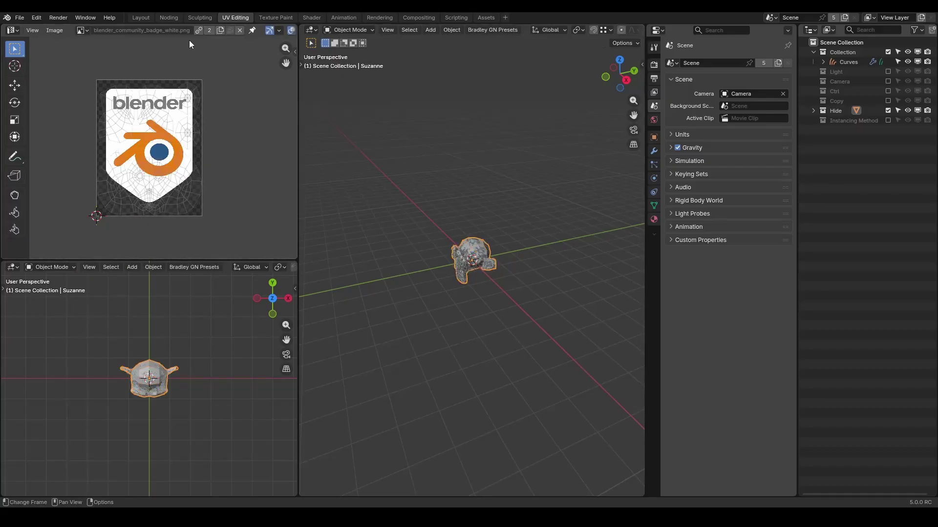
pyautogui.click(166, 17)
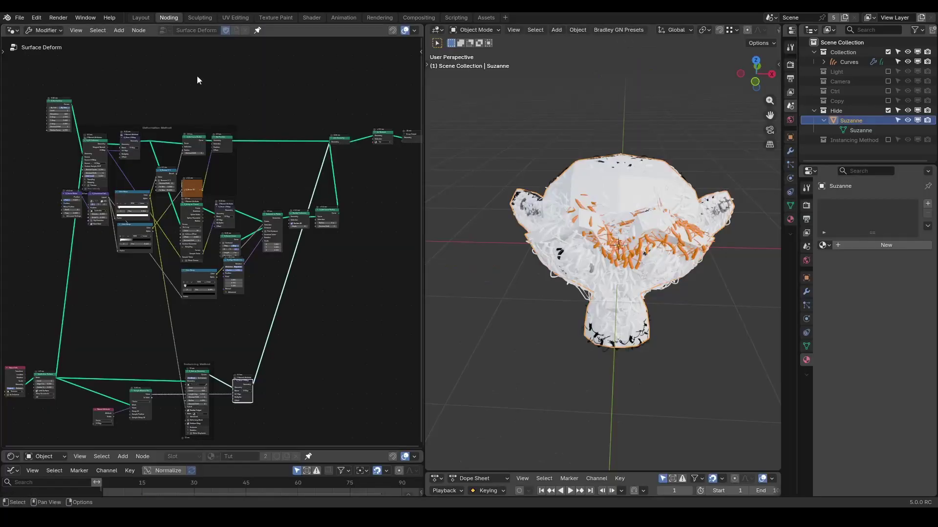
pyautogui.scroll(-2, 244, 200)
pyautogui.moveTo(244, 199); pyautogui.dragTo(256, 219, button='middle')
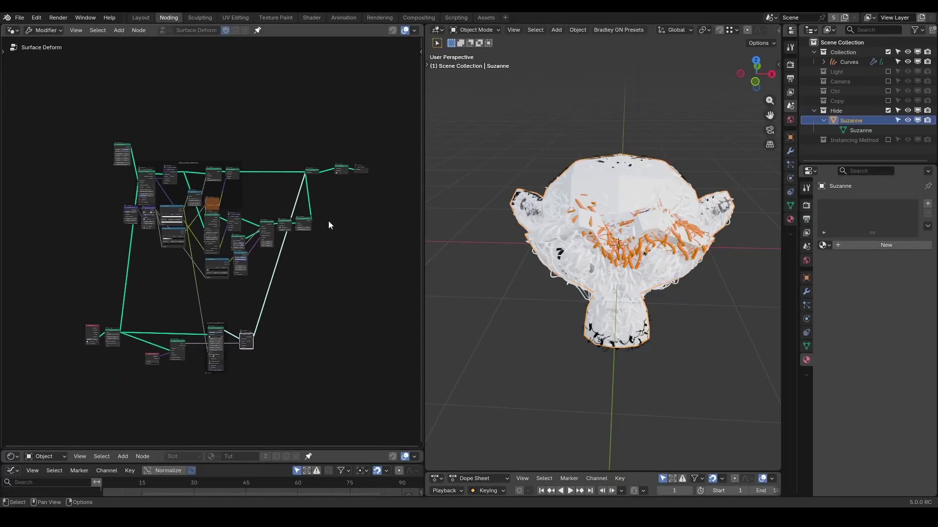